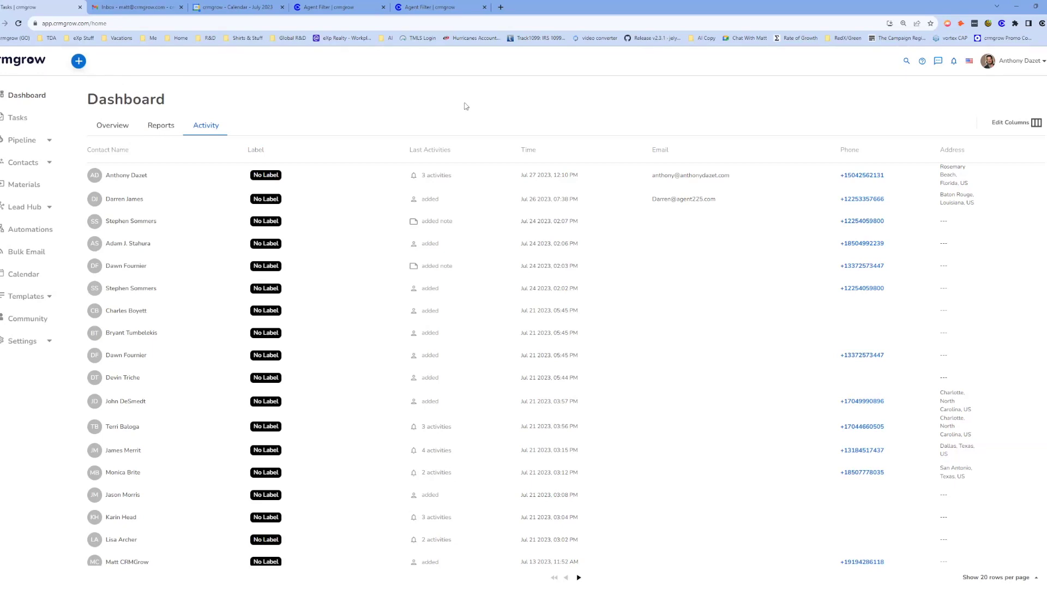
Switch to the 'Agent Filter | crmgrow' tab showing the empty Agent Vending Machine page.
left_click(428, 8)
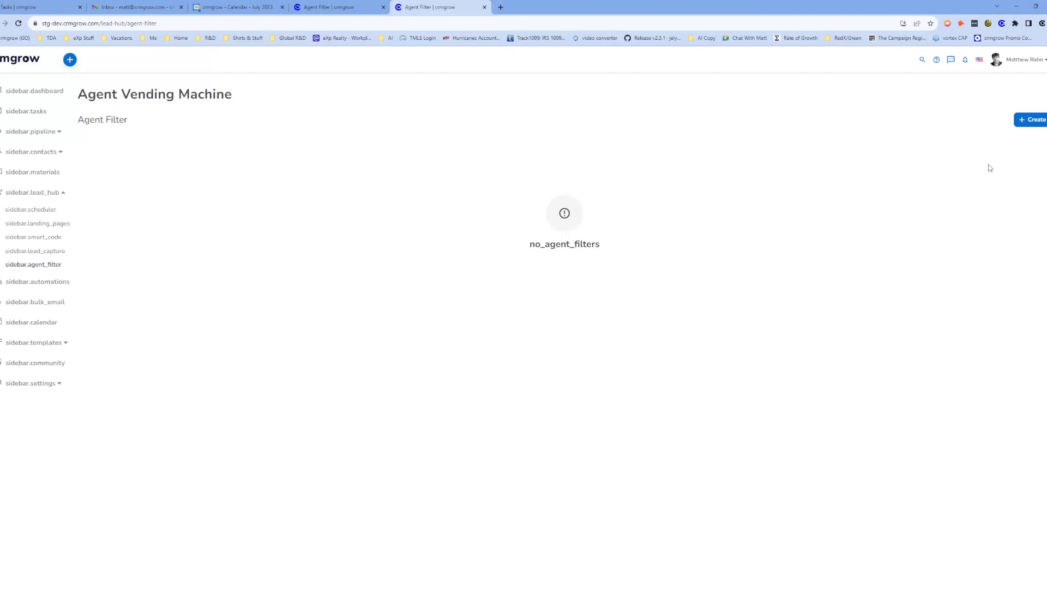
Create a new agent filter with State Idaho and listing number agent_type_1.
left_click(1032, 124)
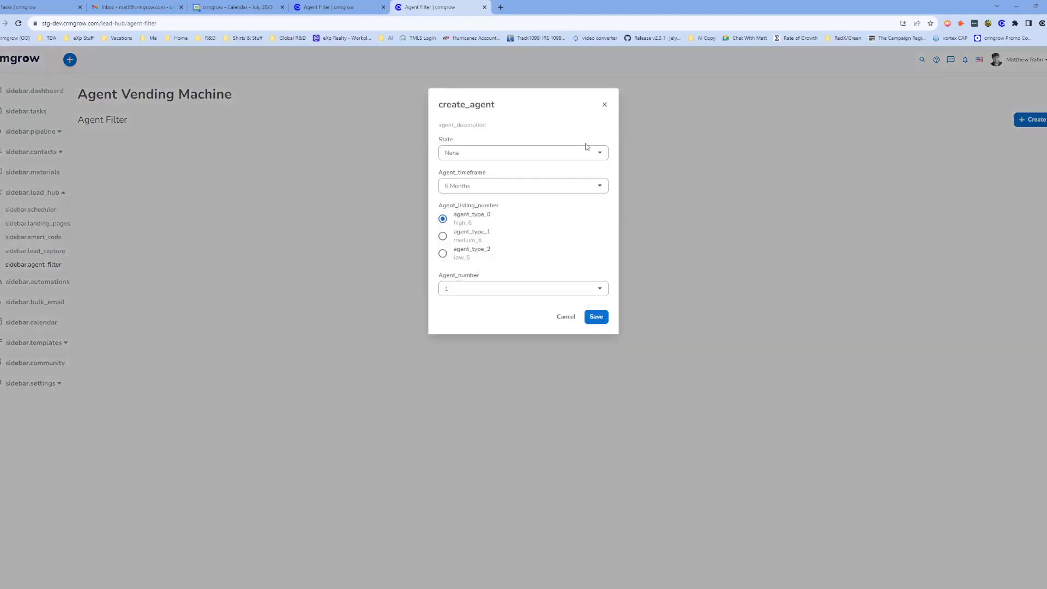
left_click(523, 153)
scroll(532, 221, "down", 4)
scroll(533, 262, "up", 1)
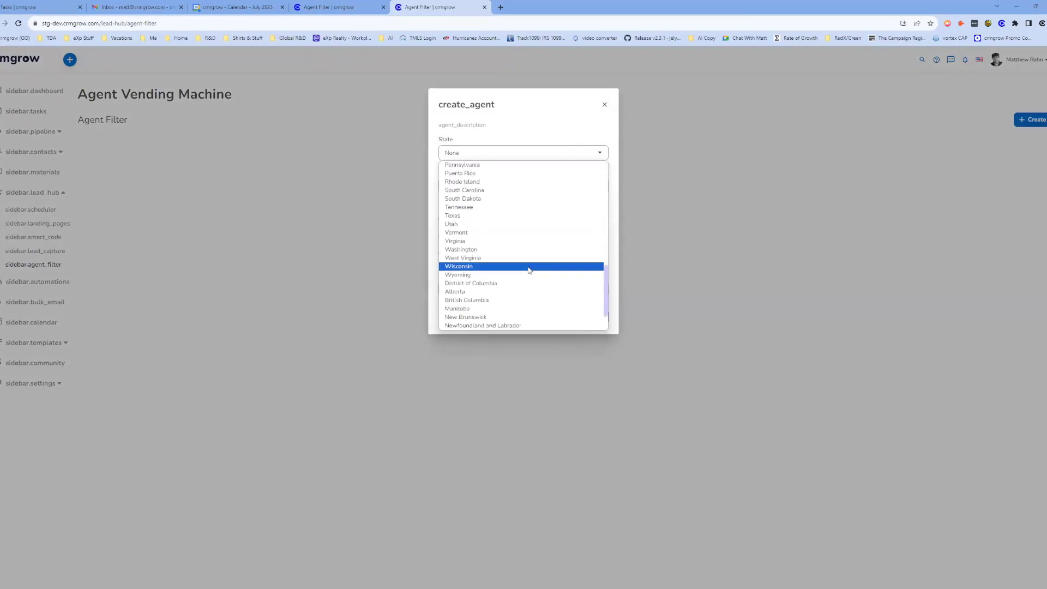
scroll(490, 246, "up", 3)
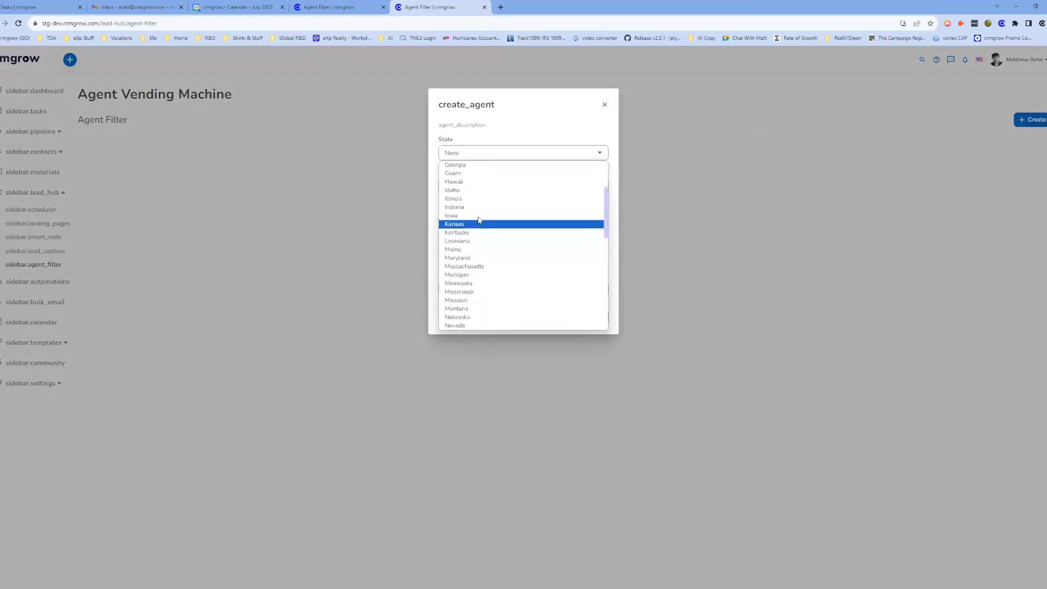
left_click(513, 189)
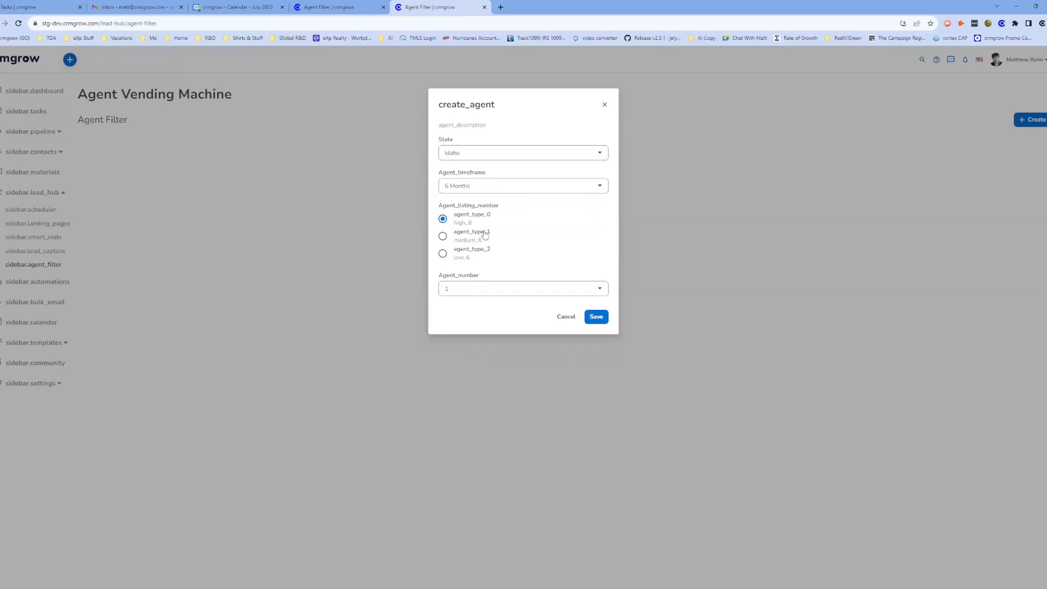
left_click_drag(492, 257, 452, 253)
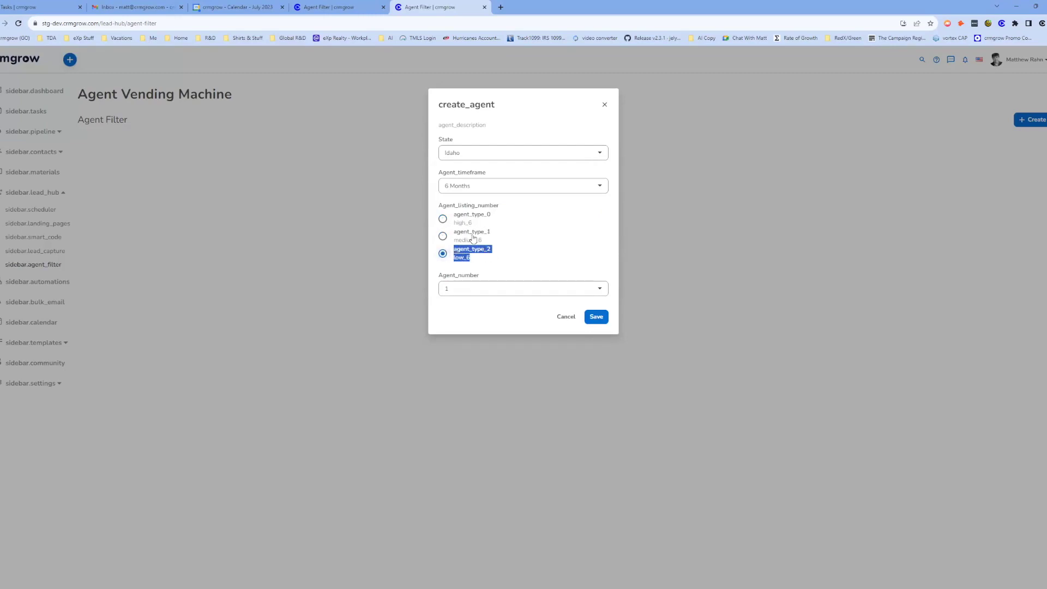
left_click(466, 250)
left_click(442, 236)
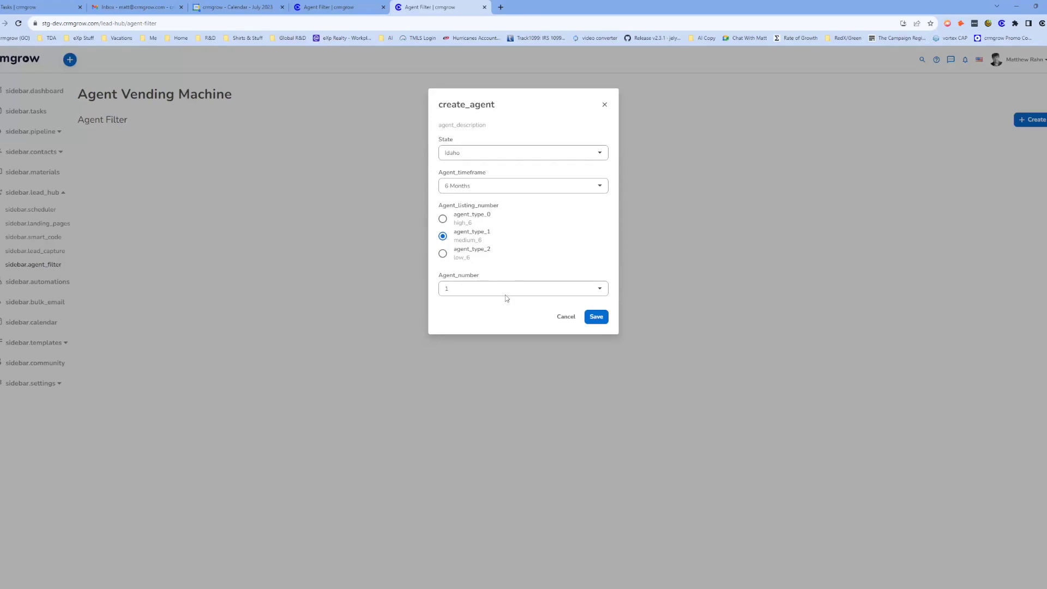
Save the Idaho filter, then create and save a second agent filter for Arizona.
left_click(591, 317)
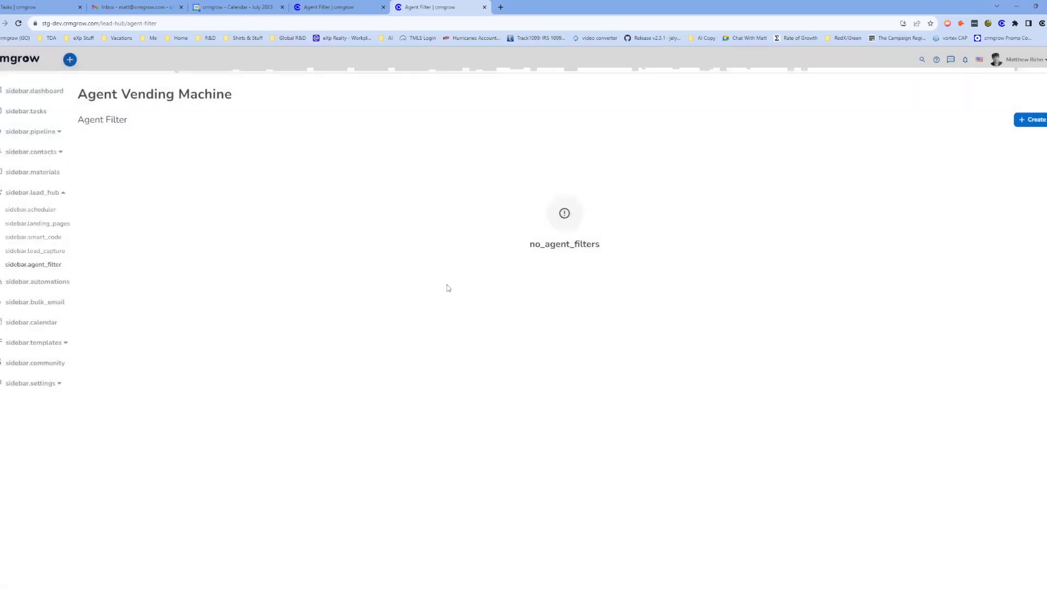
left_click(1035, 121)
left_click(550, 153)
left_click(504, 195)
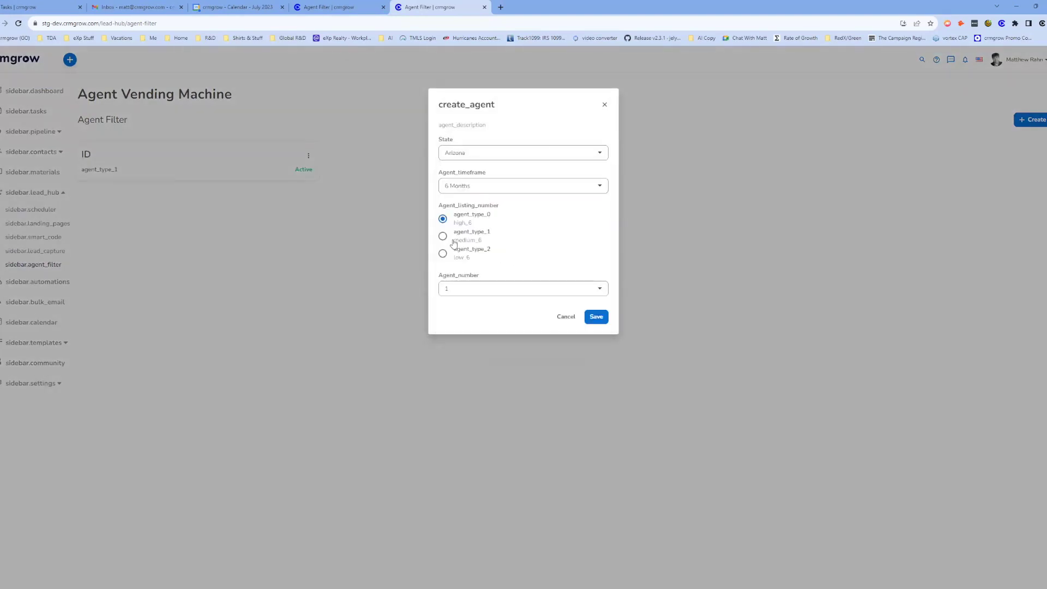
left_click(596, 317)
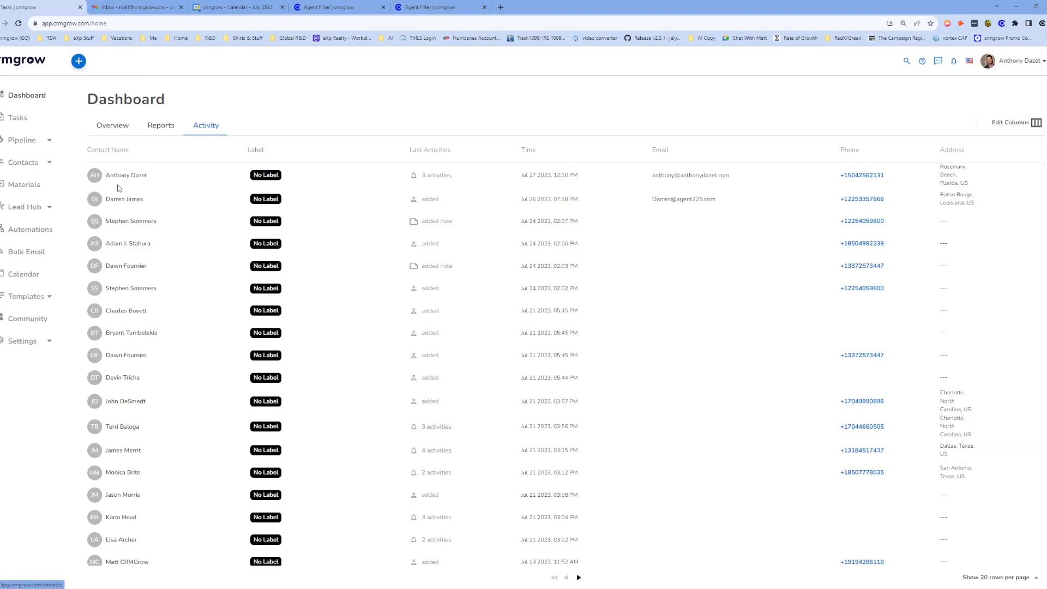
Browse Contacts and the Organization Onboarding pipeline, search contacts for the test contact, then clear the search.
left_click(25, 168)
left_click(28, 141)
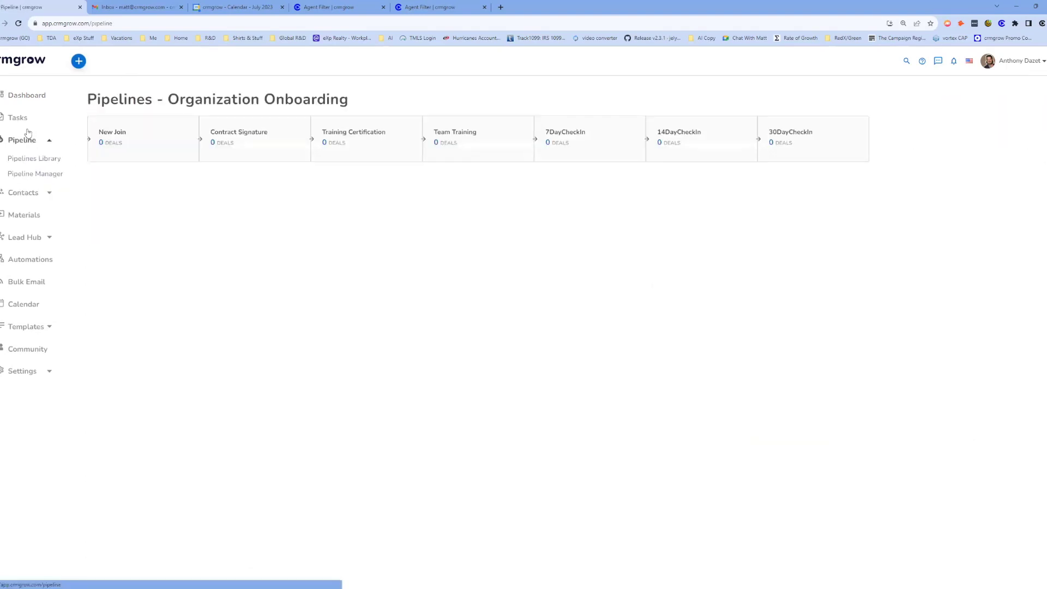
left_click(40, 190)
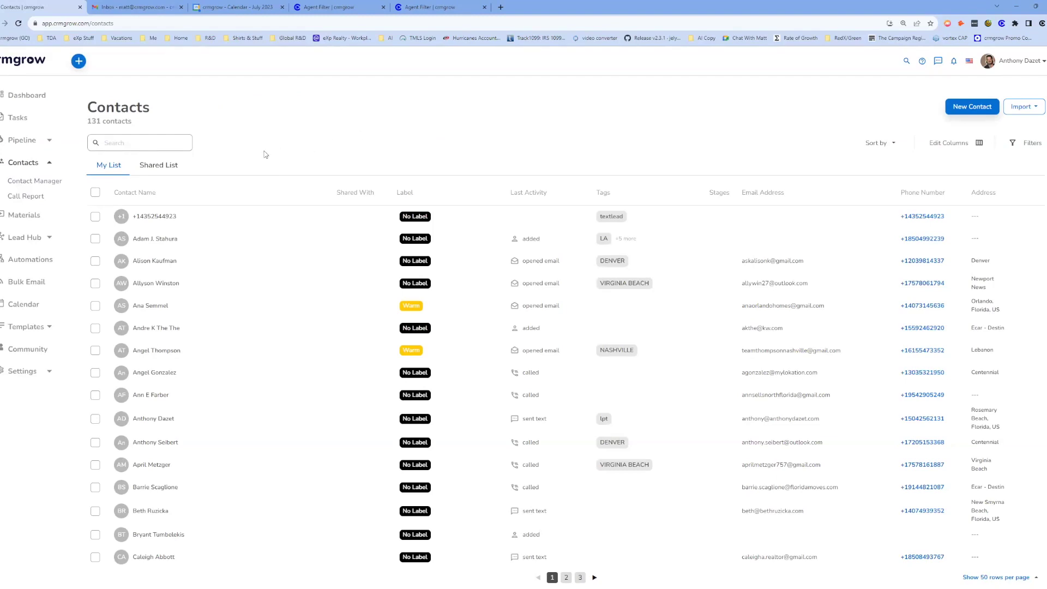
left_click(154, 143)
type("ra")
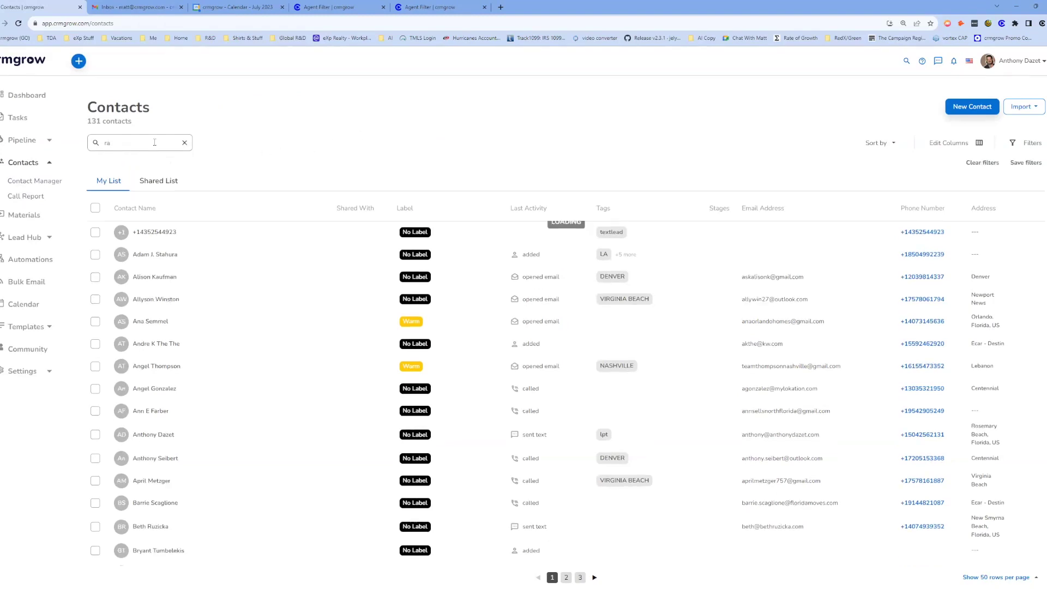
type("hn")
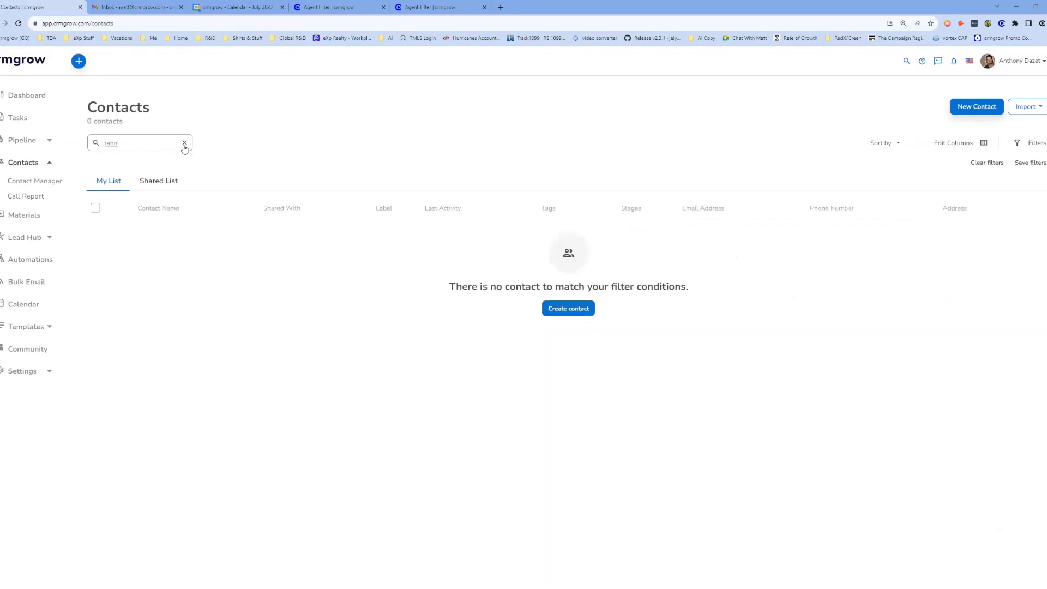
left_click(184, 144)
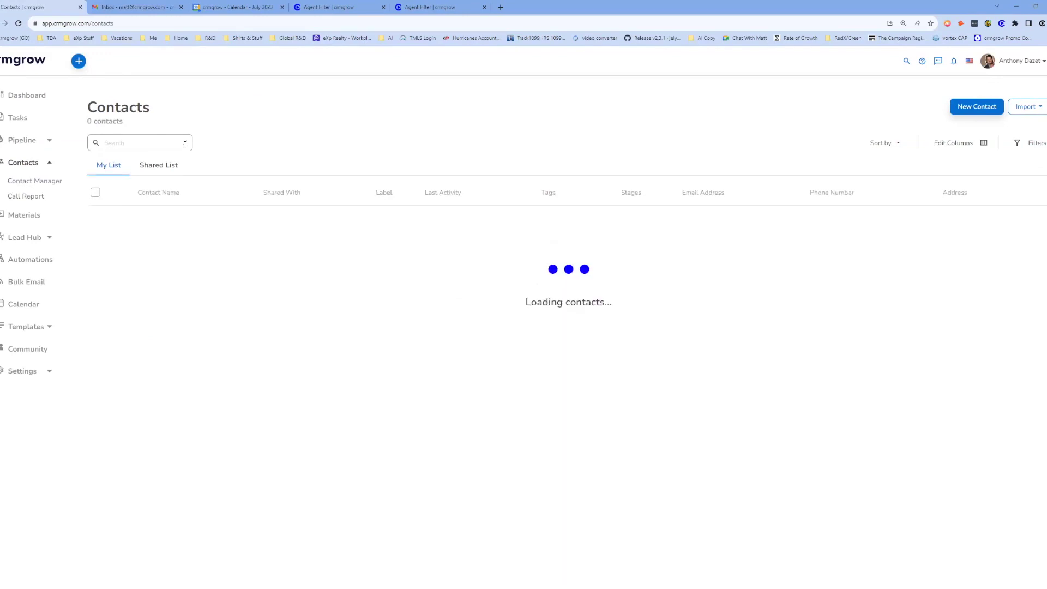
Collapse the contacts navigation and log out from the profile menu.
left_click(46, 163)
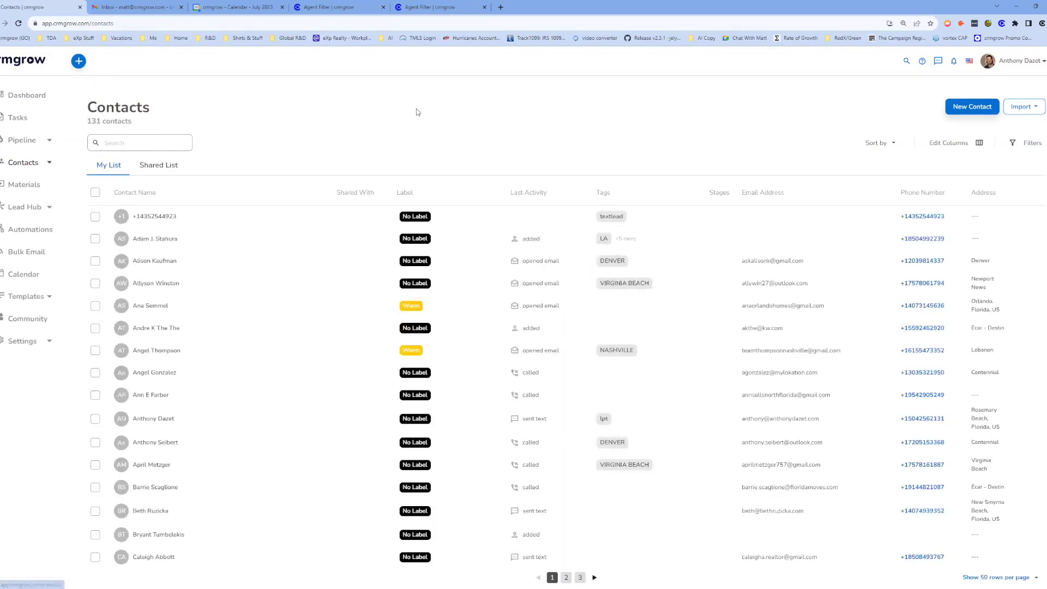
left_click(1036, 61)
left_click(985, 150)
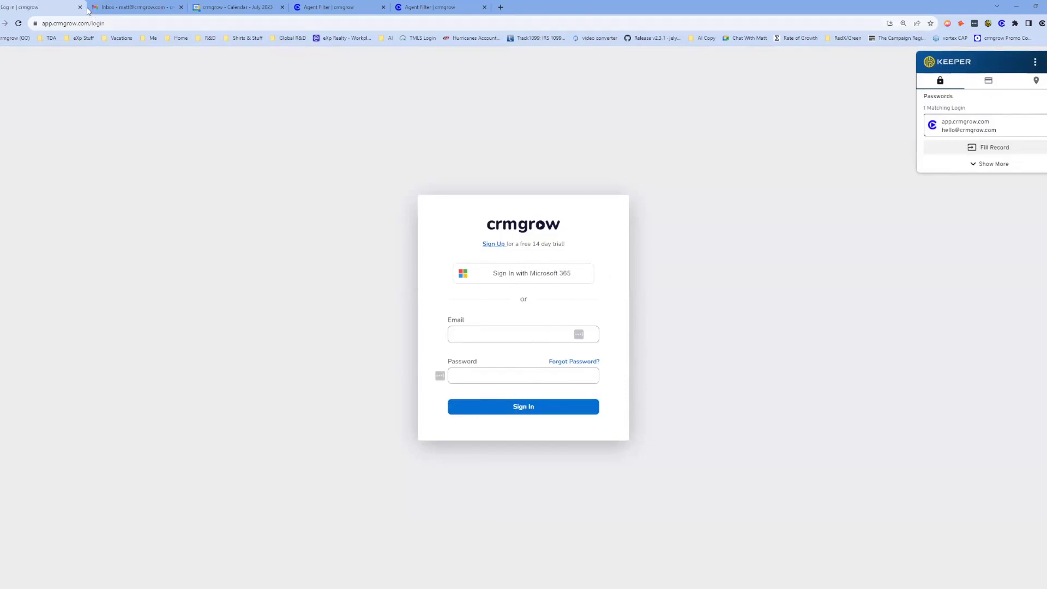
In a new tab, go from crmgrow.com to the sign-in page and autofill the saved email.
key("Tab")
key("ctrl+t")
type("crmgrow")
key("Return")
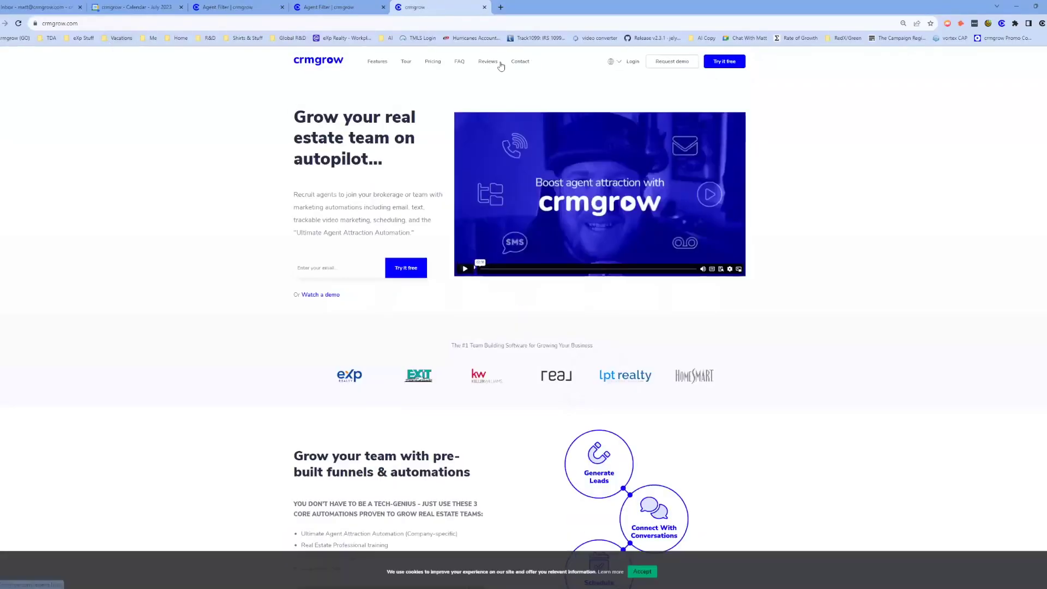
left_click(633, 63)
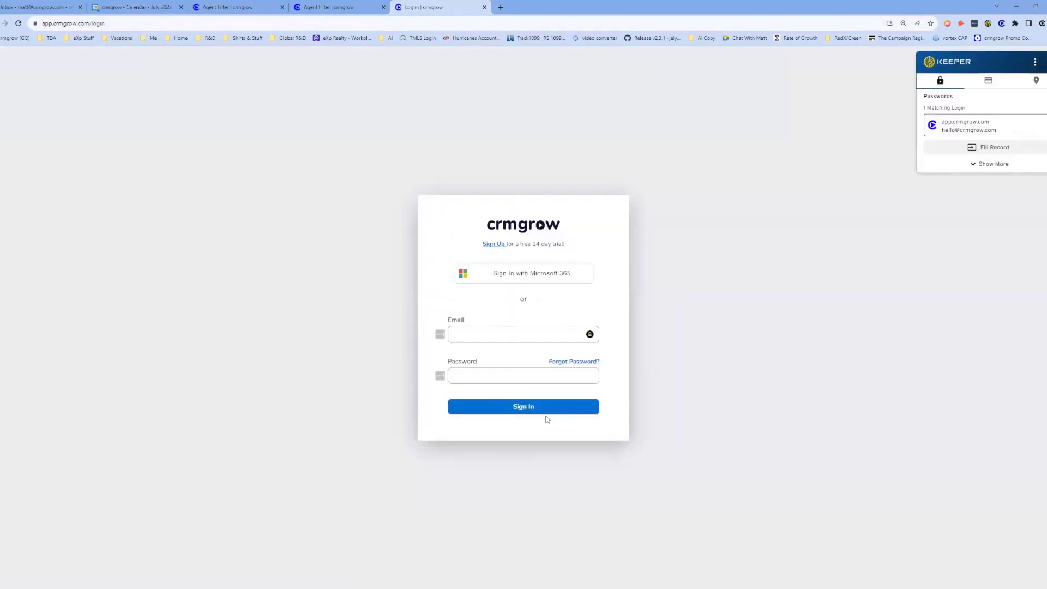
left_click(524, 332)
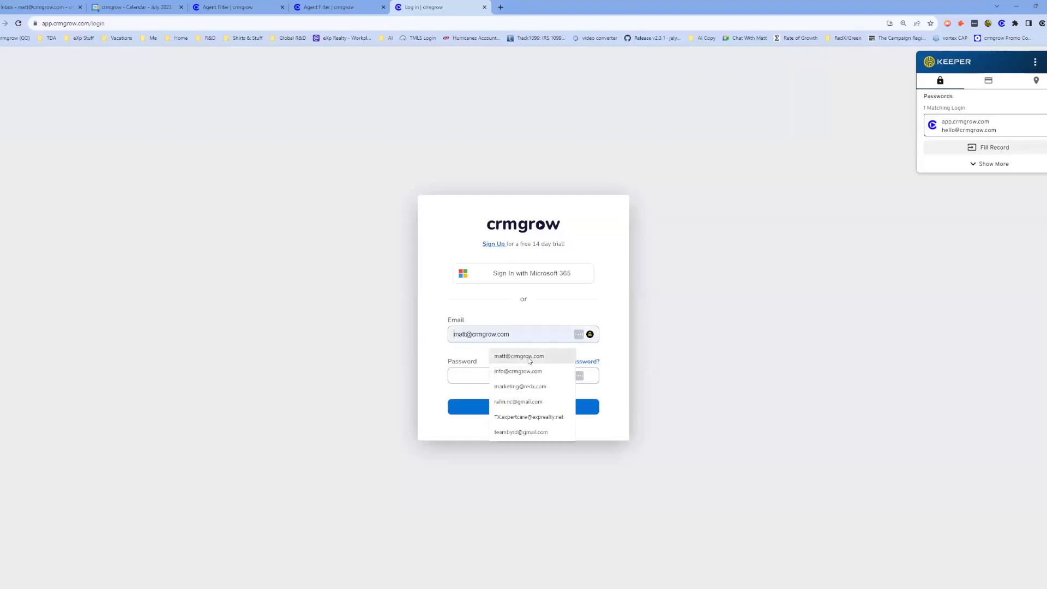
left_click(519, 355)
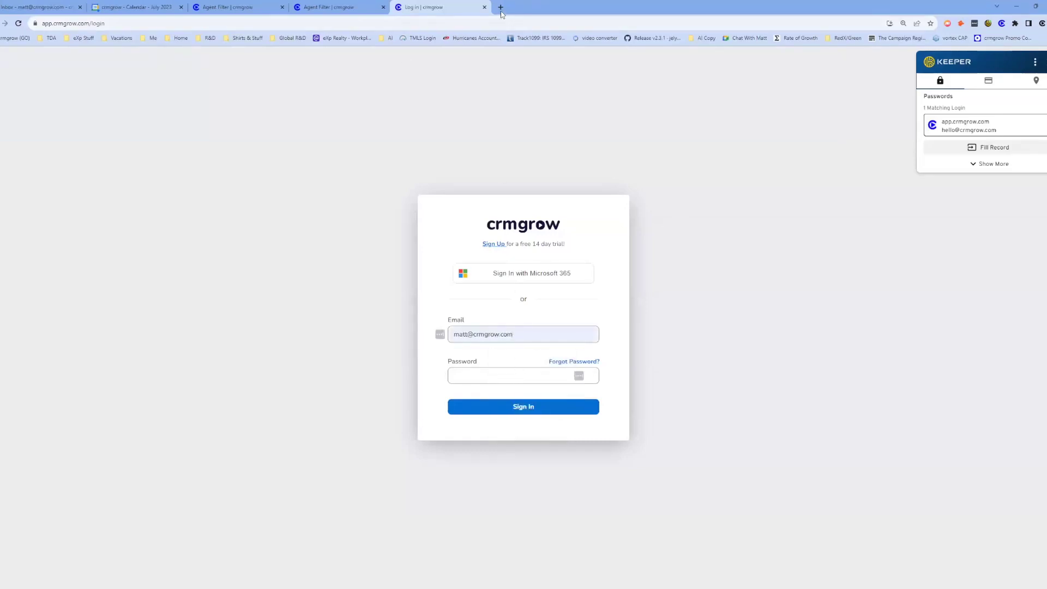
Load support.crmgrow.com in a new browser tab.
left_click(500, 7)
type("su")
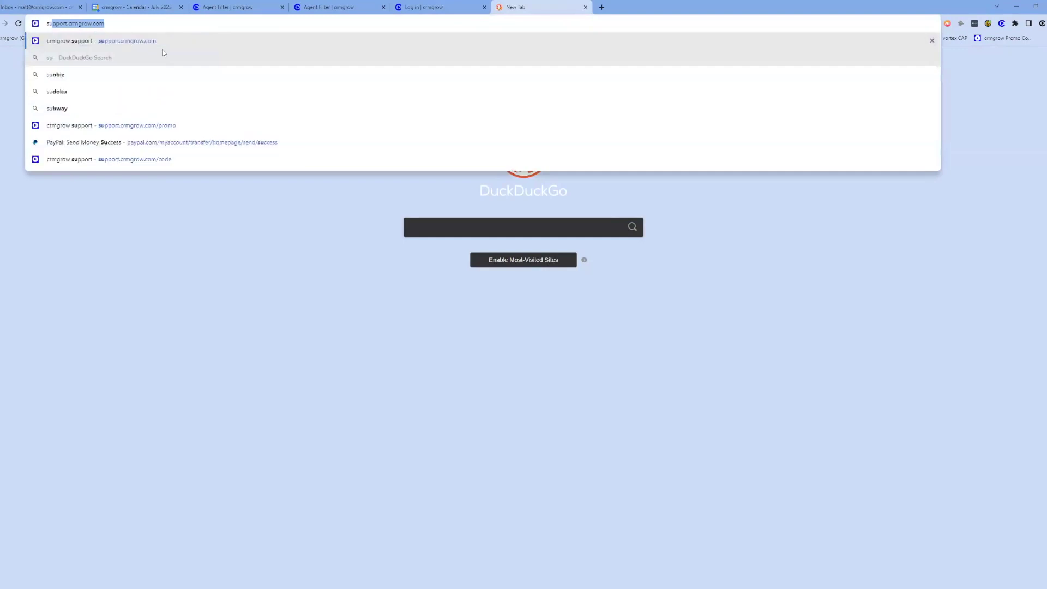
type("pport.crmgrow.com")
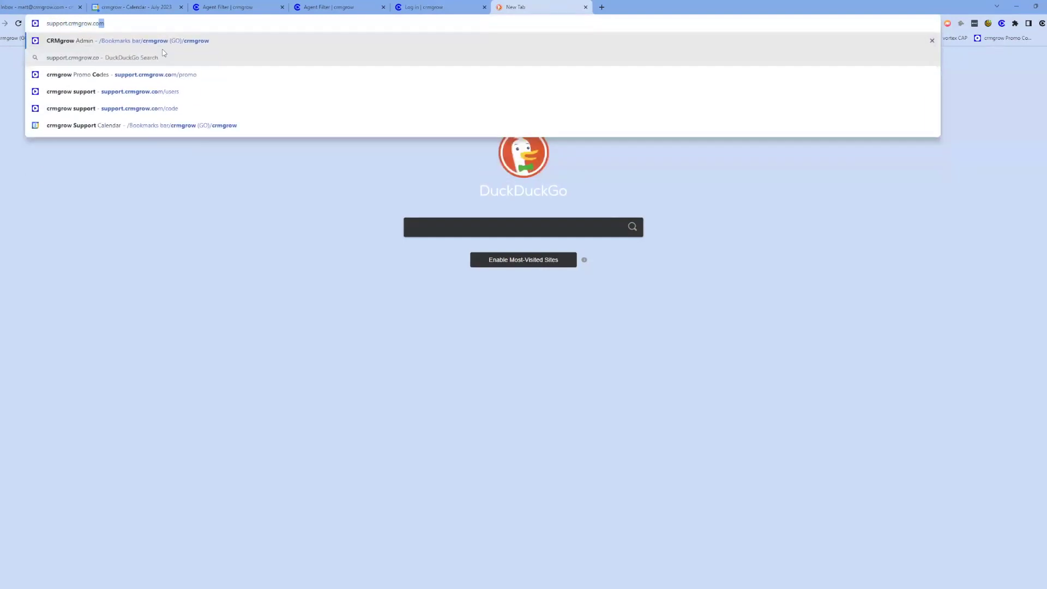
key("Return")
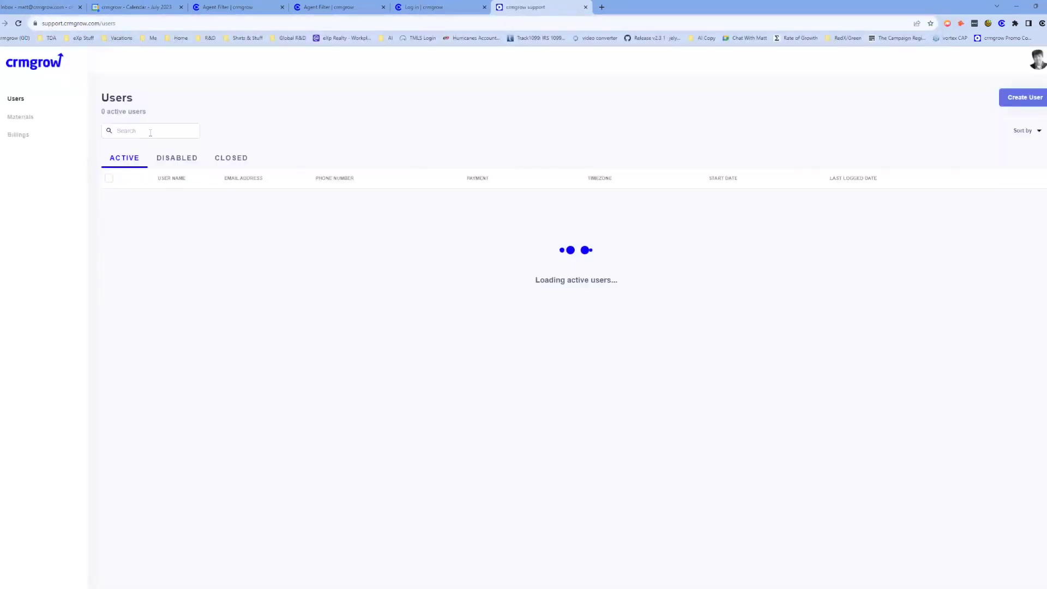
Search the Users list for the account owner and open their User Dashboard.
left_click(150, 131)
type("rann")
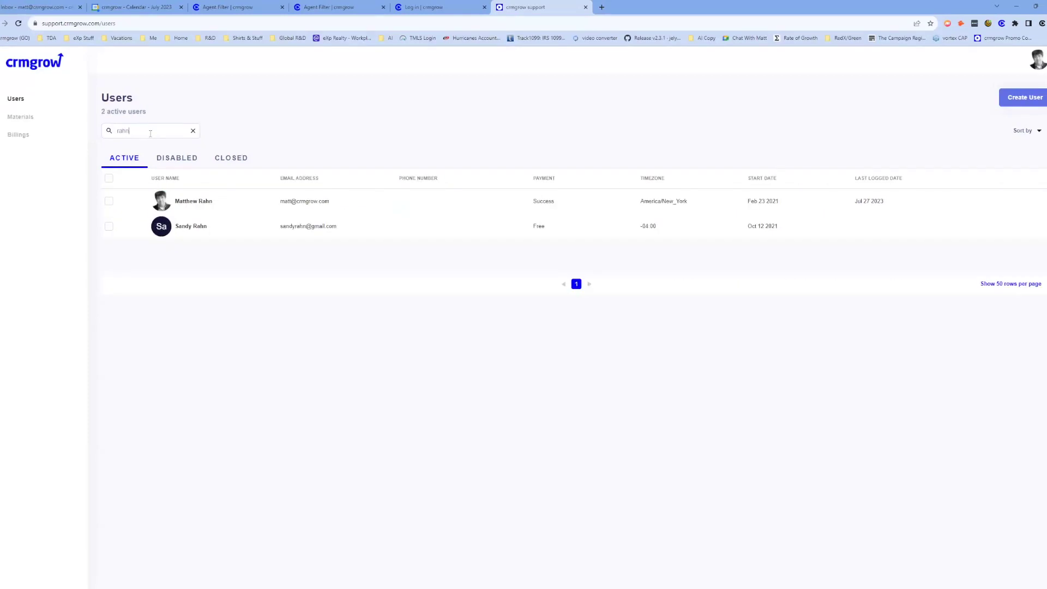
left_click(210, 203)
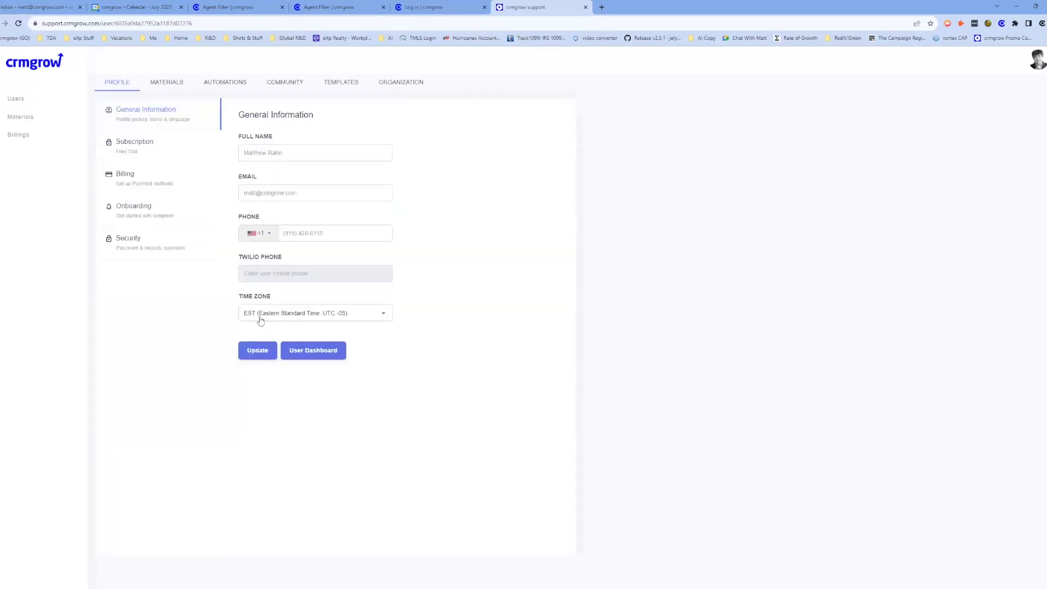
left_click(309, 349)
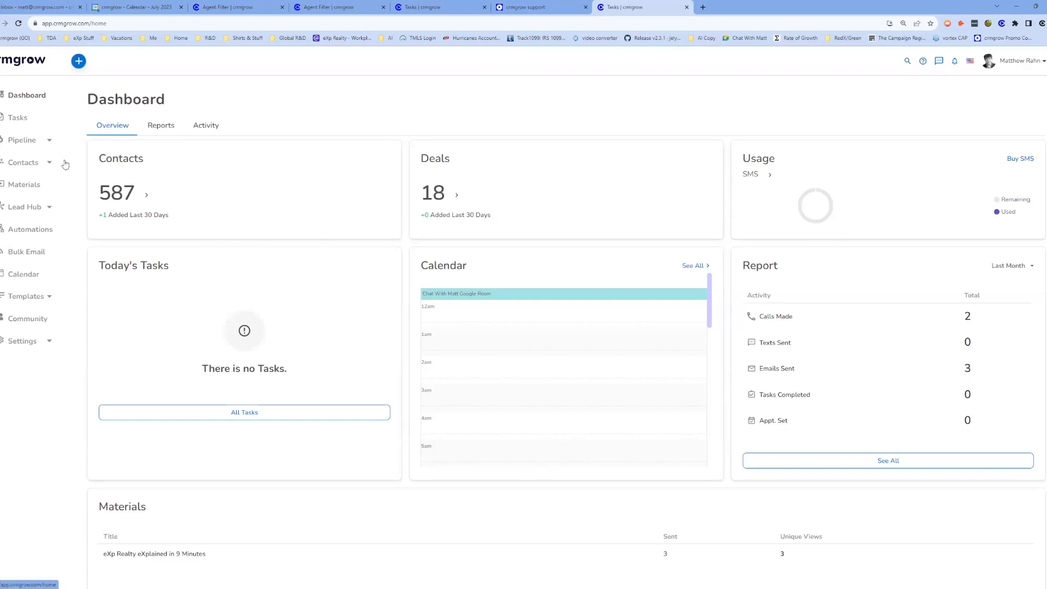
Search Contacts for the test contact's surname and open the matching contact's detail page.
left_click(24, 164)
left_click(129, 144)
type("rahn")
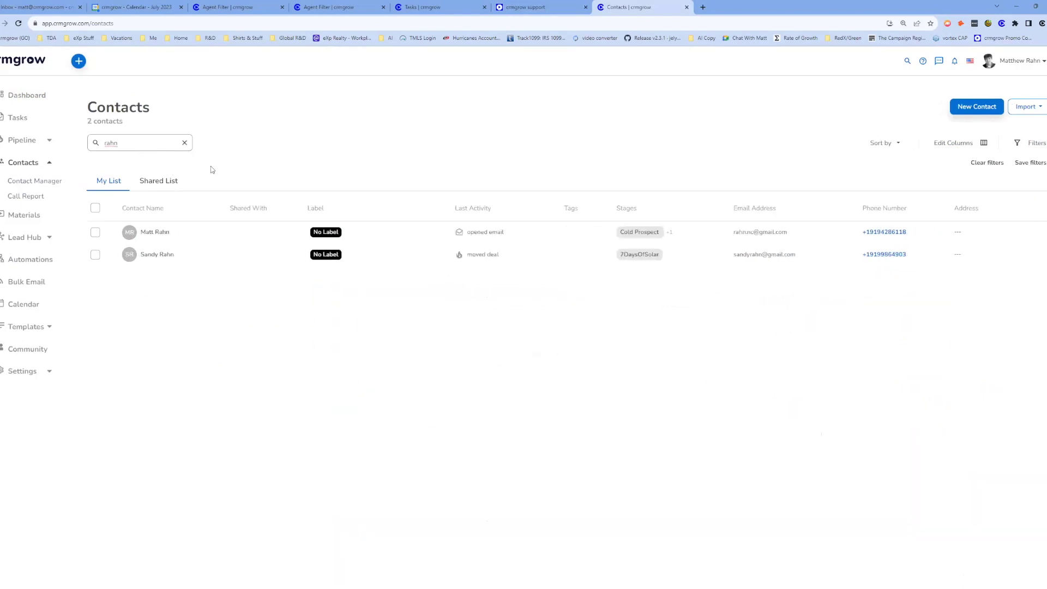
left_click(158, 235)
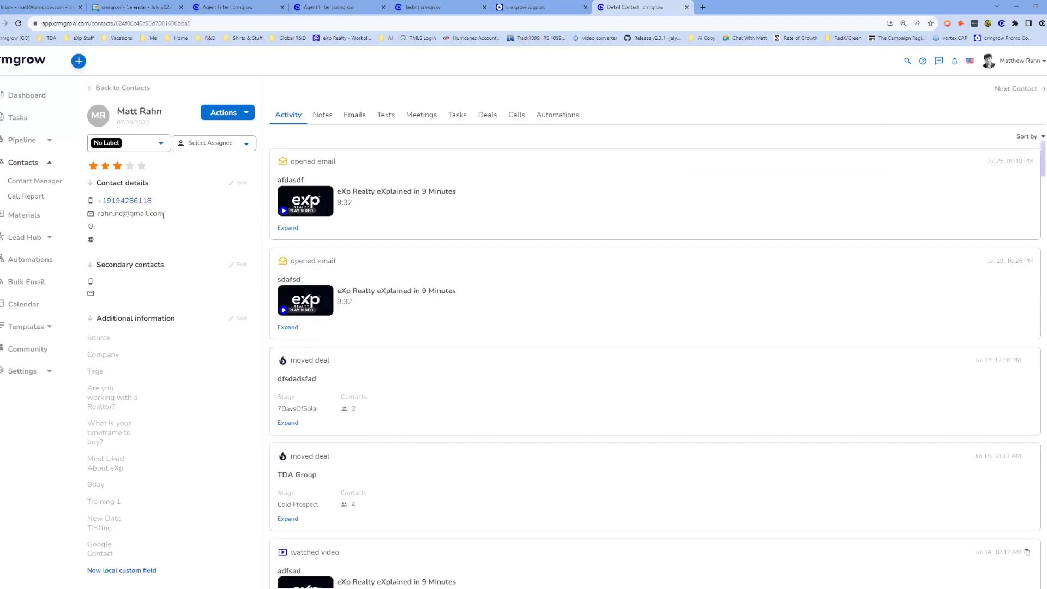
Edit the contact details, replacing the email with the account owner's work address, and update.
left_click(239, 182)
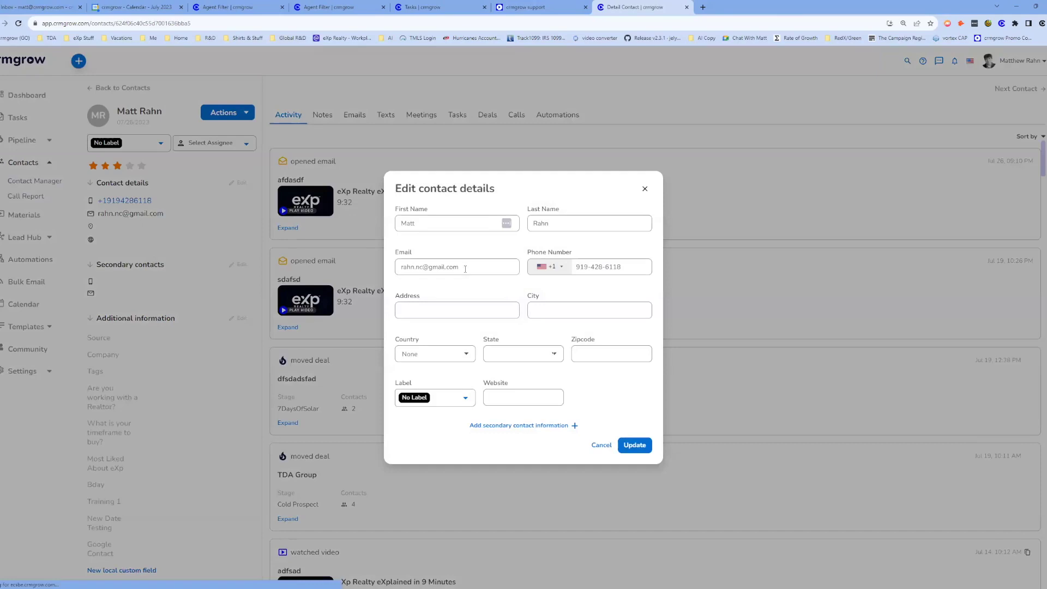
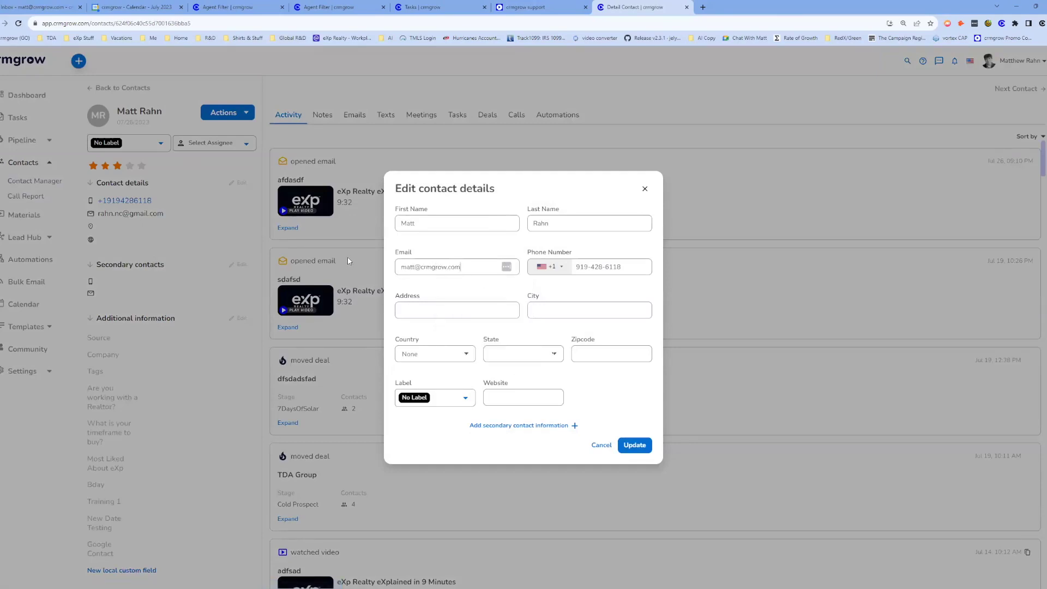
left_click(634, 445)
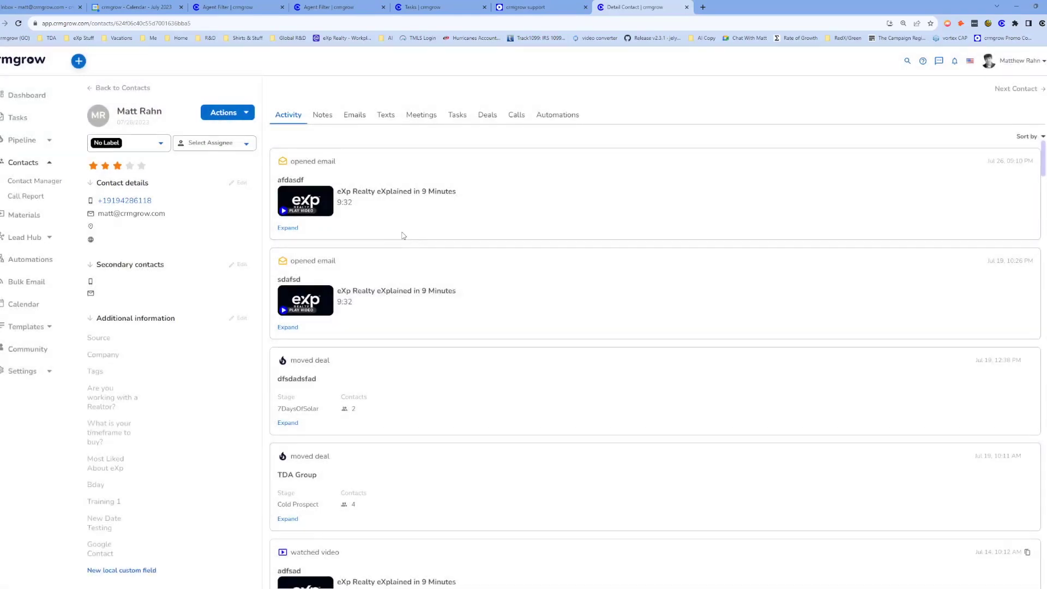
Rate the contact five stars and start a new email with subject 'asdfasdfa' and body 'afdasdfsd'.
left_click(141, 165)
left_click(219, 116)
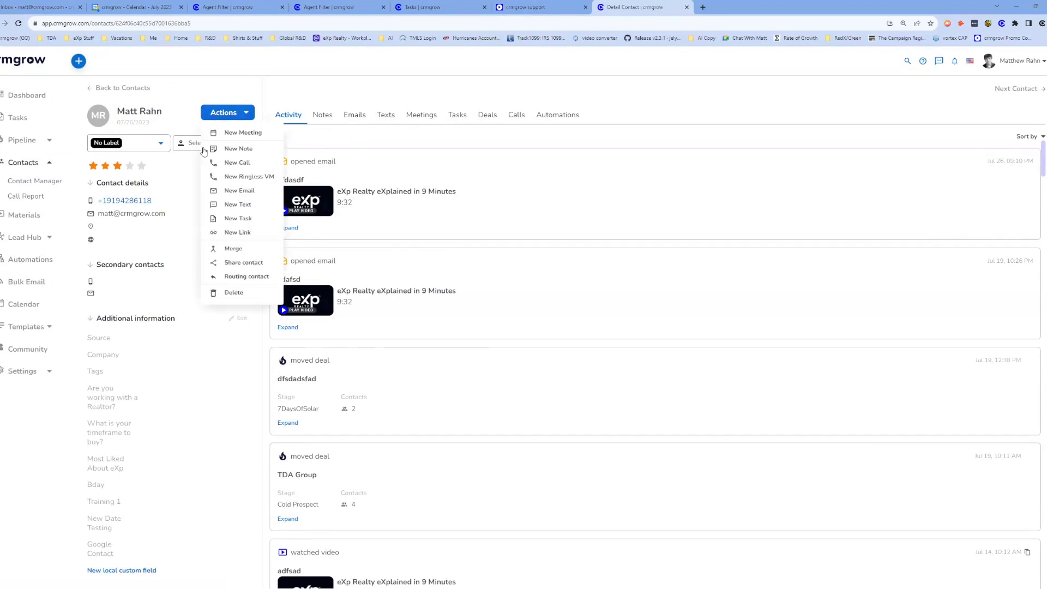
left_click(234, 196)
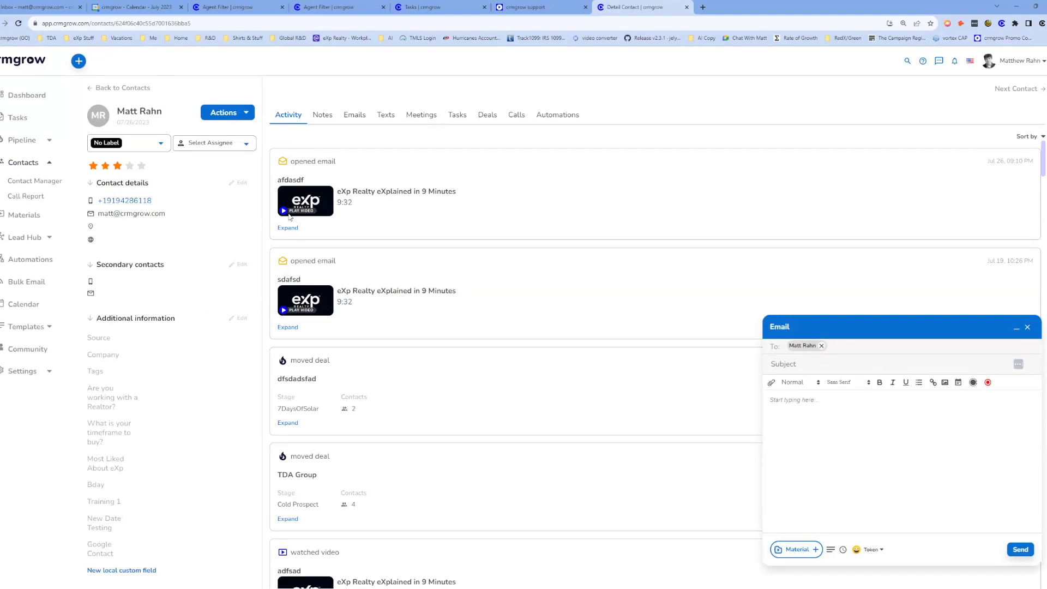
left_click(798, 365)
type("asdfasdfa")
left_click(799, 418)
type("afdasdfsd")
Insert the 'eXp Realty eXplained in 9 Minutes' video material and send the email.
left_click(798, 550)
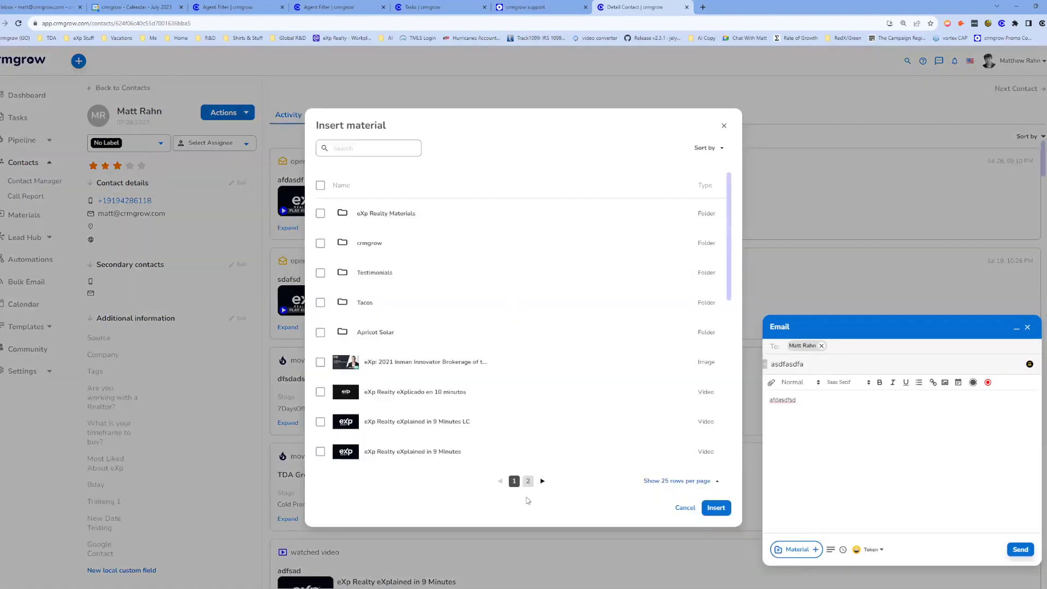
scroll(430, 433, "down", 2)
left_click(320, 368)
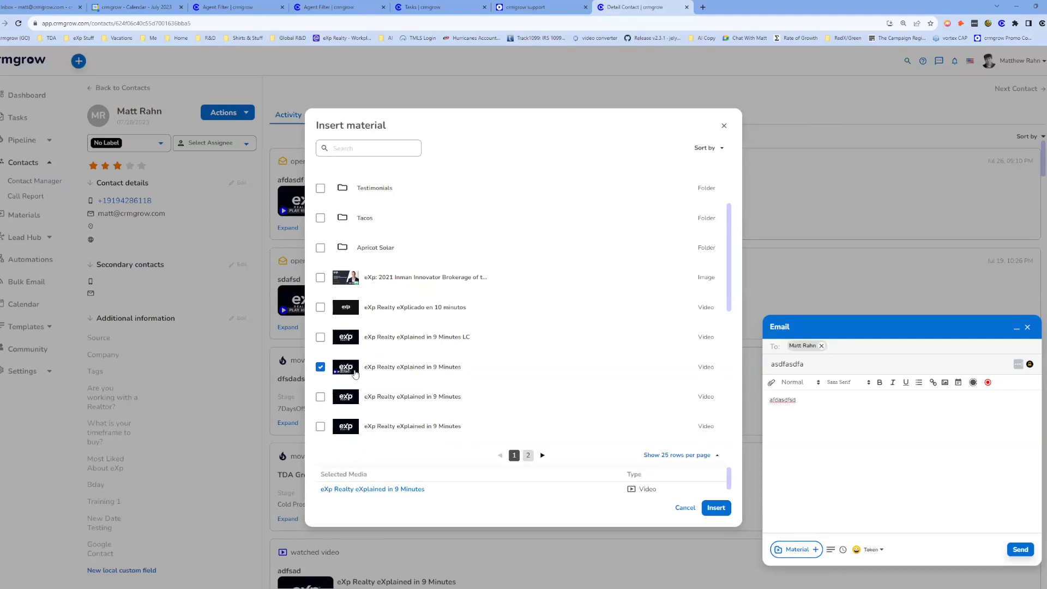
left_click(716, 508)
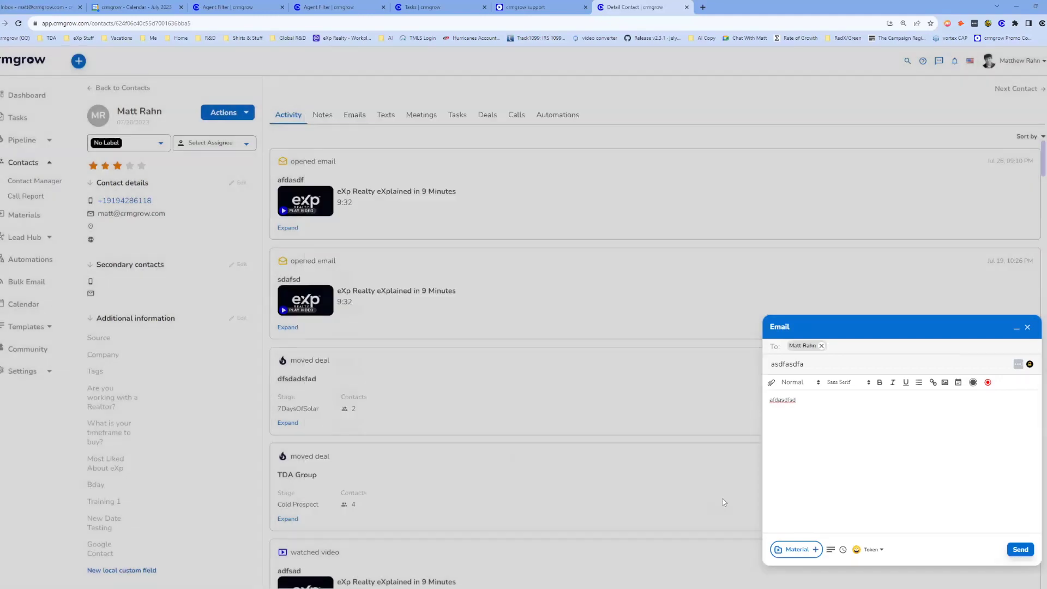
left_click(1020, 550)
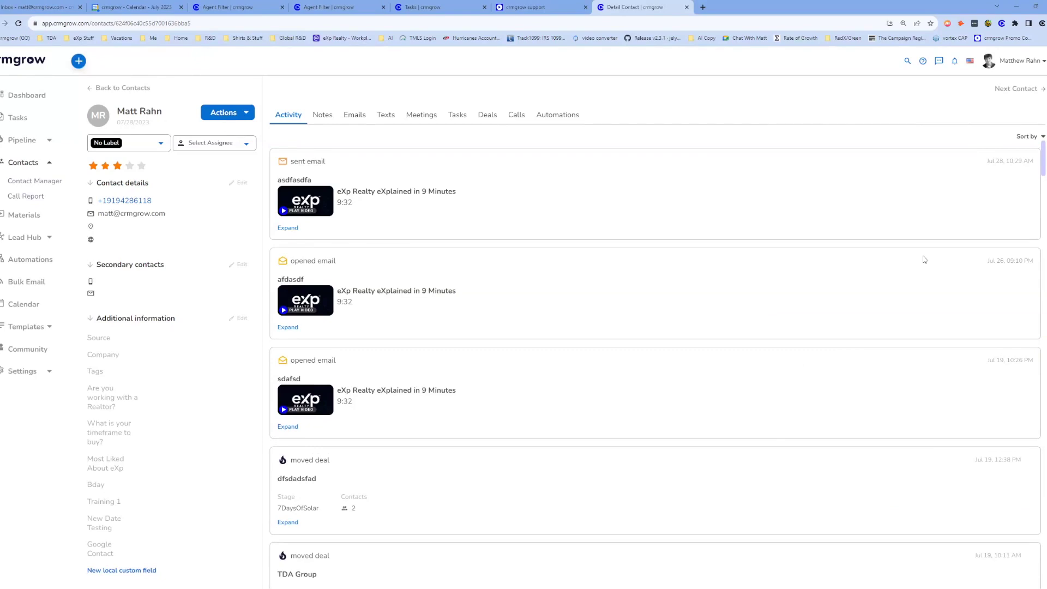
In Gmail, open the newly received video email and follow its PLAY VIDEO link.
left_click(46, 10)
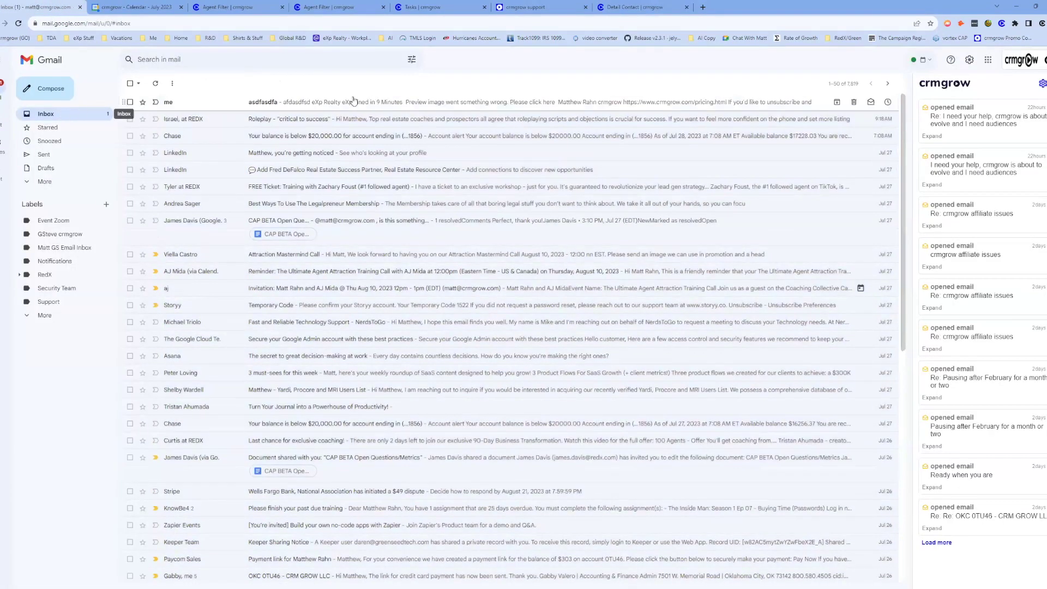
left_click(258, 104)
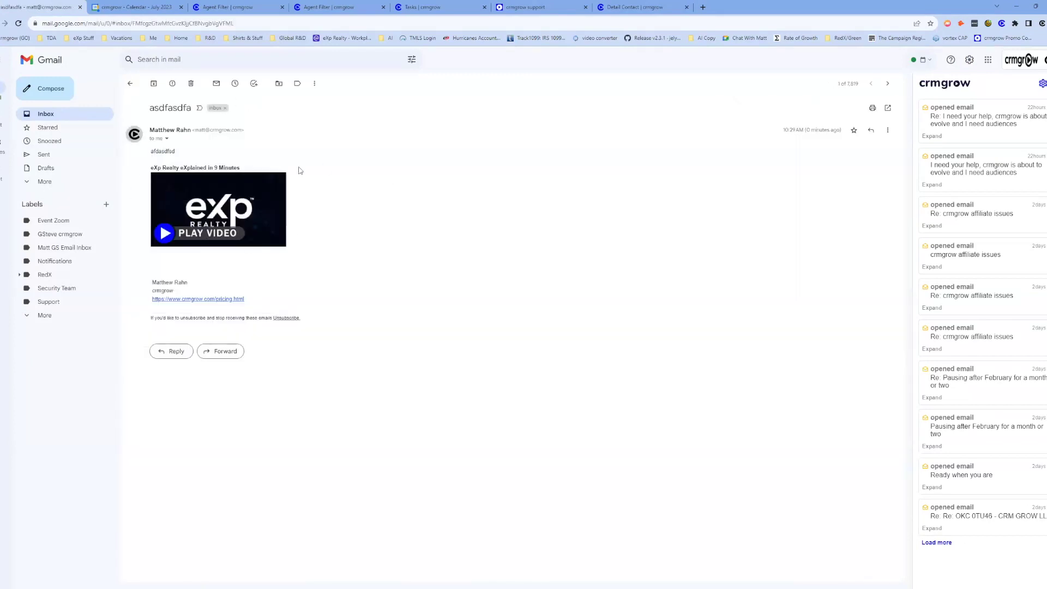
left_click(252, 214)
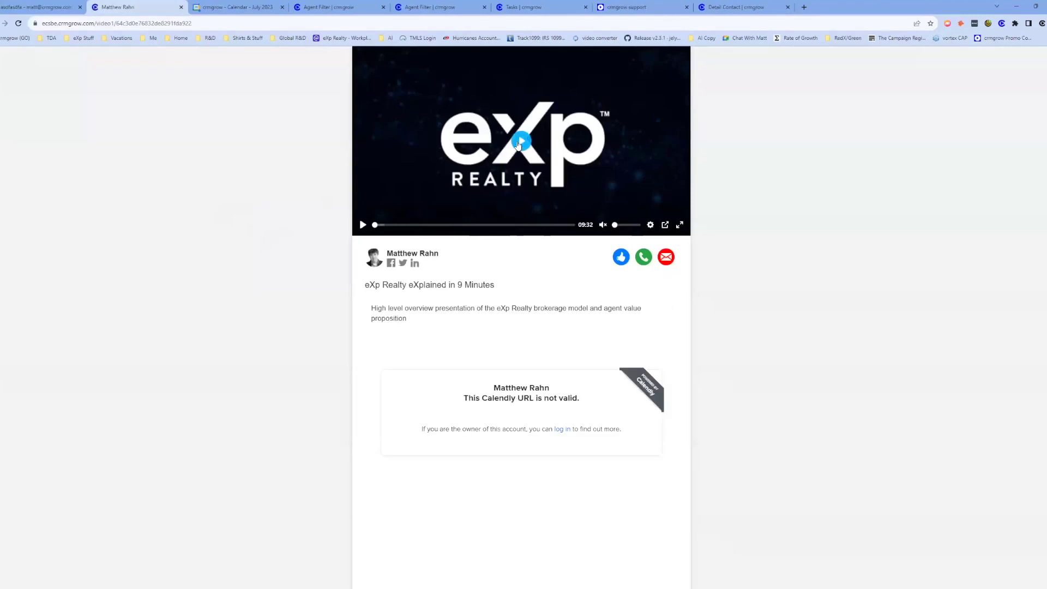
Play the eXp Realty eXplained in 9 Minutes video, skip to about four minutes and near the end, then close its tab.
left_click(522, 141)
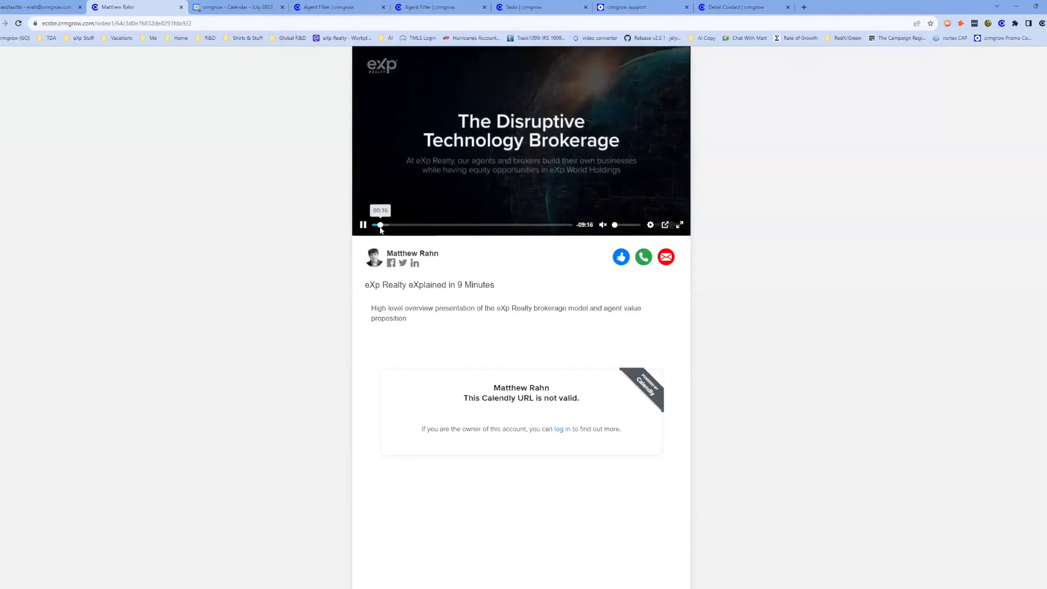
left_click(385, 224)
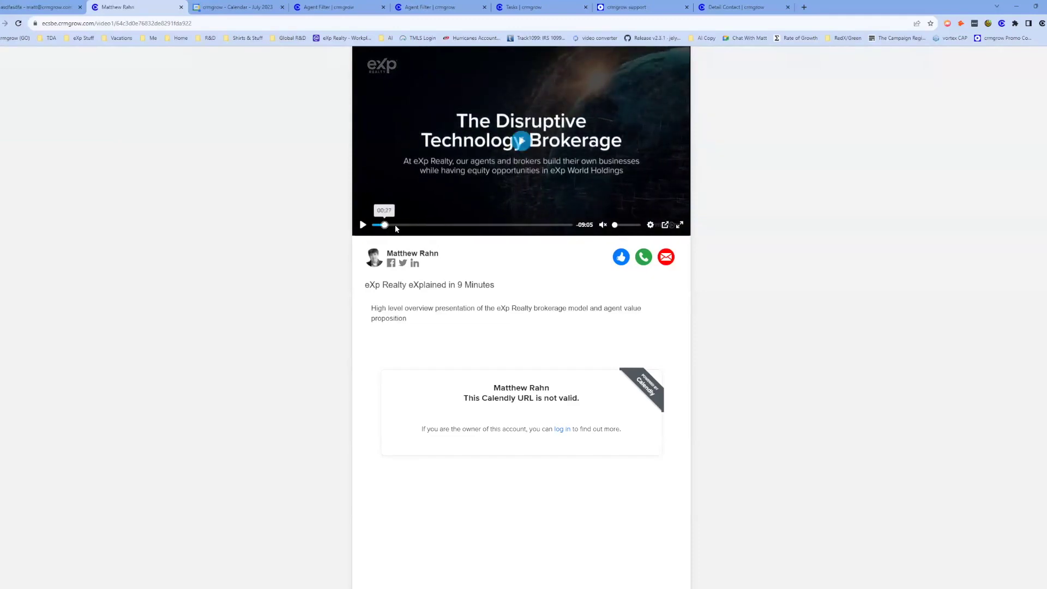
left_click(459, 225)
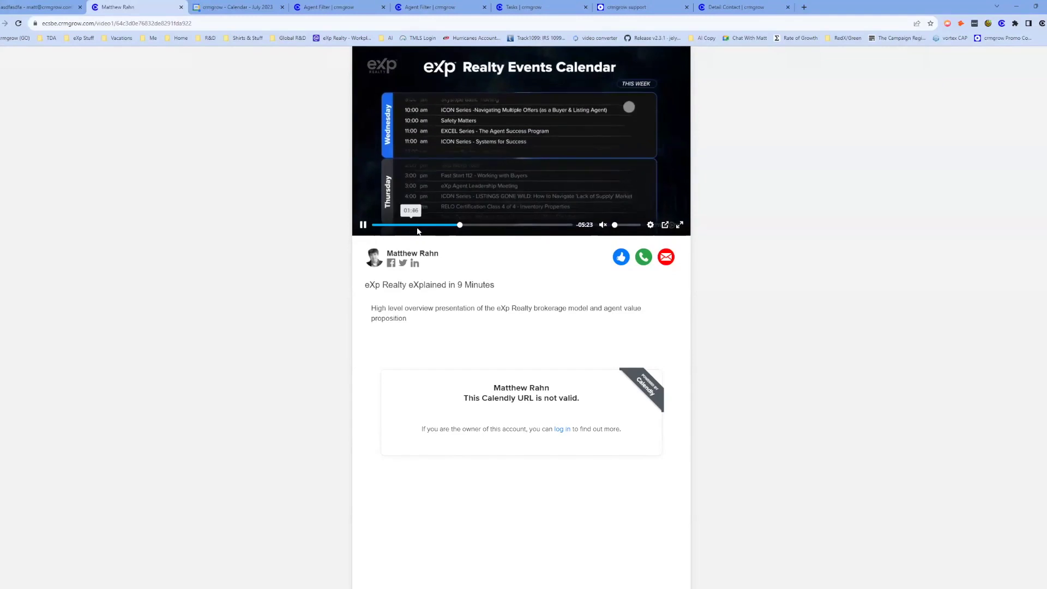
left_click(463, 227)
left_click_drag(462, 227, 528, 228)
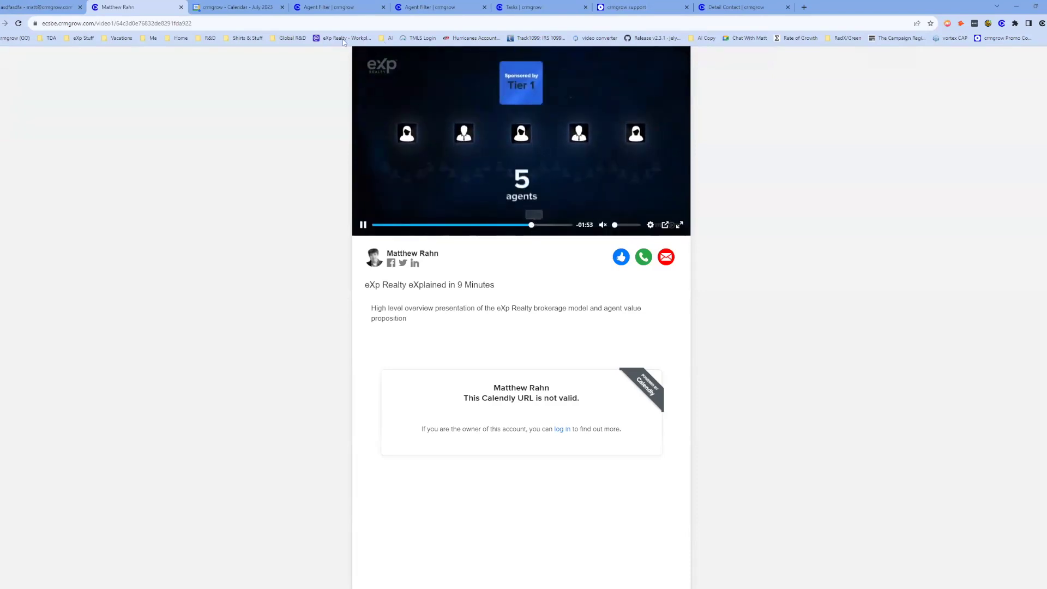
left_click(181, 7)
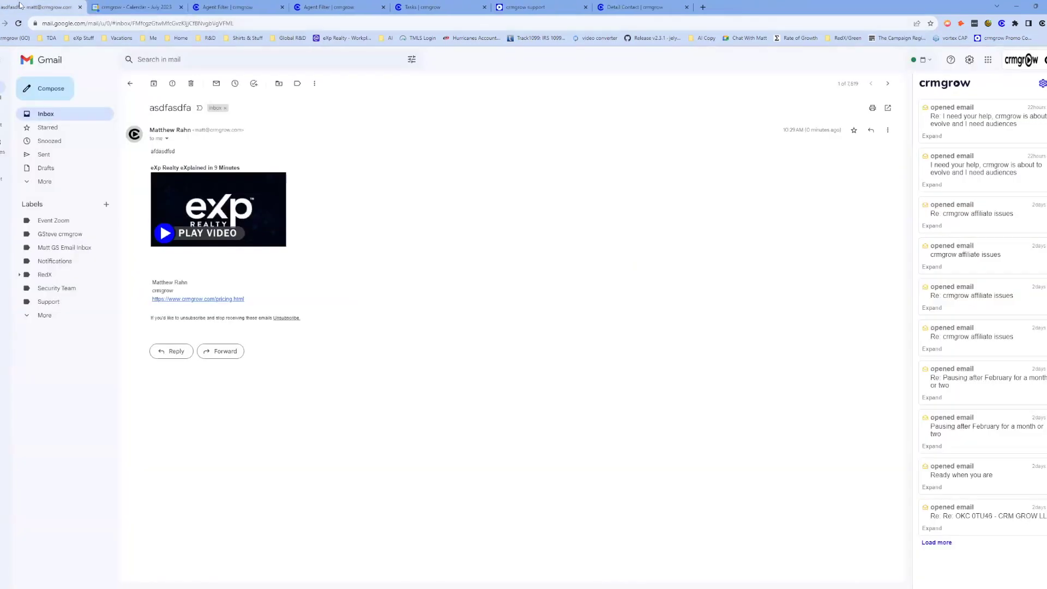
Look through the Agent Filter tabs, then switch to the crmgrow Dashboard tab and move it to second position.
left_click(228, 10)
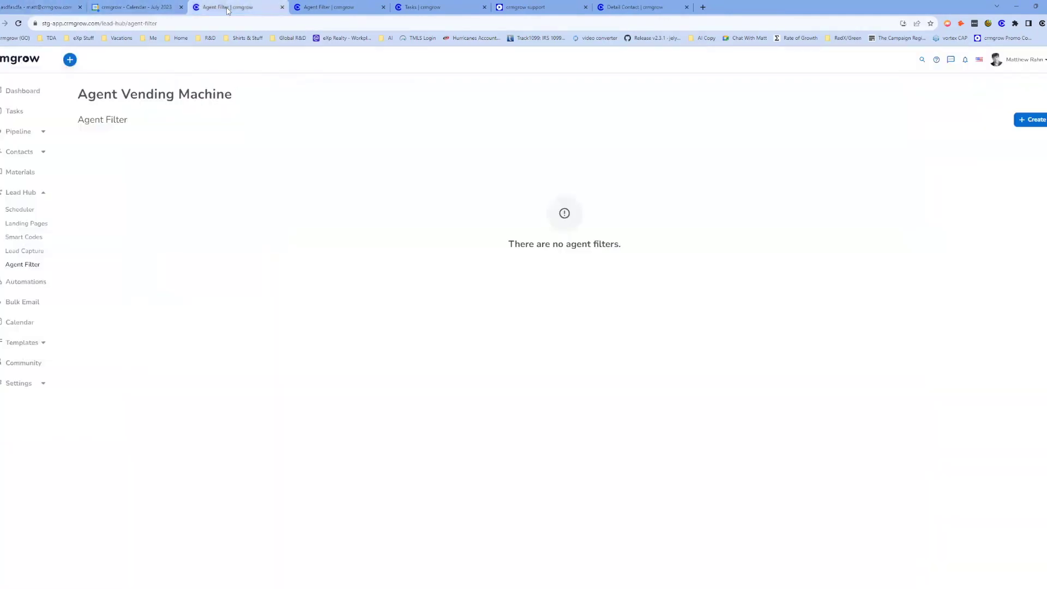
left_click(327, 7)
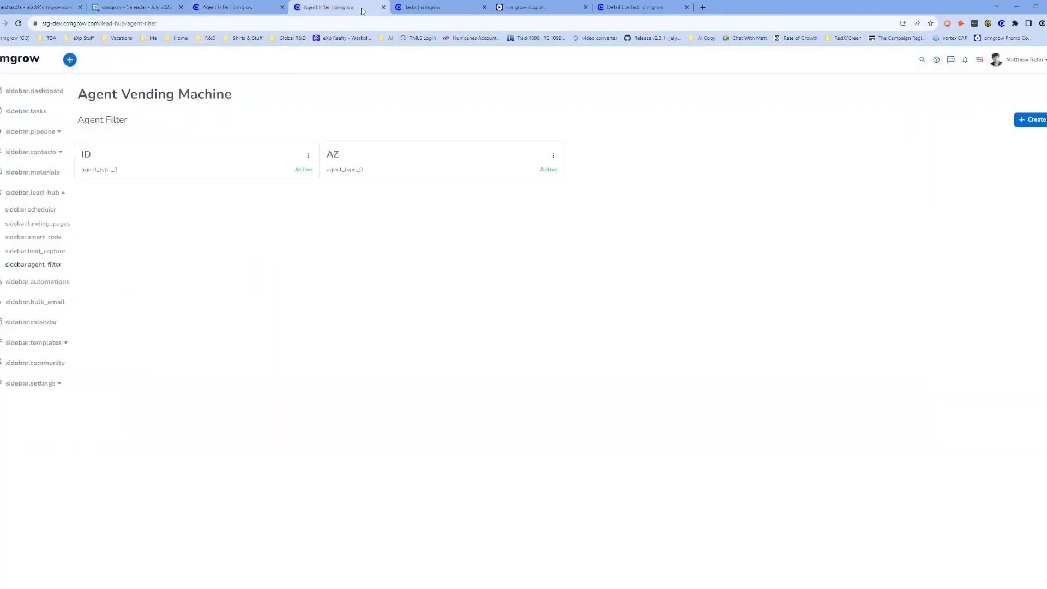
left_click(415, 10)
left_click_drag(415, 10, 125, 8)
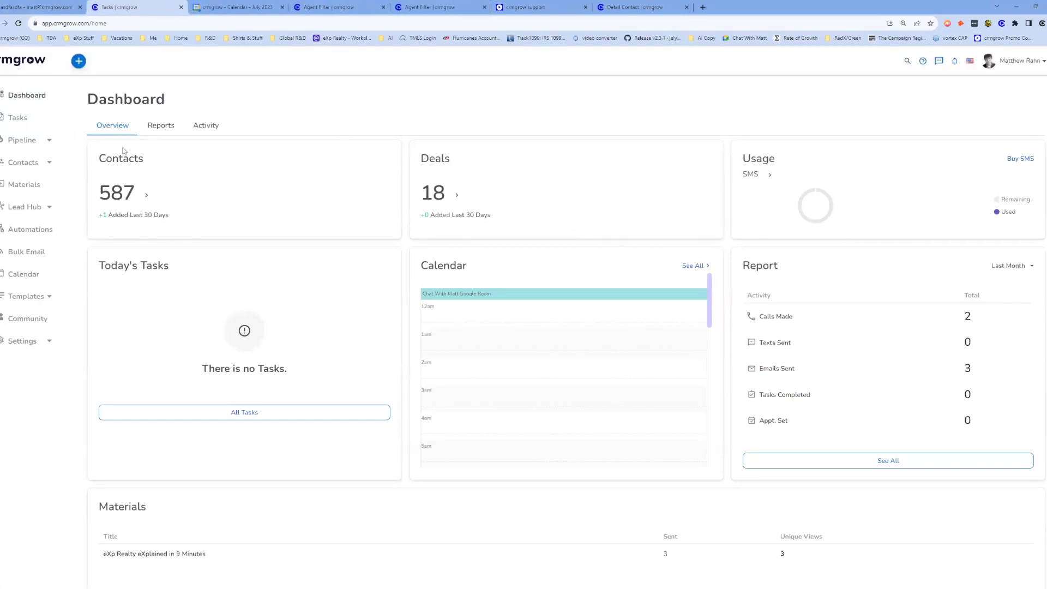
Show the Dashboard's Activity list and open the top contact's Detail Contact page.
left_click(207, 126)
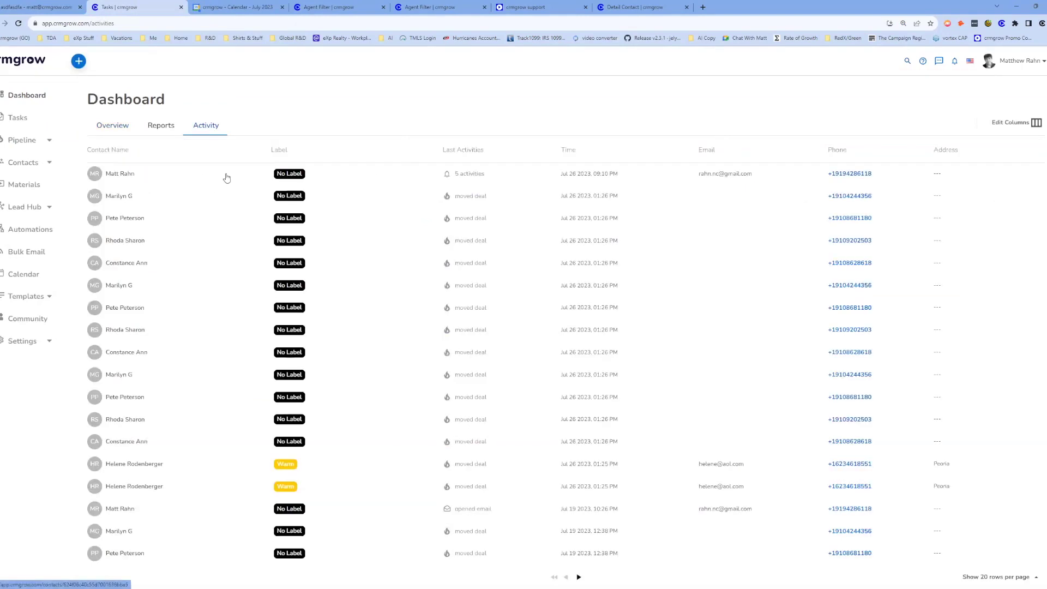
left_click(154, 180)
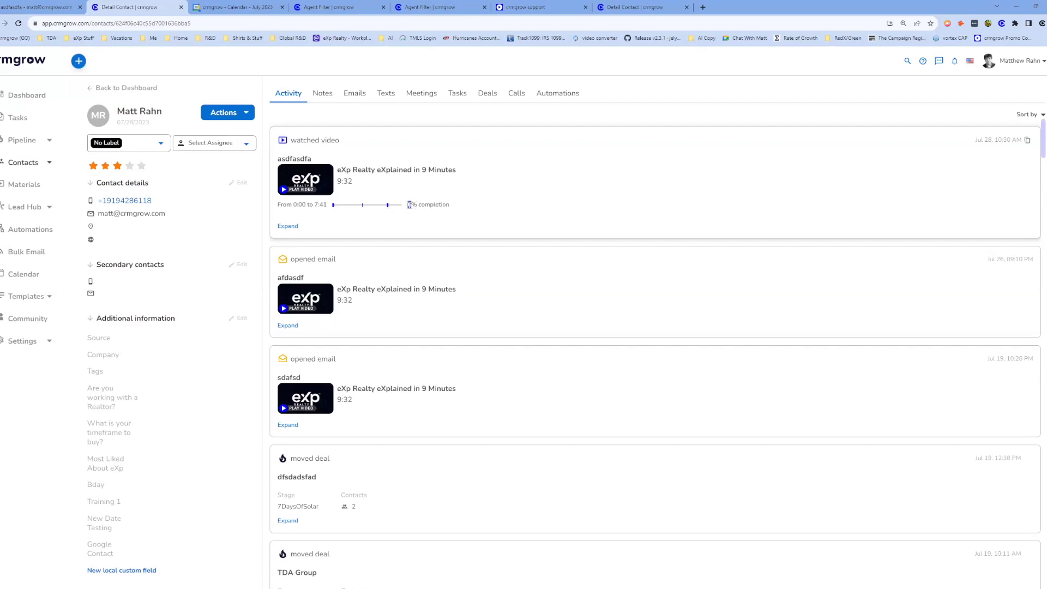
double_click(408, 205)
left_click(380, 217)
Pass through the Materials library to the Automations page with its folders.
left_click(29, 191)
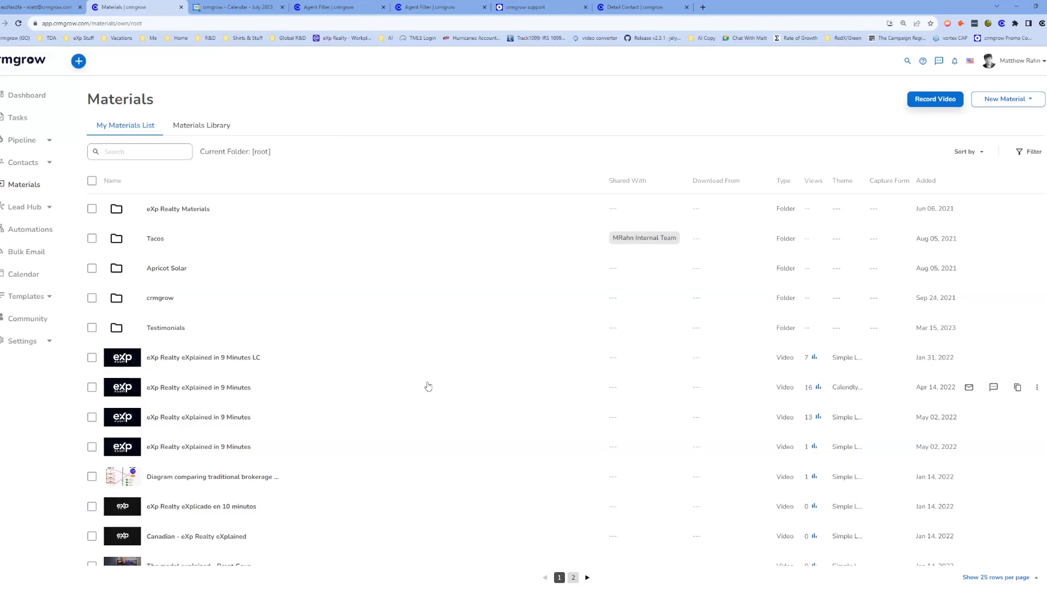
left_click(30, 231)
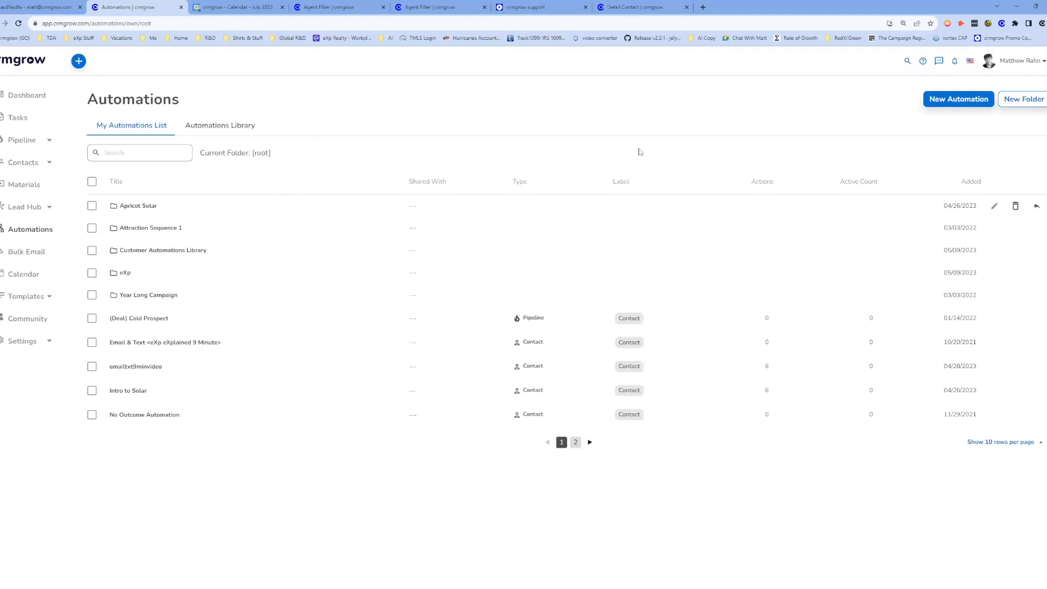
Create a new automation and open the Add An Action panel on its Start node.
left_click(945, 102)
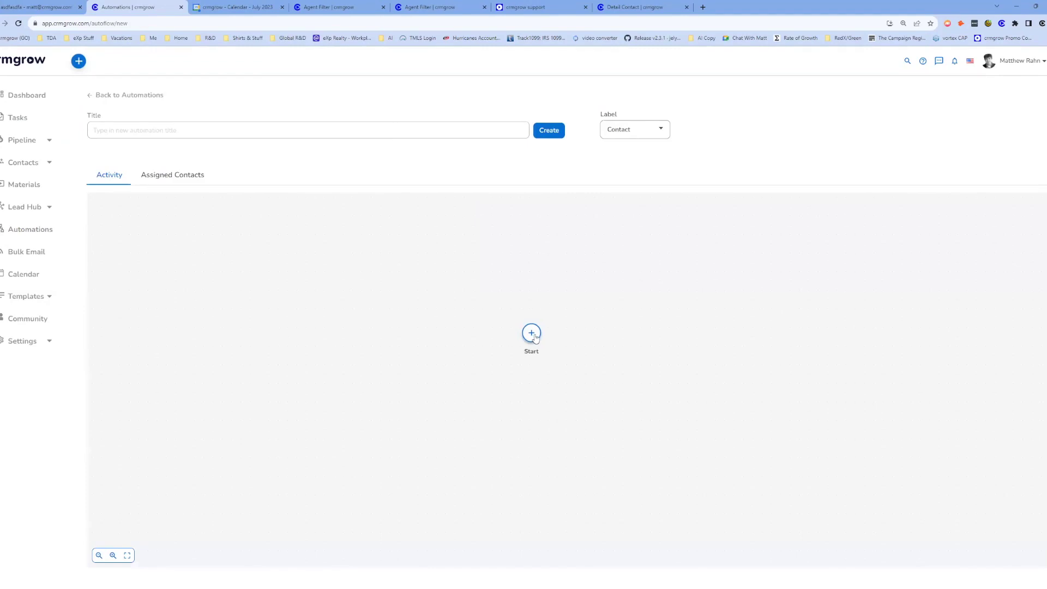
left_click(532, 334)
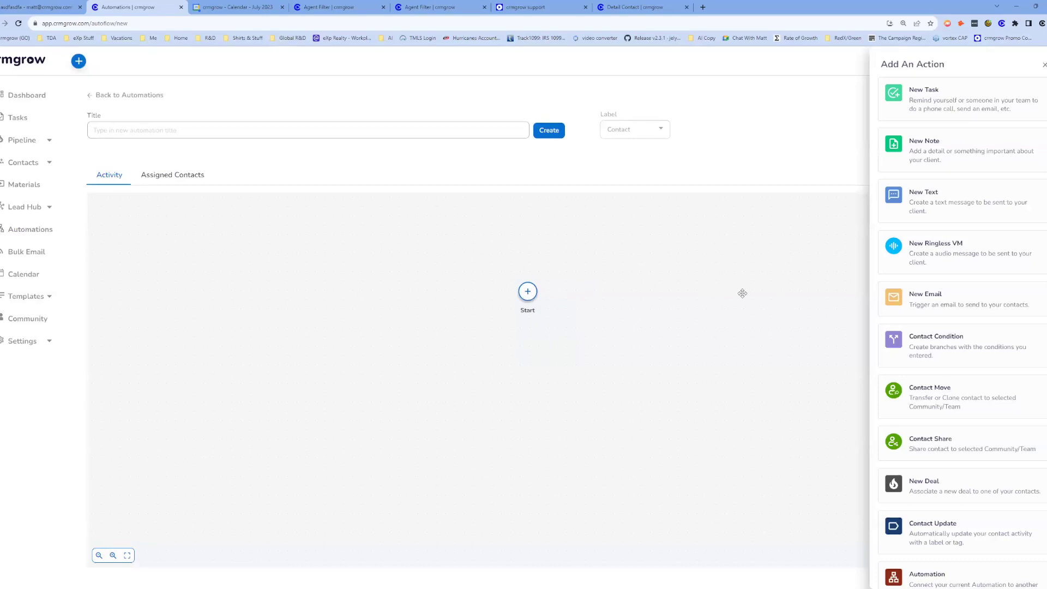
Start a New Email step with subject 'fdasdfasdf' and body text 'asfdsaf'.
left_click(925, 301)
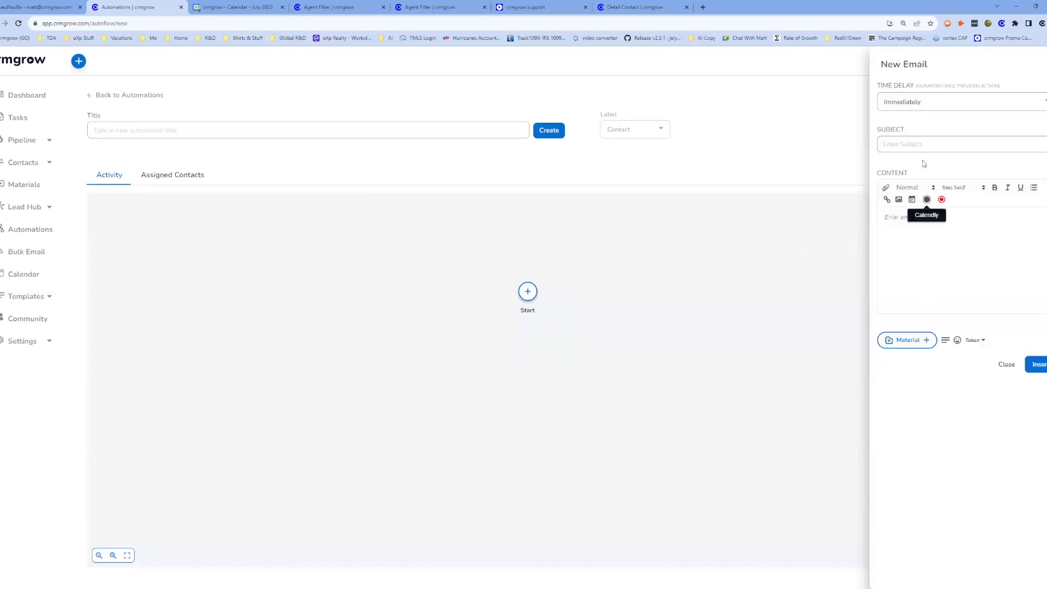
left_click(910, 145)
type("fdasdfasdf")
left_click(913, 220)
type("asfdsaf")
key("Return")
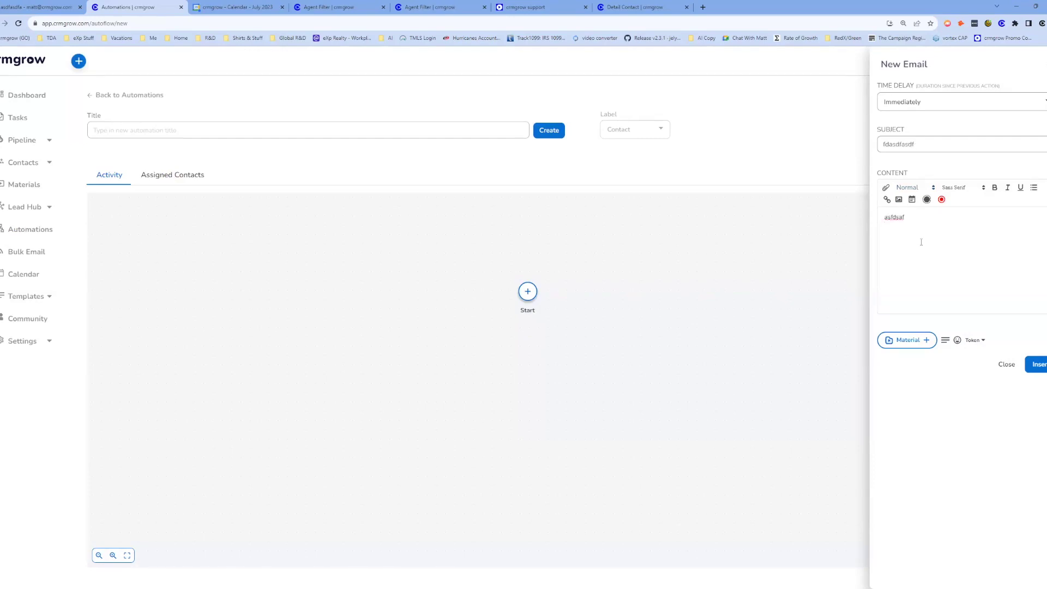
Insert the eXp Realty eXplained in 9 Minutes video into the email and save the step.
left_click(904, 350)
scroll(433, 393, "down", 3)
left_click(320, 367)
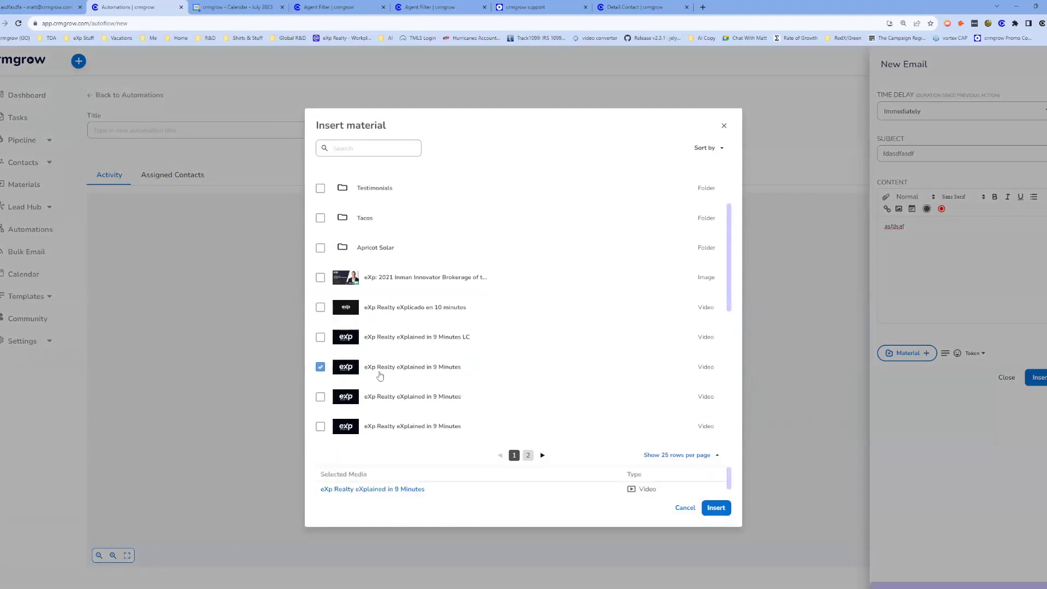
left_click(717, 508)
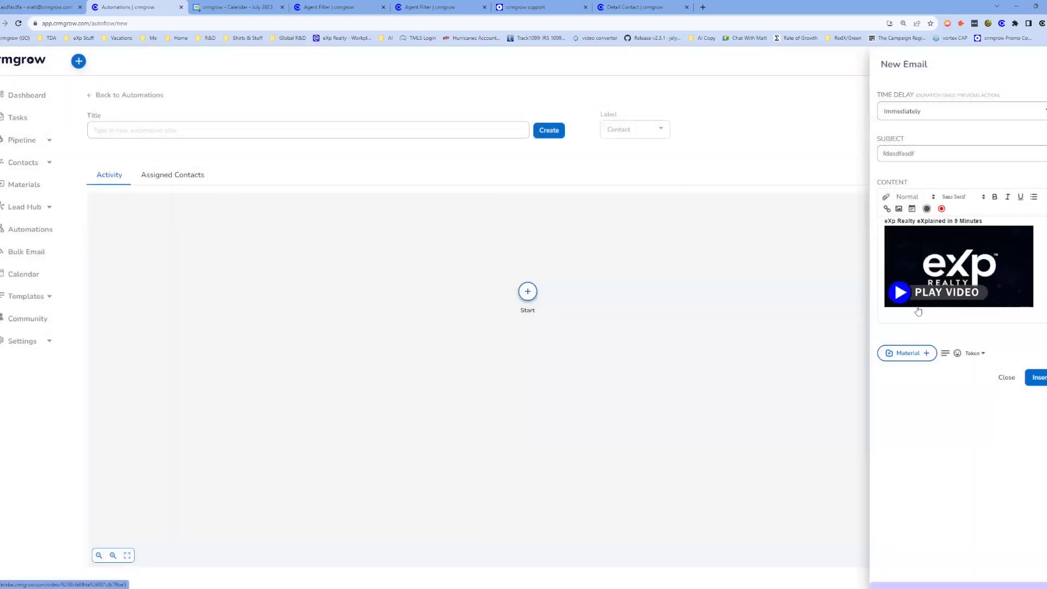
left_click(1033, 378)
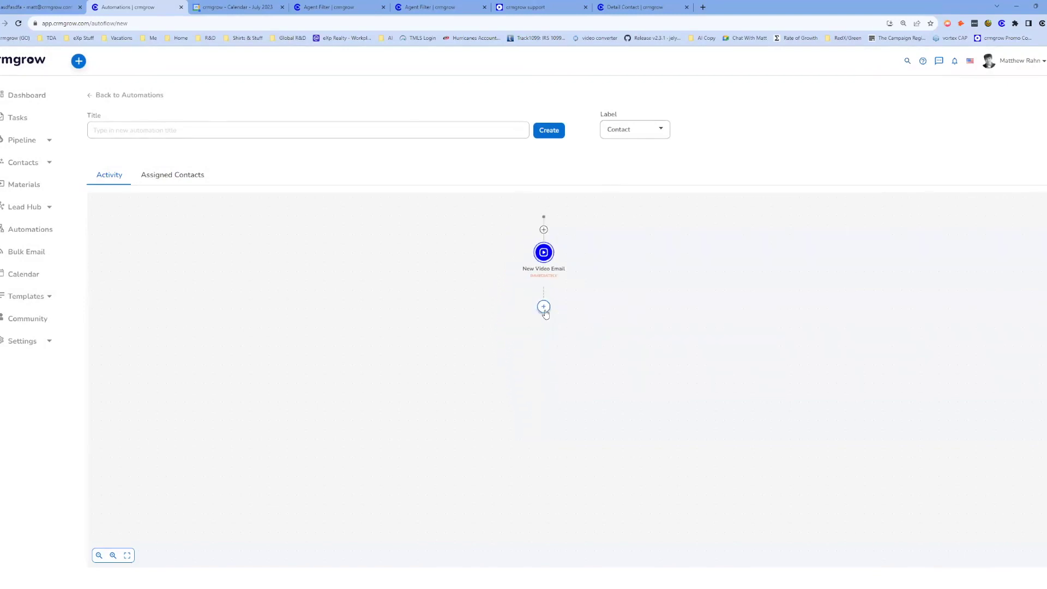
left_click(543, 308)
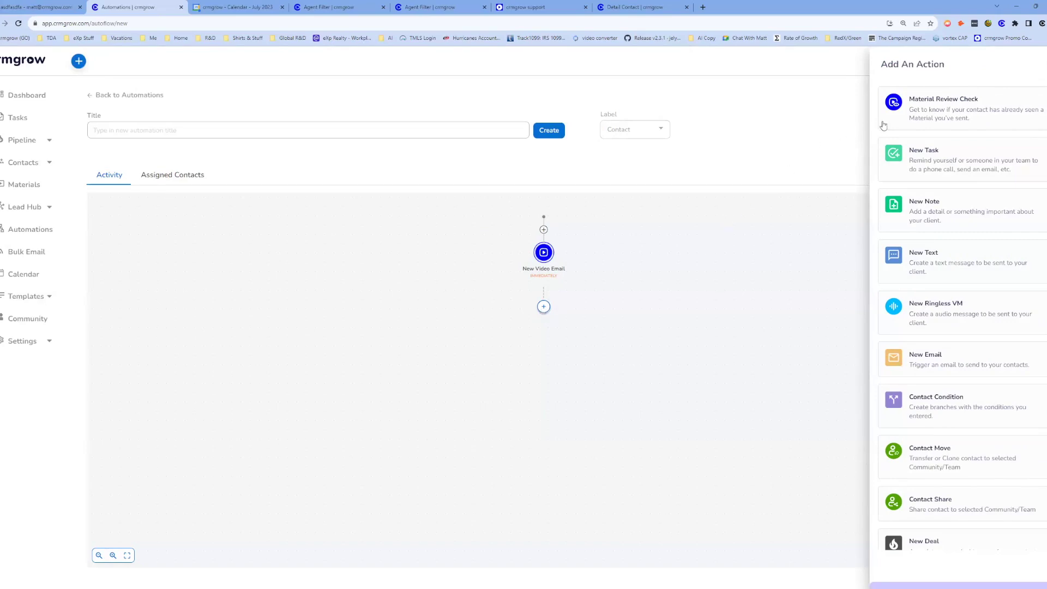
Add a Material Review Check after the video email with a 50% watched threshold.
left_click(963, 108)
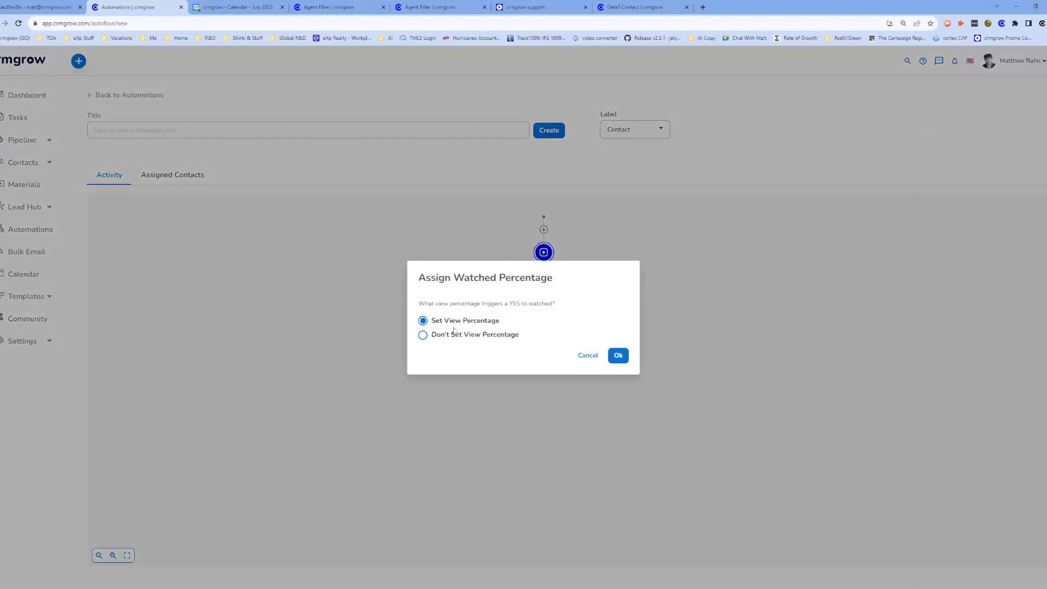
left_click(619, 358)
left_click_drag(435, 324, 409, 315)
type("50")
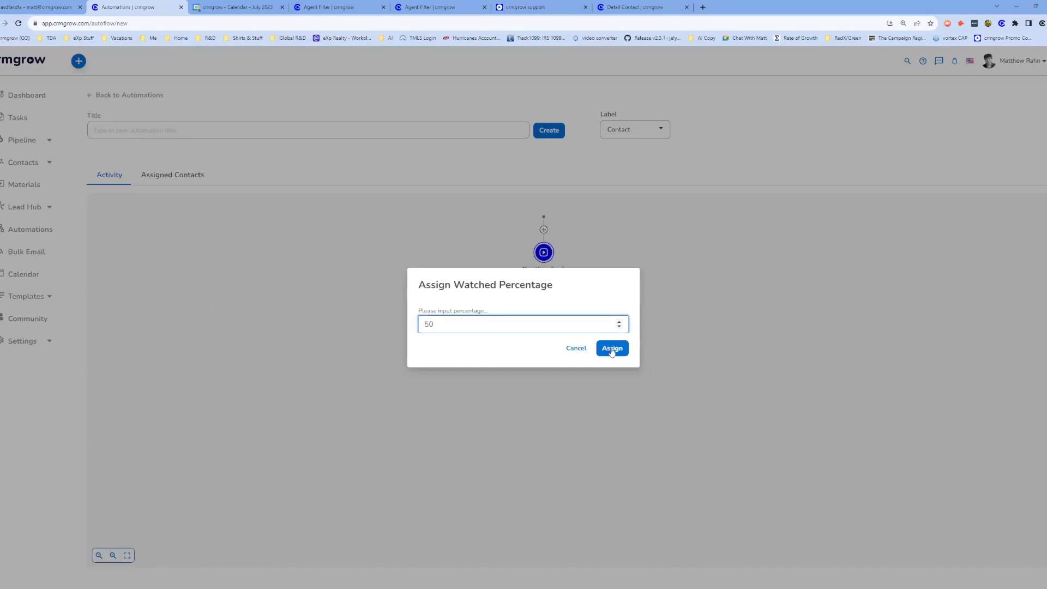
left_click(612, 349)
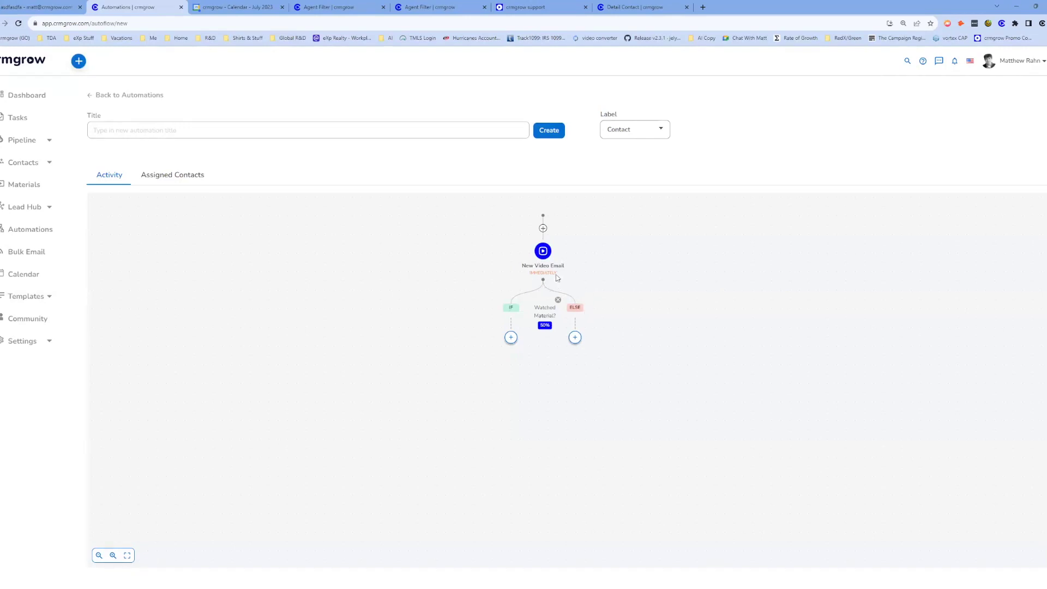
left_click_drag(582, 242, 561, 237)
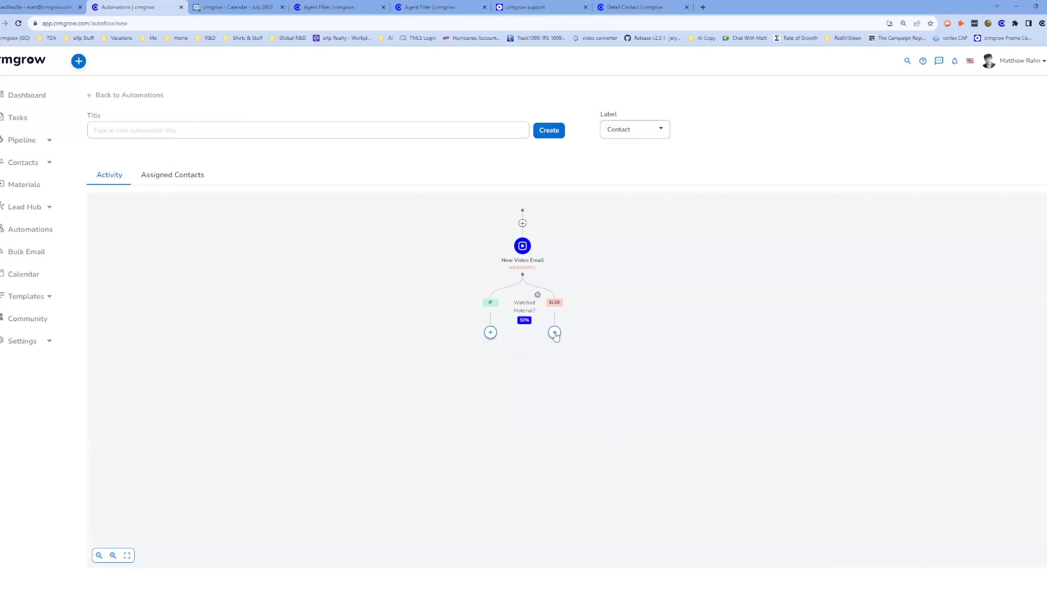
Add a New Text step to the ELSE branch, delayed 3 days, with message 'asdfasfsafasfs'.
left_click(555, 333)
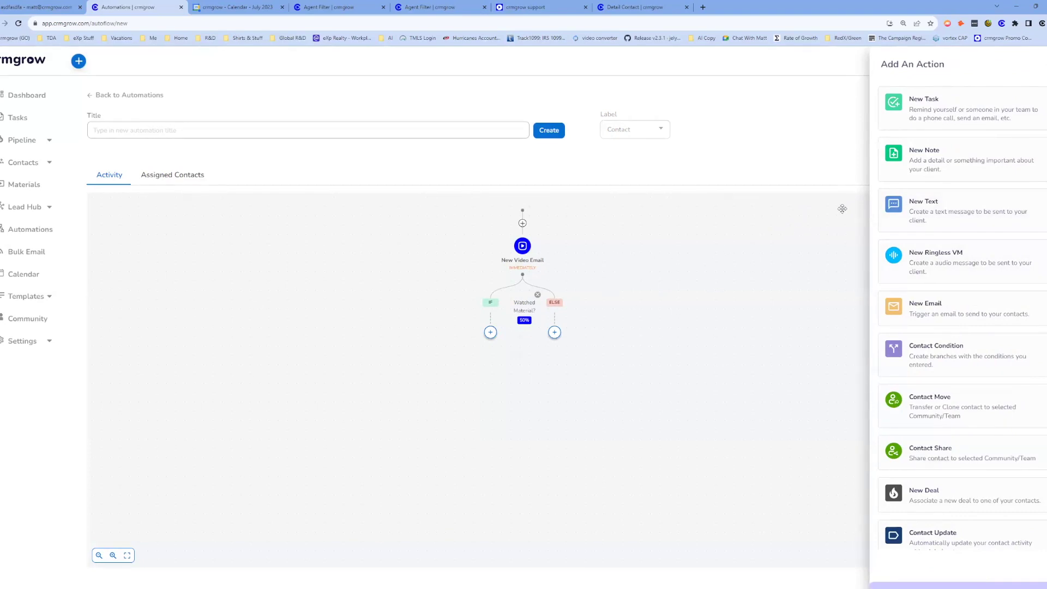
left_click(917, 213)
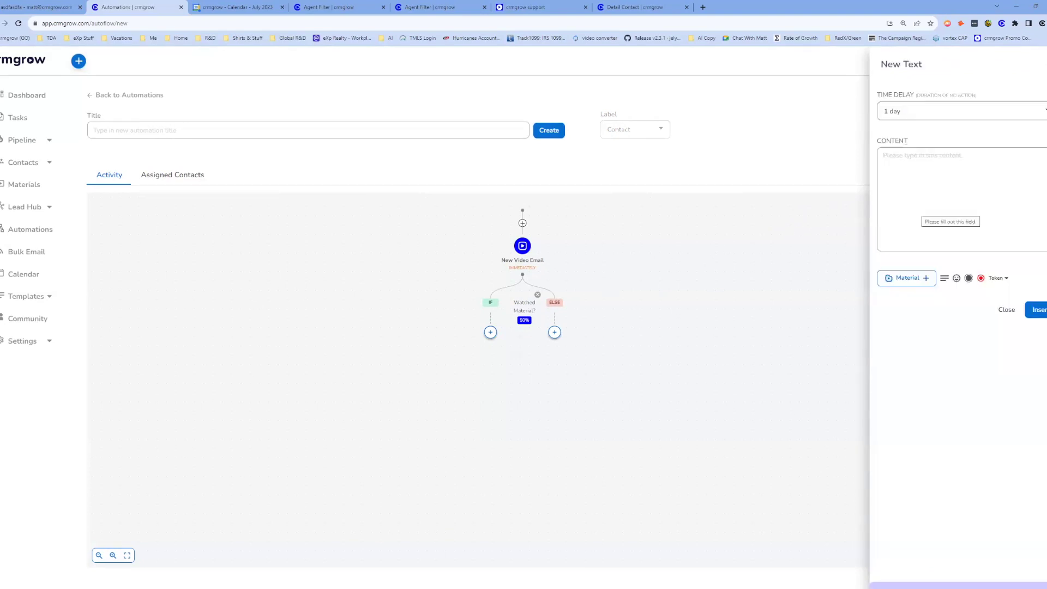
left_click(905, 111)
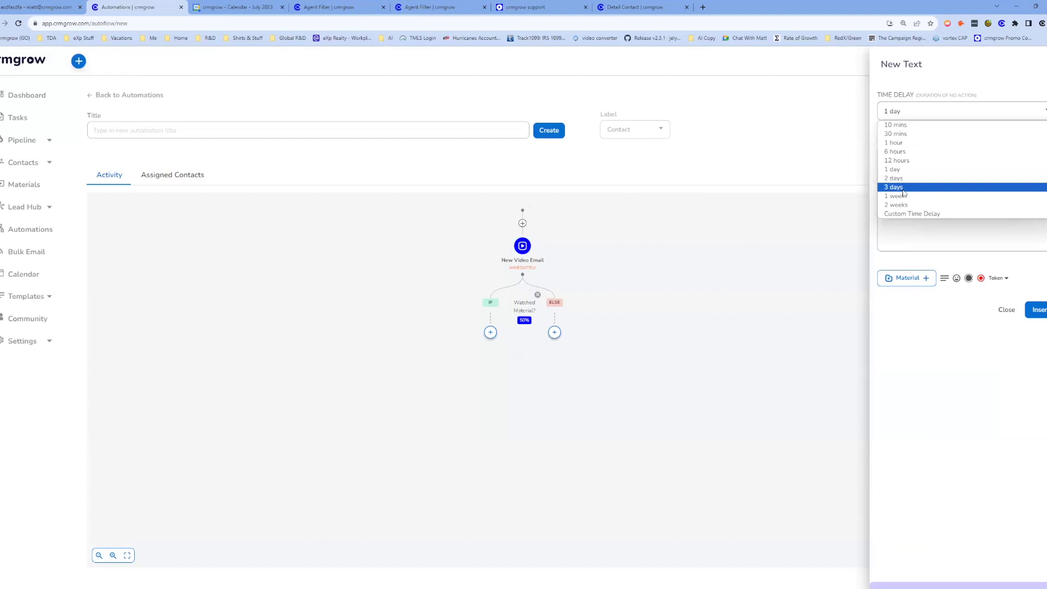
left_click(904, 189)
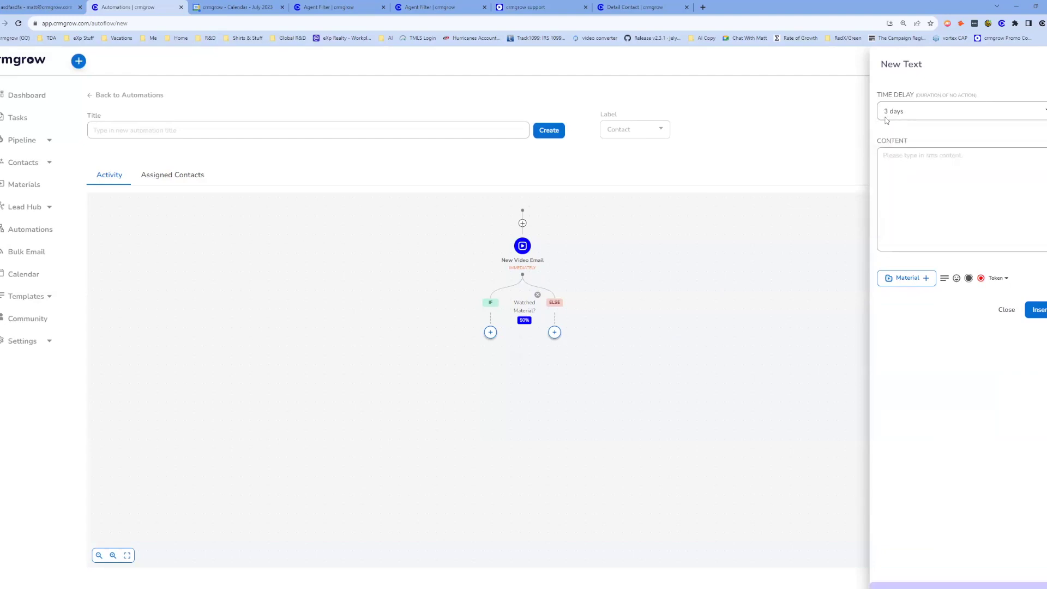
type("asdfasfsafasfs")
key("Return")
Attach the eXp Realty eXplained in 9 Minutes video to the text and add the step.
left_click(921, 281)
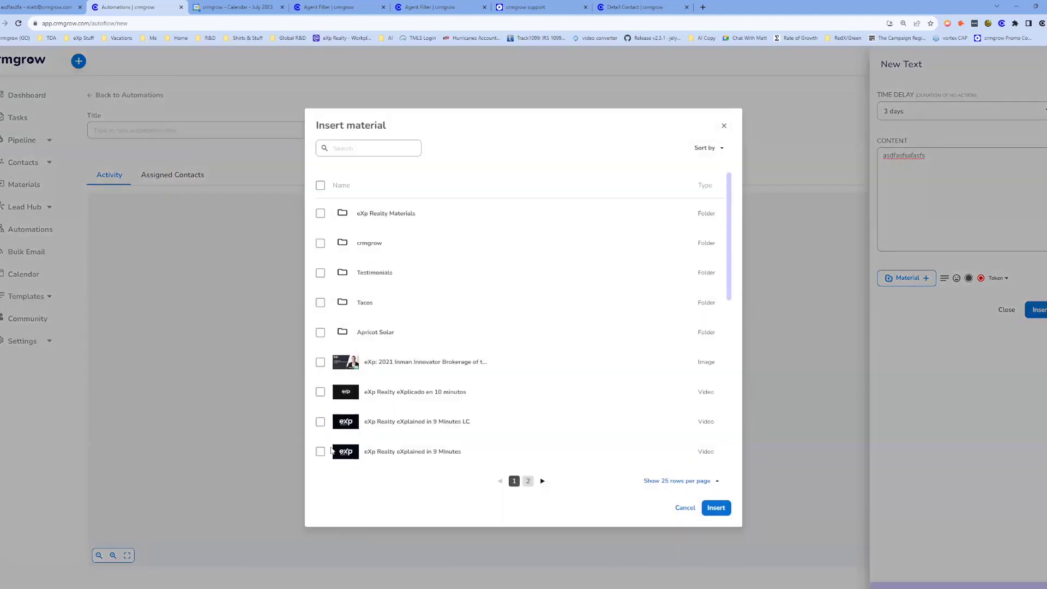
left_click(321, 452)
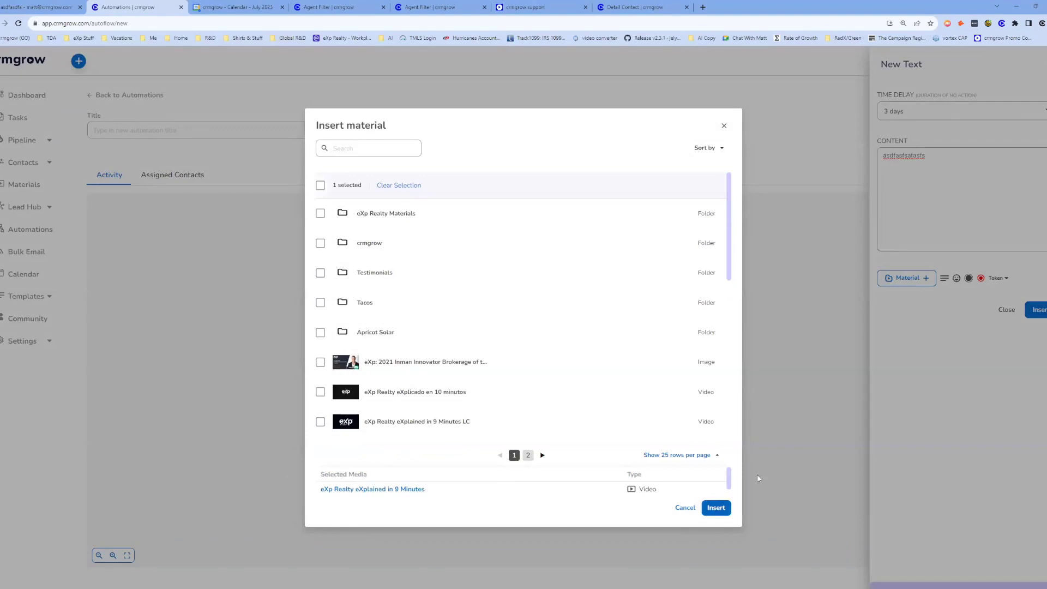
left_click(715, 508)
left_click(1039, 309)
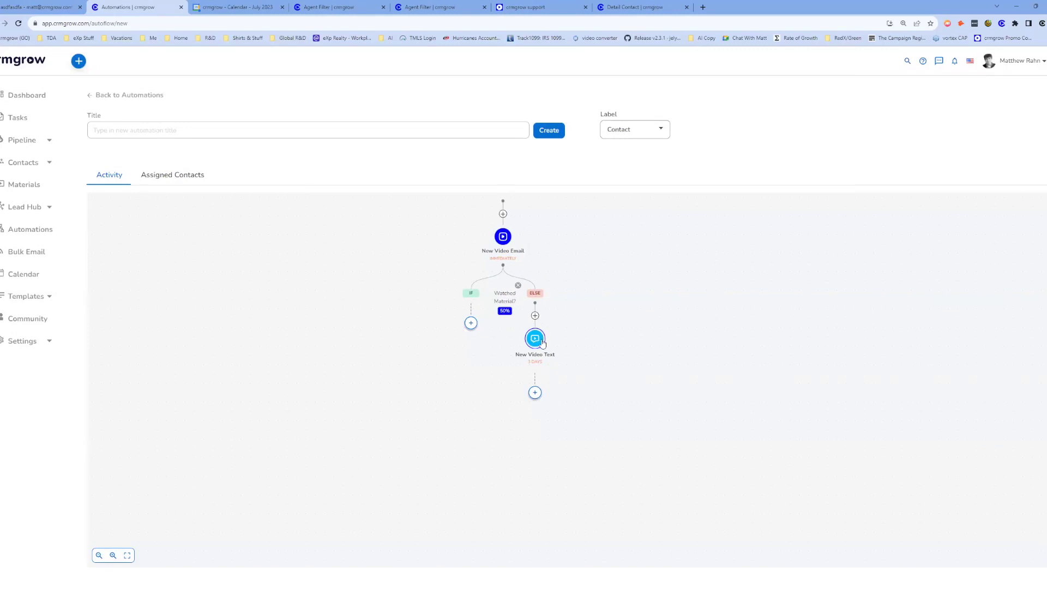
scroll(616, 351, "down", 1)
Add a Material Review Check below New Video Text with a 50% view threshold.
left_click(529, 368)
left_click(499, 286)
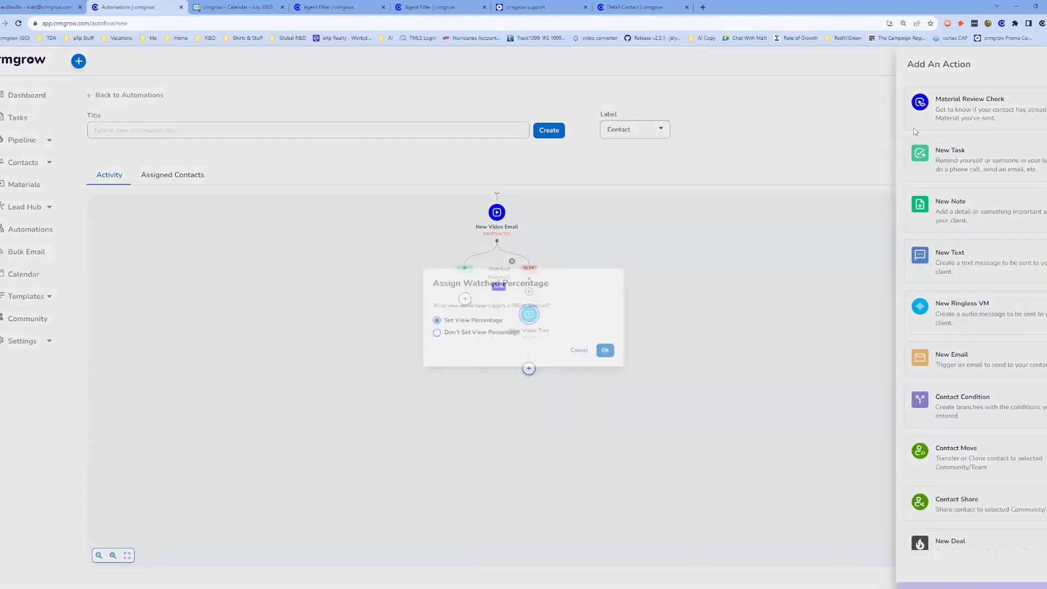
left_click(618, 355)
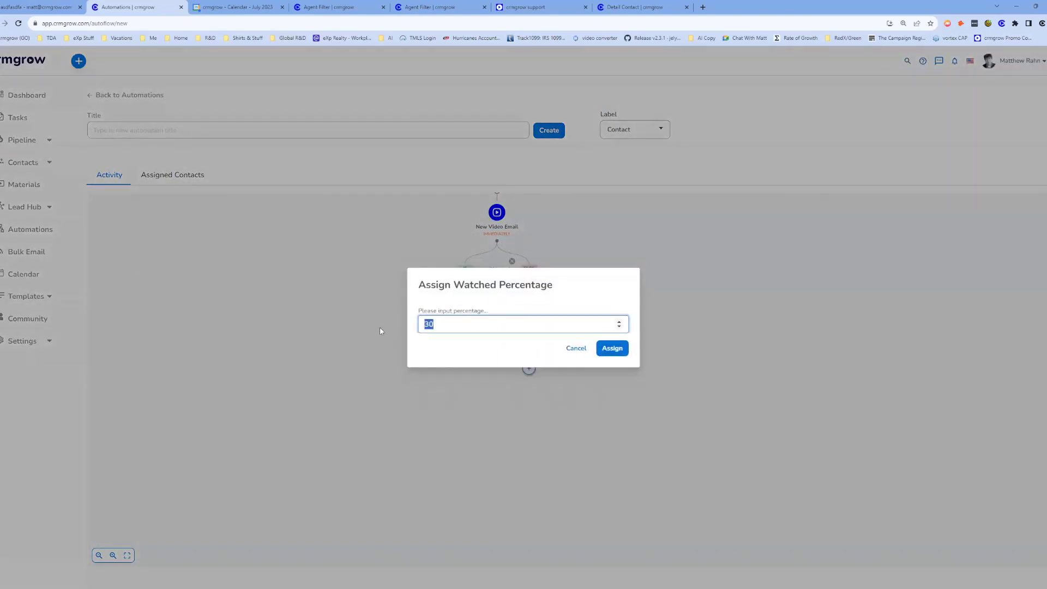
type("50")
left_click(624, 349)
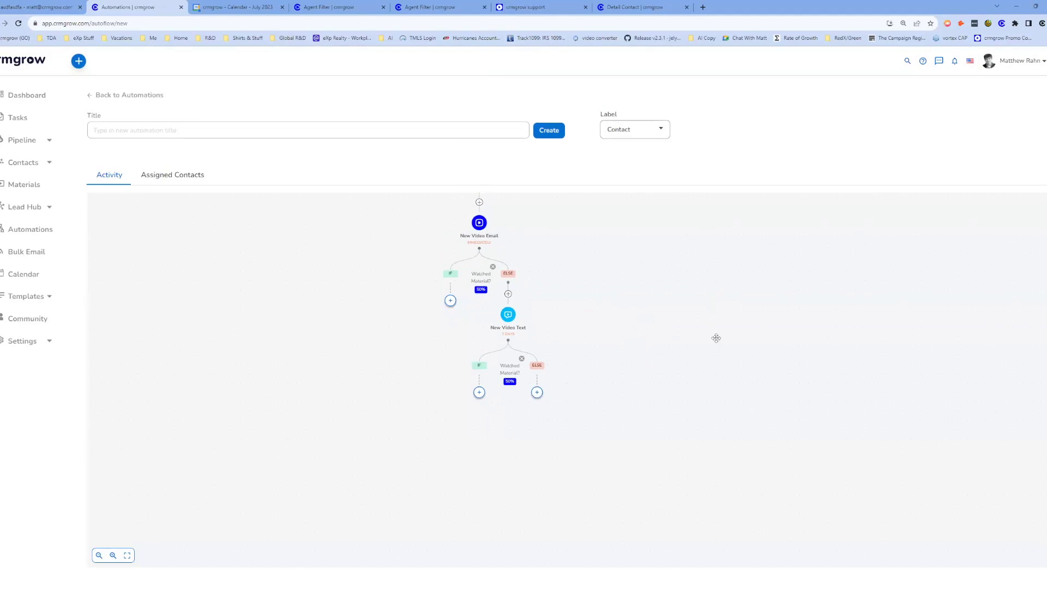
Add a New Task to the second check's ELSE branch after 3 days: 'Follow up, not taking action.'.
left_click(536, 393)
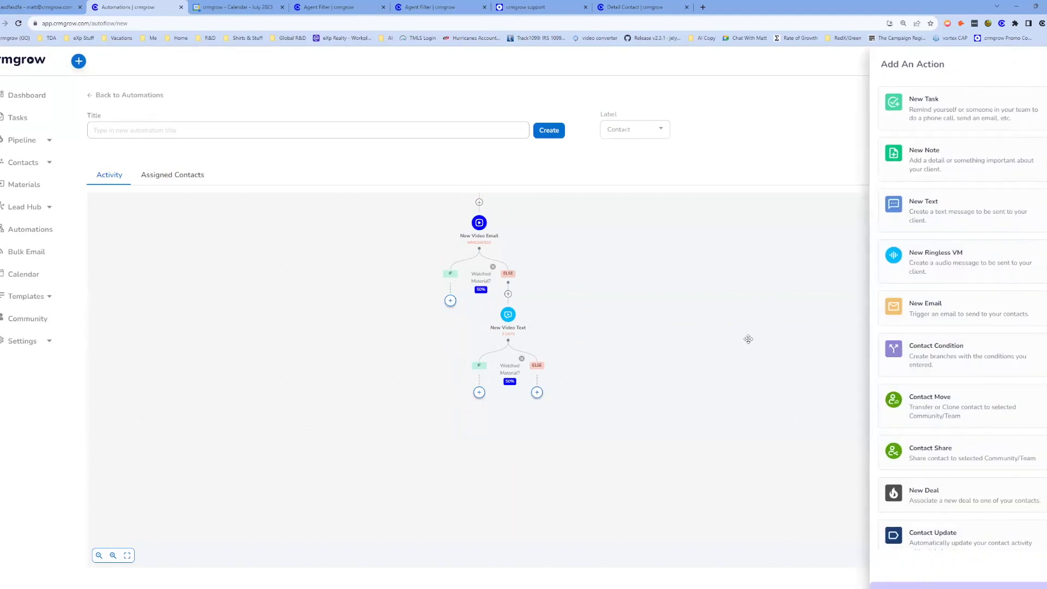
left_click(935, 260)
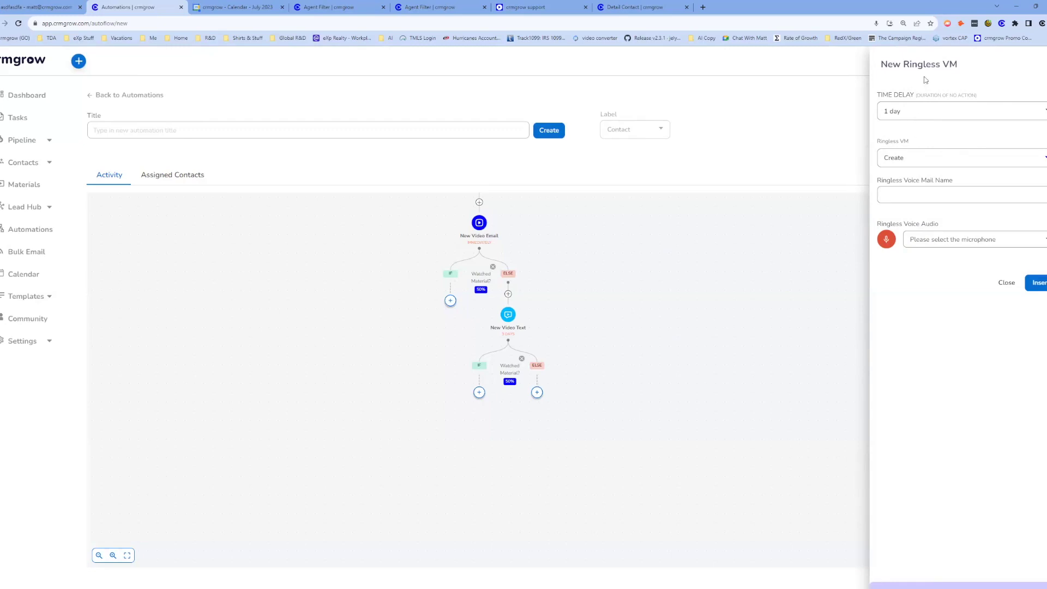
key("Escape")
left_click(537, 393)
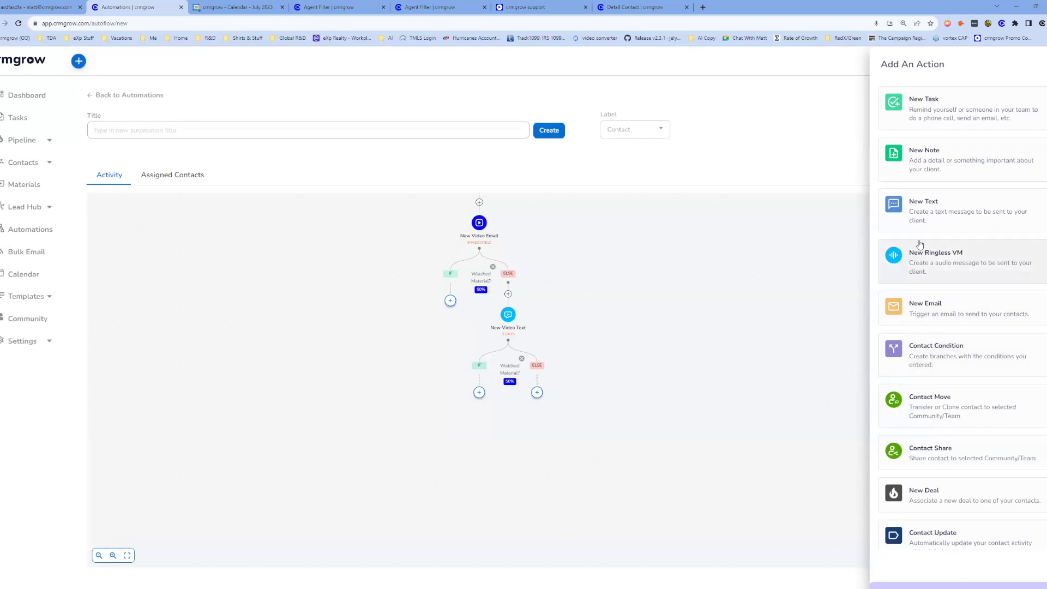
left_click(925, 109)
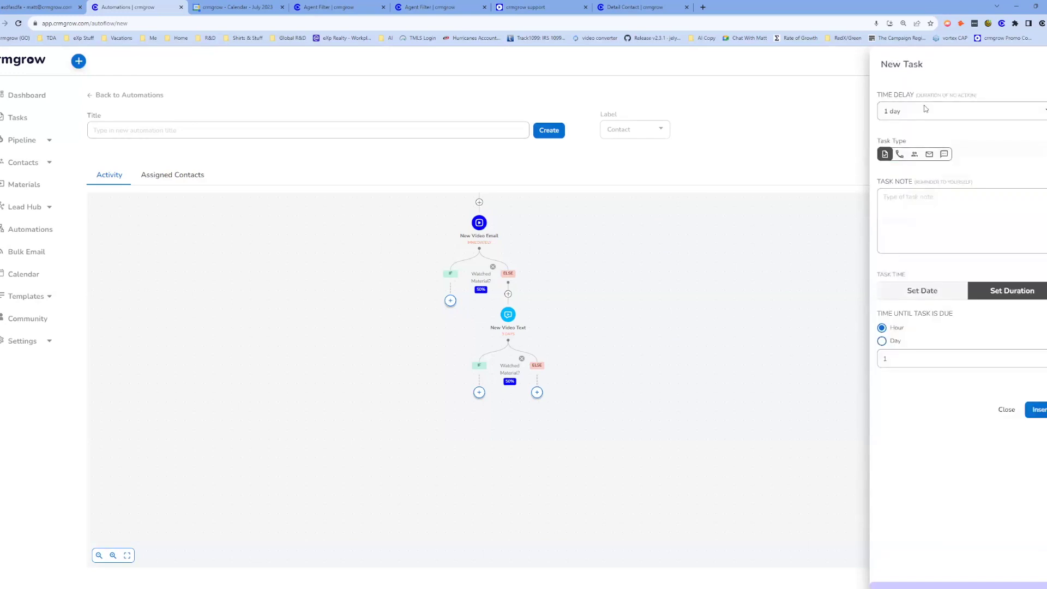
left_click(925, 112)
type("Follow up, not taking action")
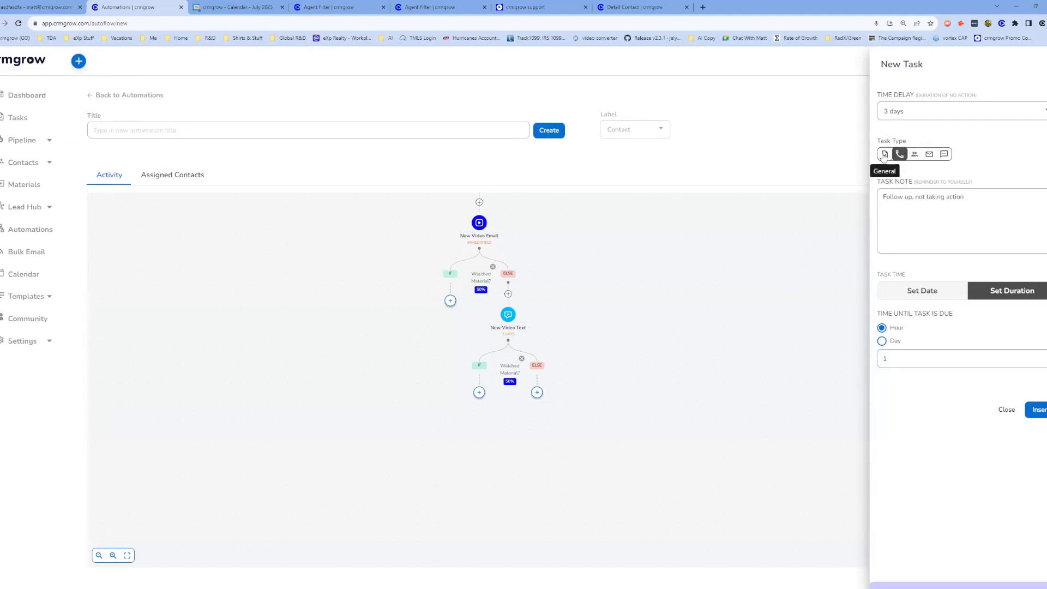
left_click(1039, 409)
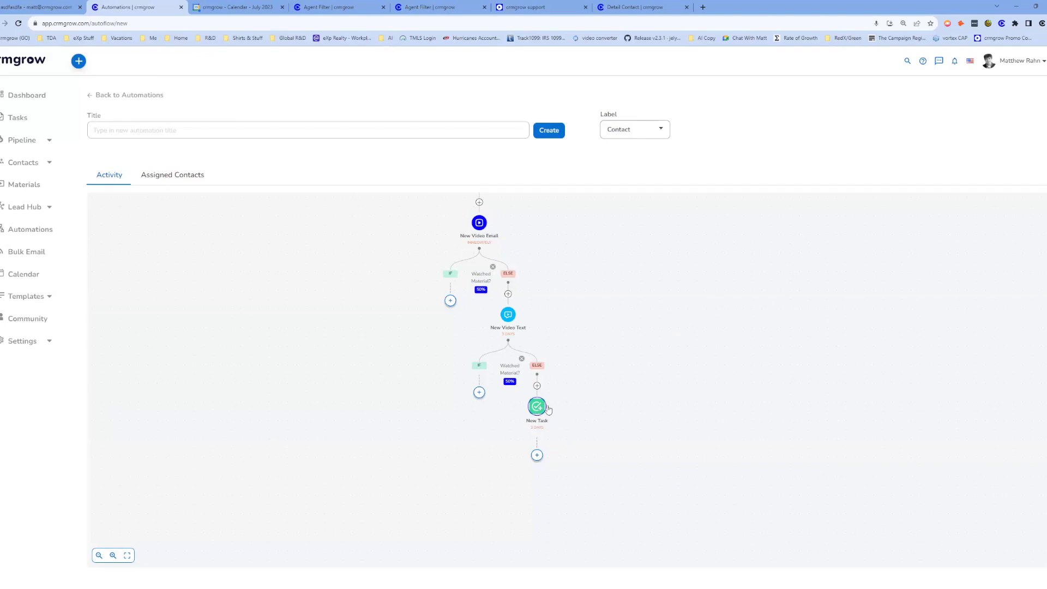
Dismiss the action choices under New Task and leave the untitled automation without saving.
left_click(536, 455)
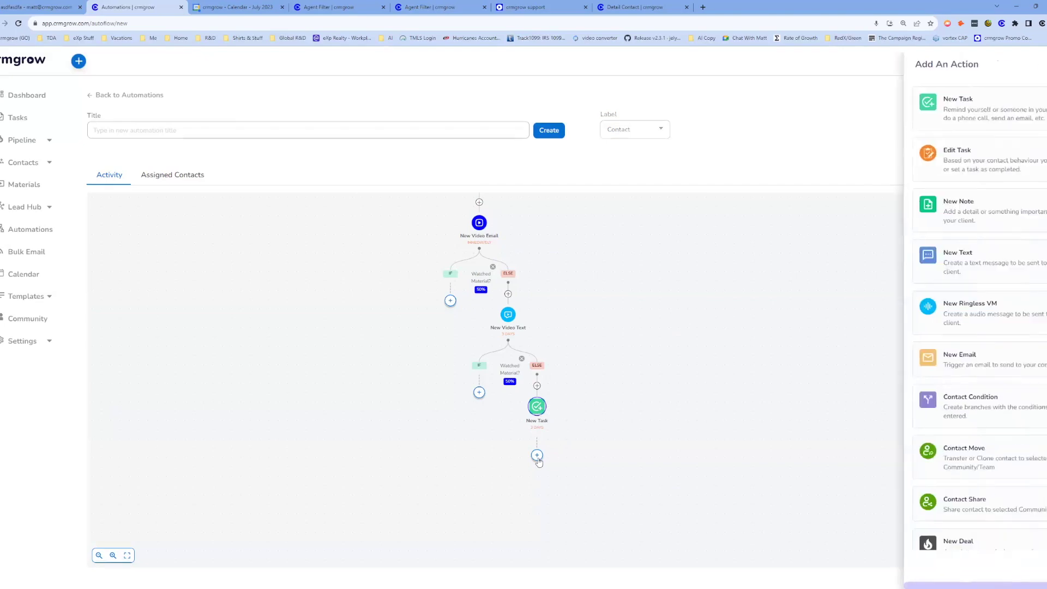
scroll(918, 474, "down", 3)
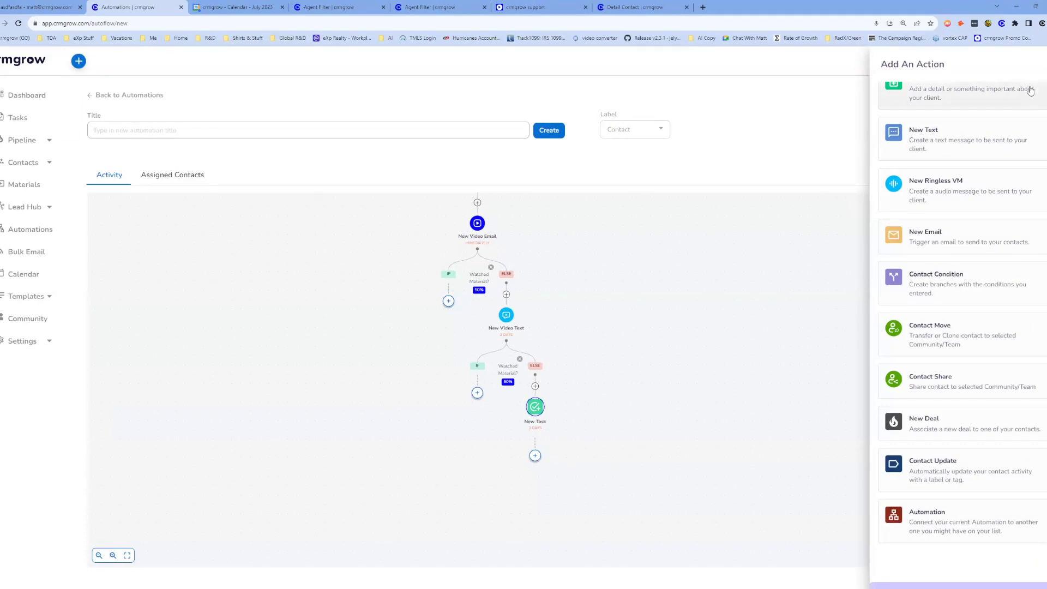
left_click(606, 283)
left_click_drag(606, 283, 696, 306)
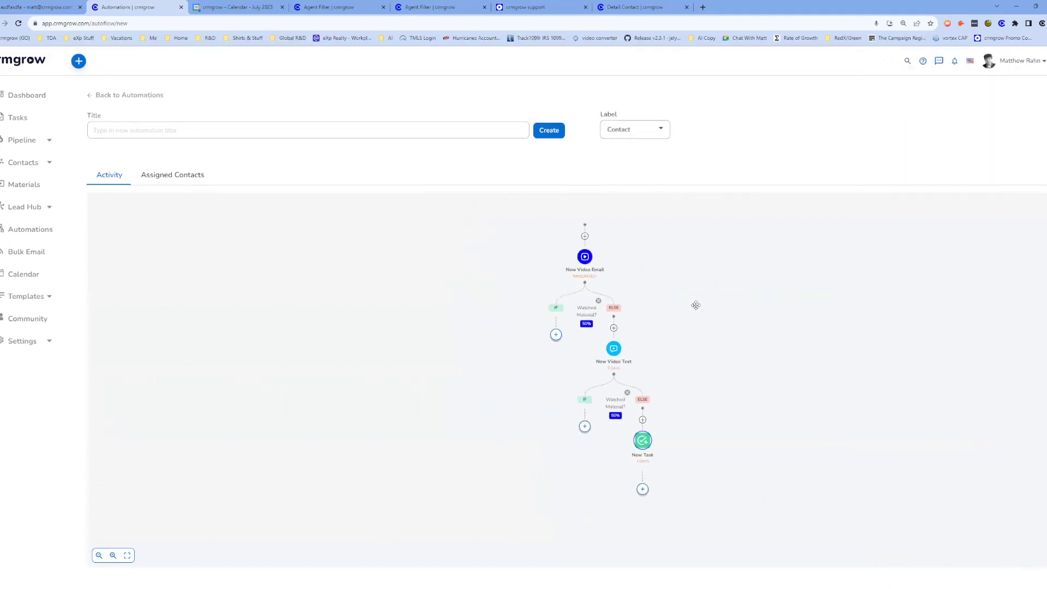
left_click(38, 230)
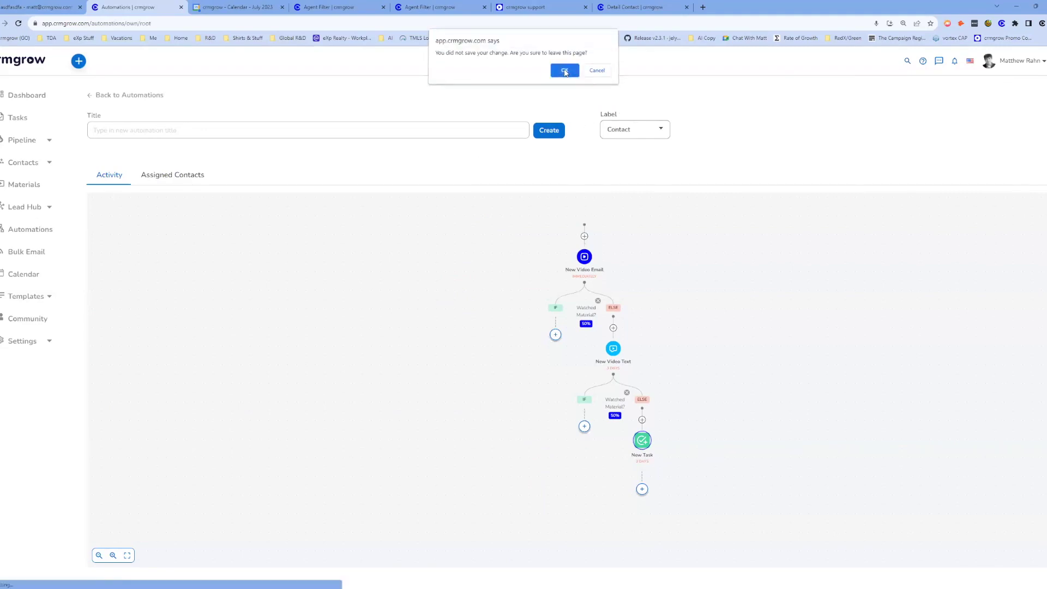
left_click(564, 71)
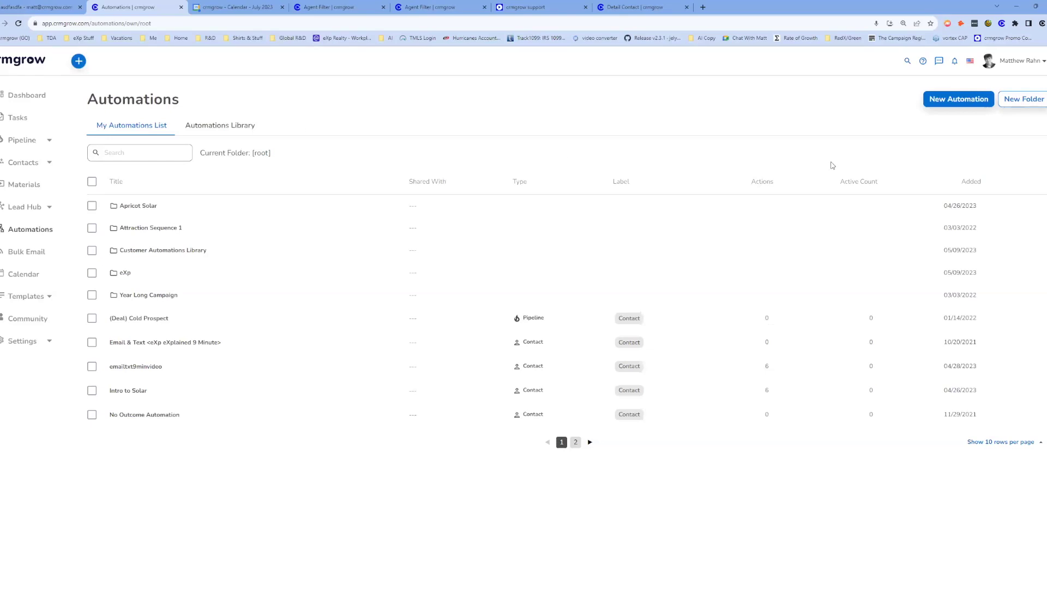
Create a new blank automation and move its Start point higher on the canvas.
left_click(972, 100)
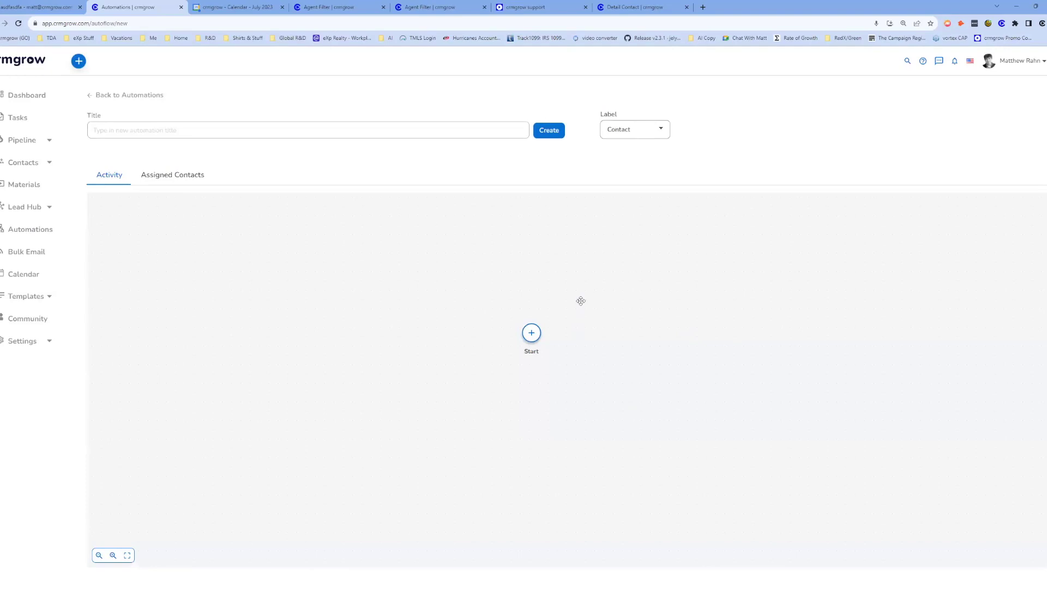
left_click_drag(552, 315, 551, 243)
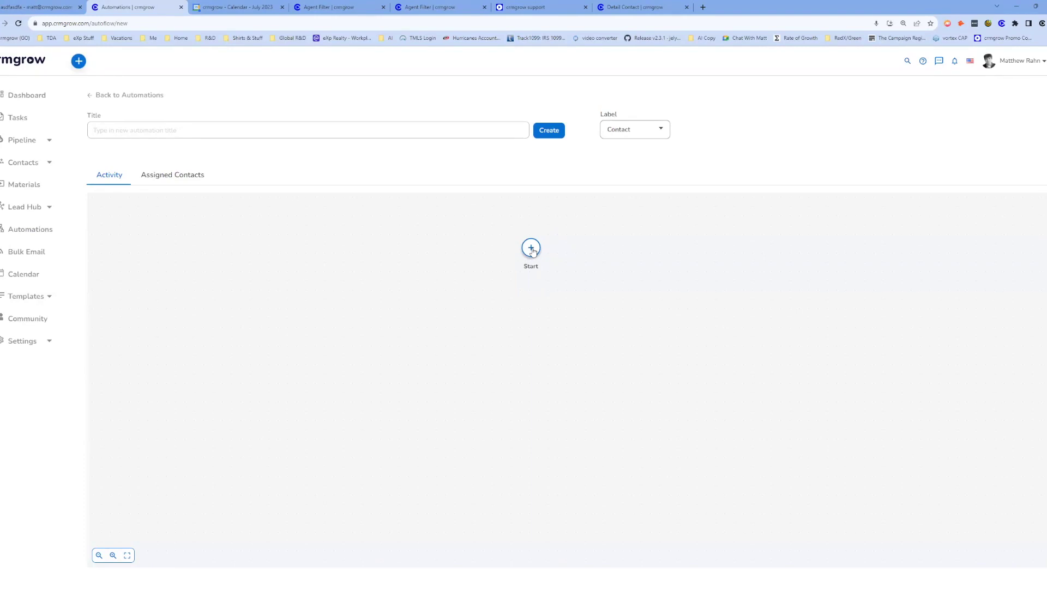
Make the first step an email with subject 'adsfasdf' and body 'afdasdfasd'.
left_click(531, 249)
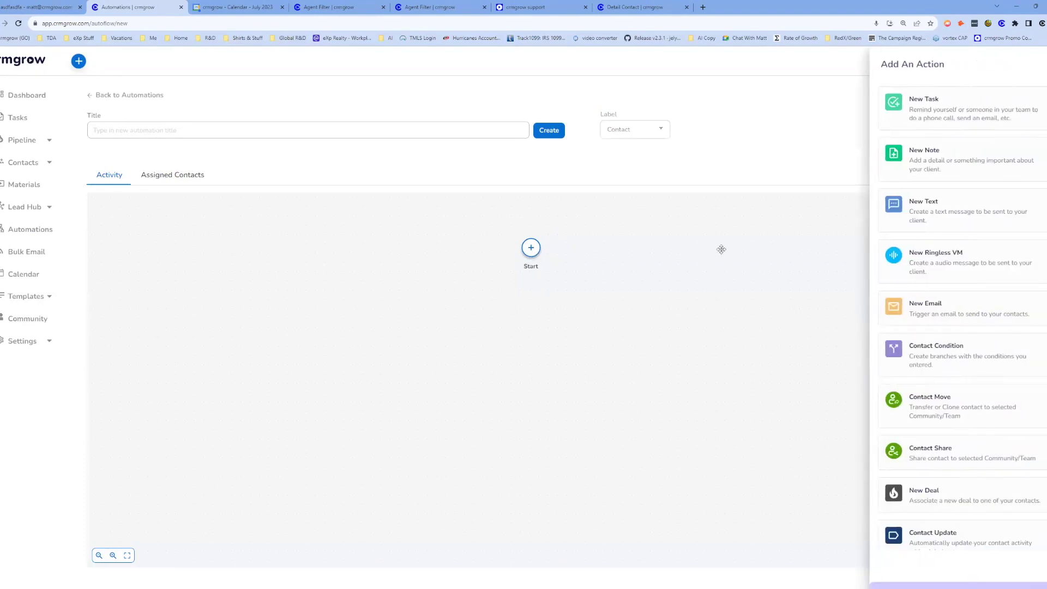
left_click(935, 308)
left_click(907, 155)
type("adsfasdf")
left_click(916, 262)
type("afdasdfasd")
Insert the eXp Realty eXplained in 9 Minutes video into the email and add the step.
left_click(908, 353)
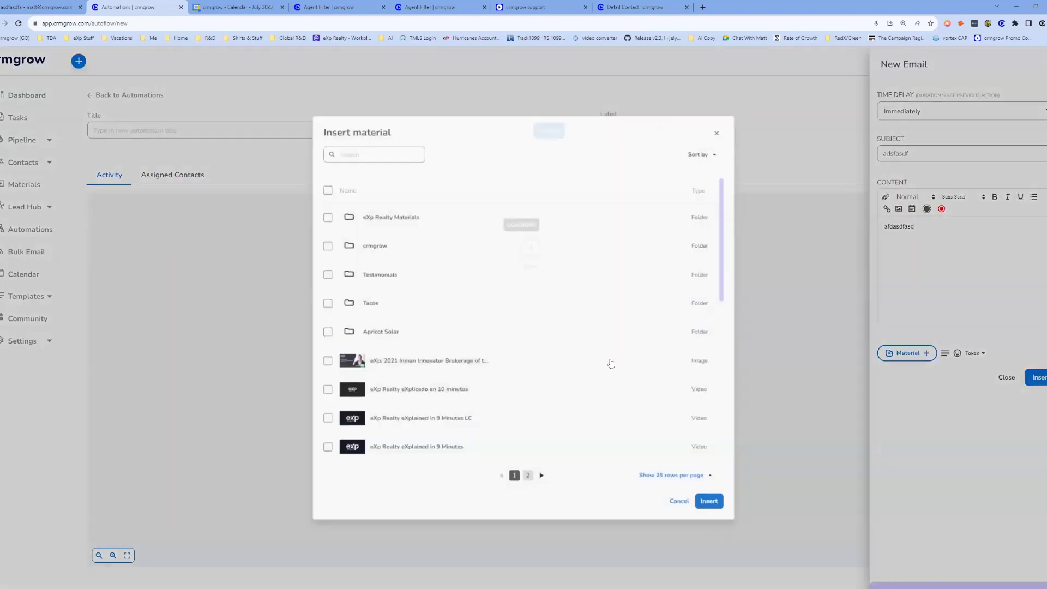
scroll(481, 390, "down", 5)
left_click(320, 367)
left_click(717, 508)
left_click(1037, 378)
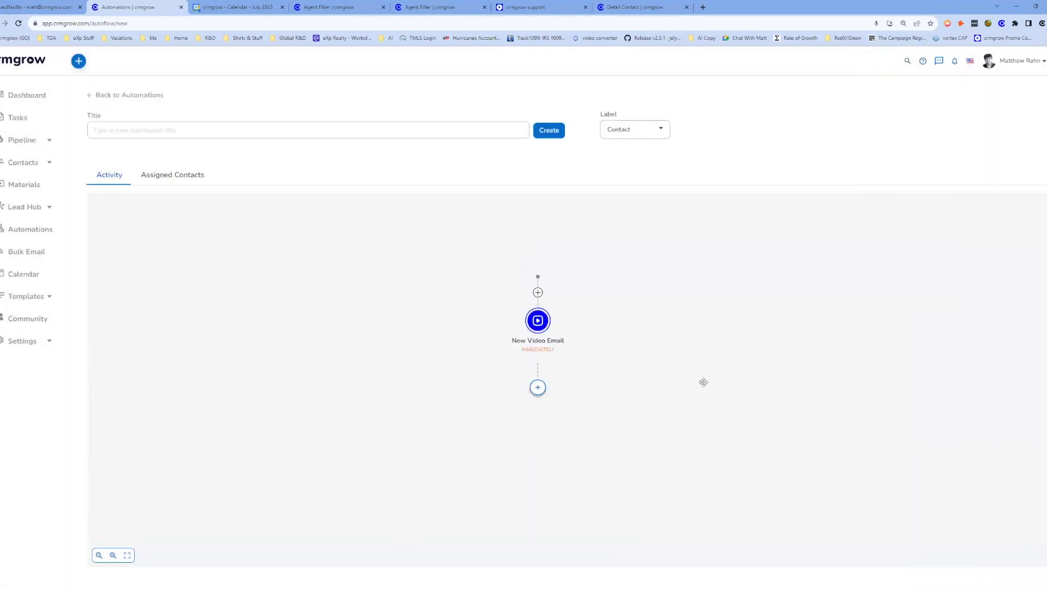
Add a Watched Material check with a 50% threshold after the video email.
left_click(532, 332)
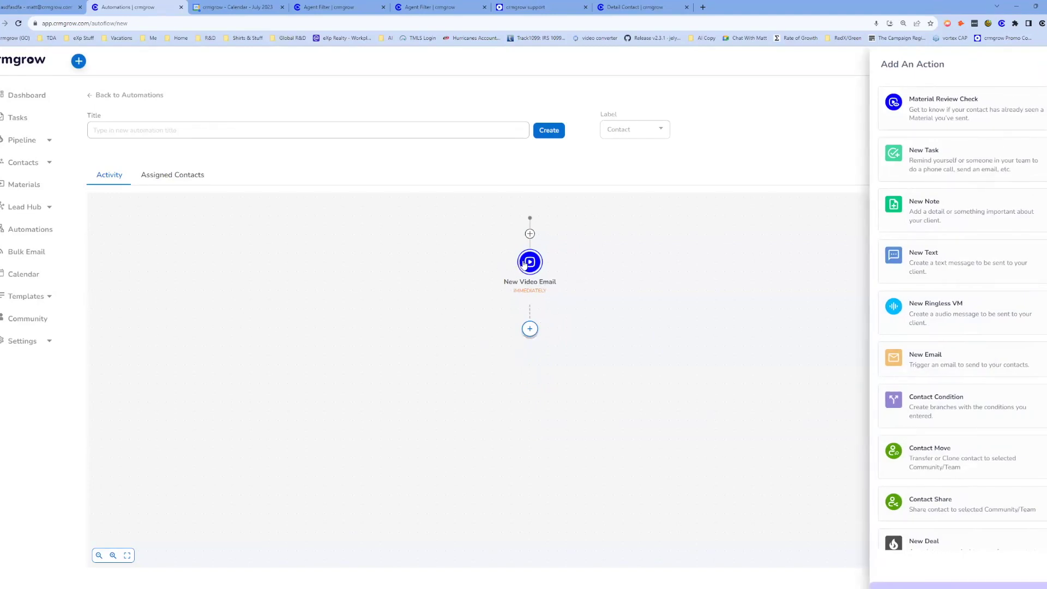
left_click(974, 111)
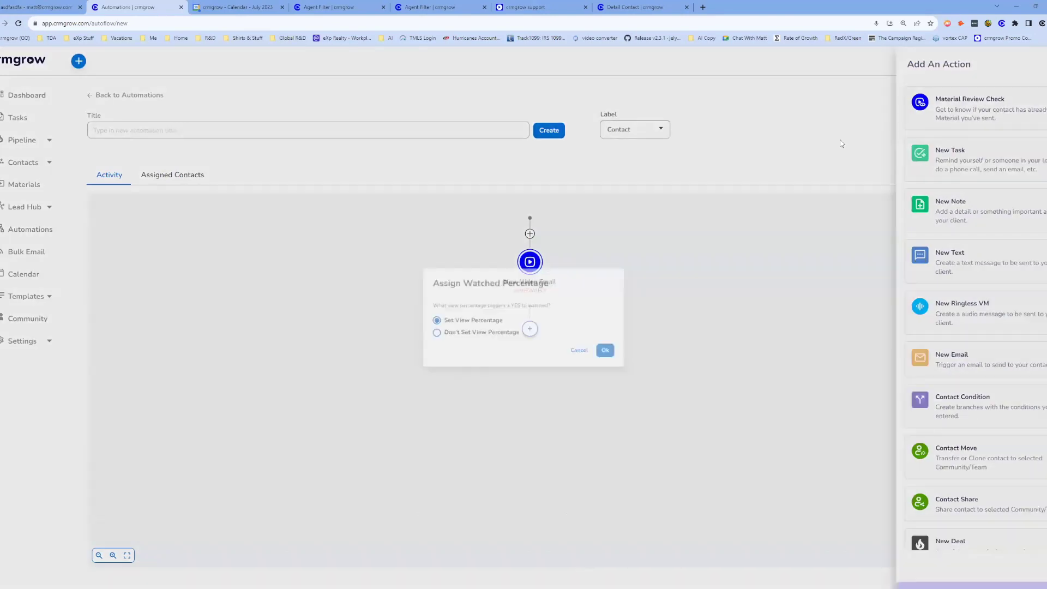
left_click(617, 355)
key("Tab")
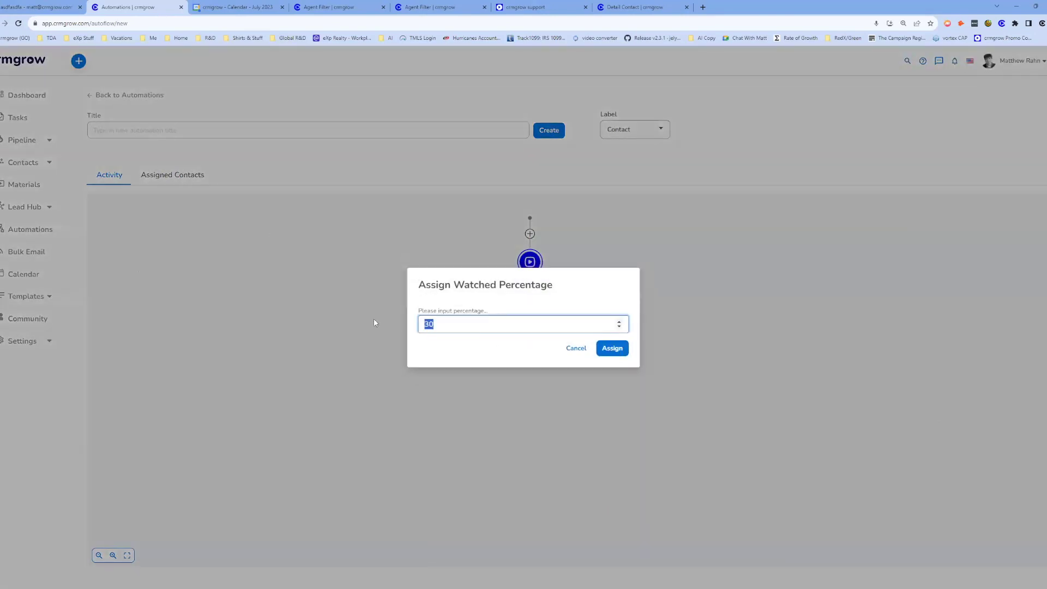
type("5")
left_click(621, 348)
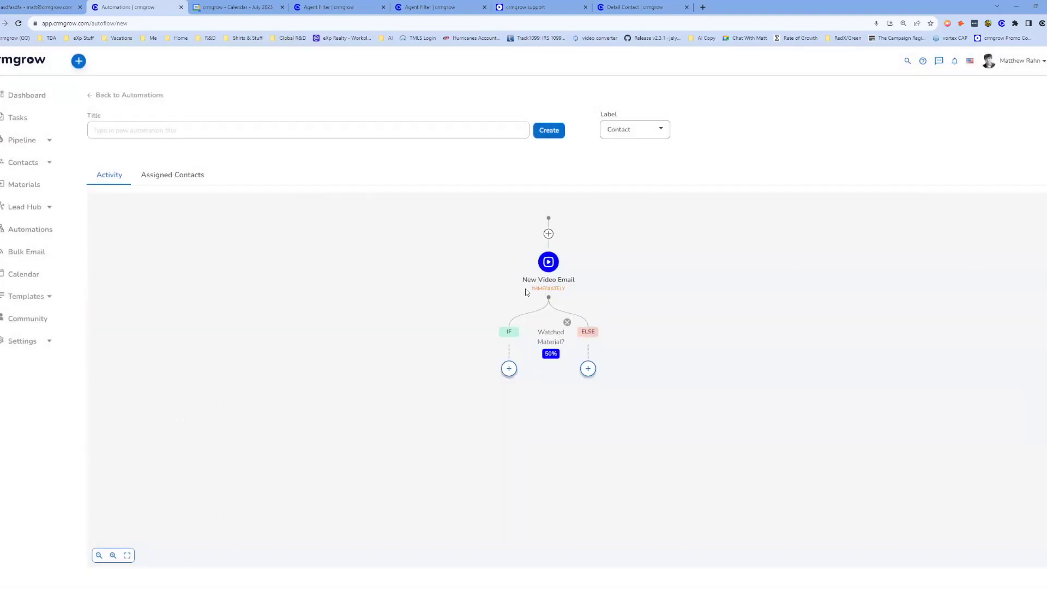
left_click_drag(664, 376, 626, 274)
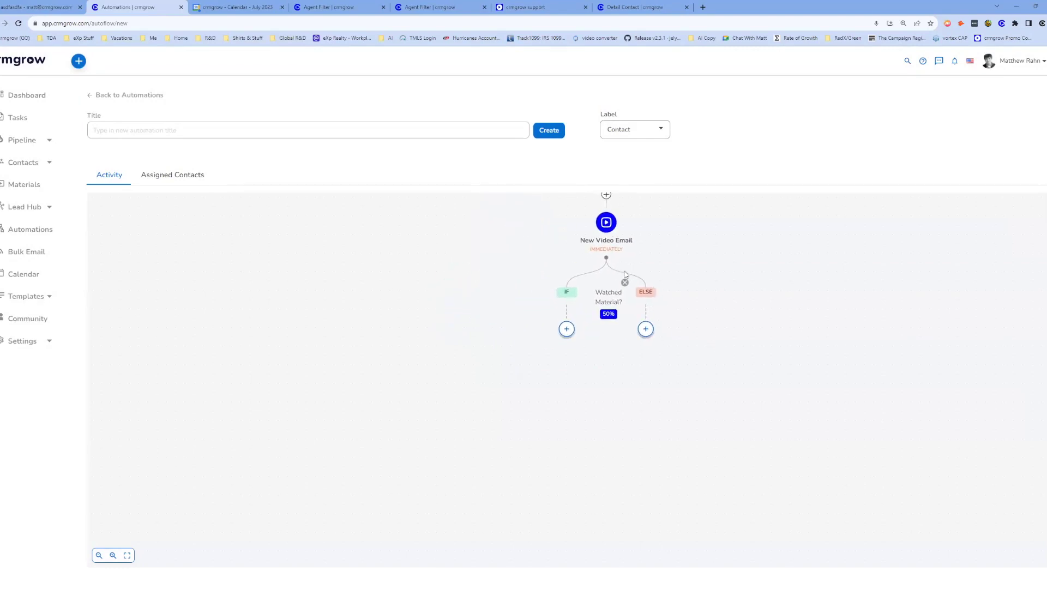
Add a Contact Condition under the IF branch on the Most Liked About eXp field.
left_click(565, 329)
scroll(920, 420, "down", 2)
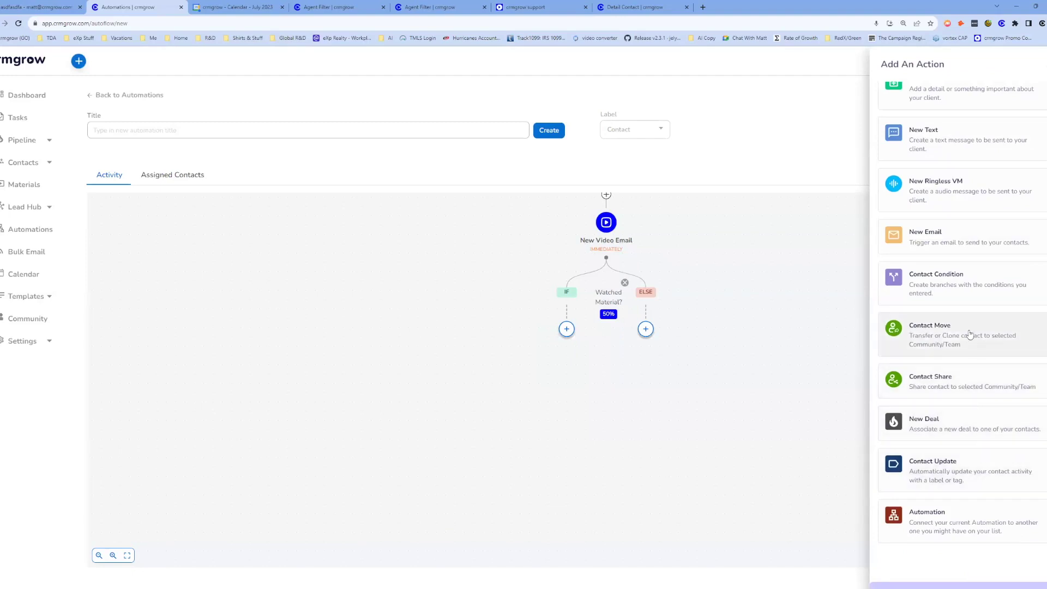
left_click(920, 284)
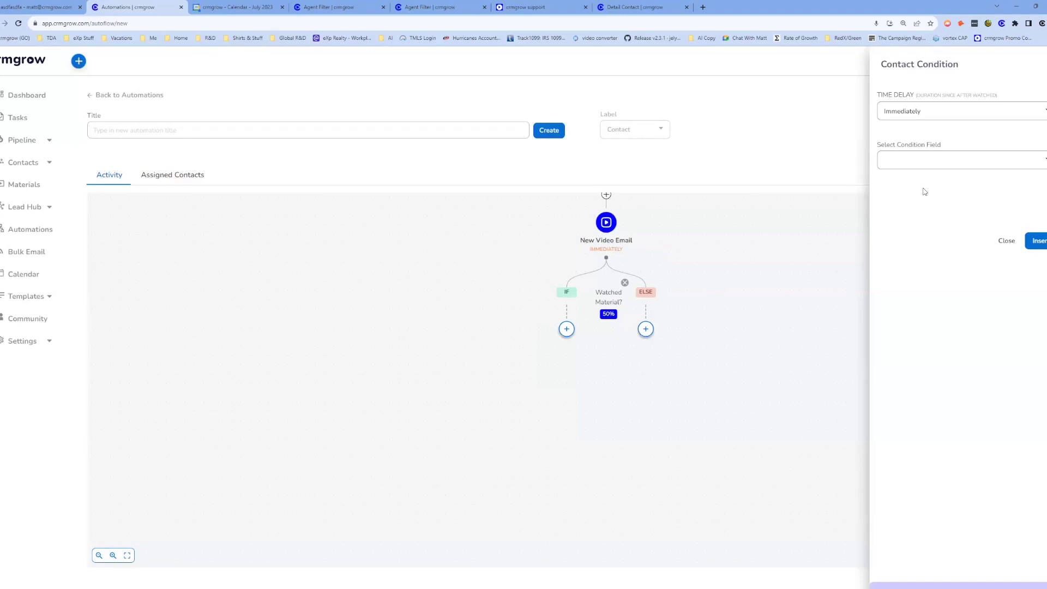
left_click(993, 158)
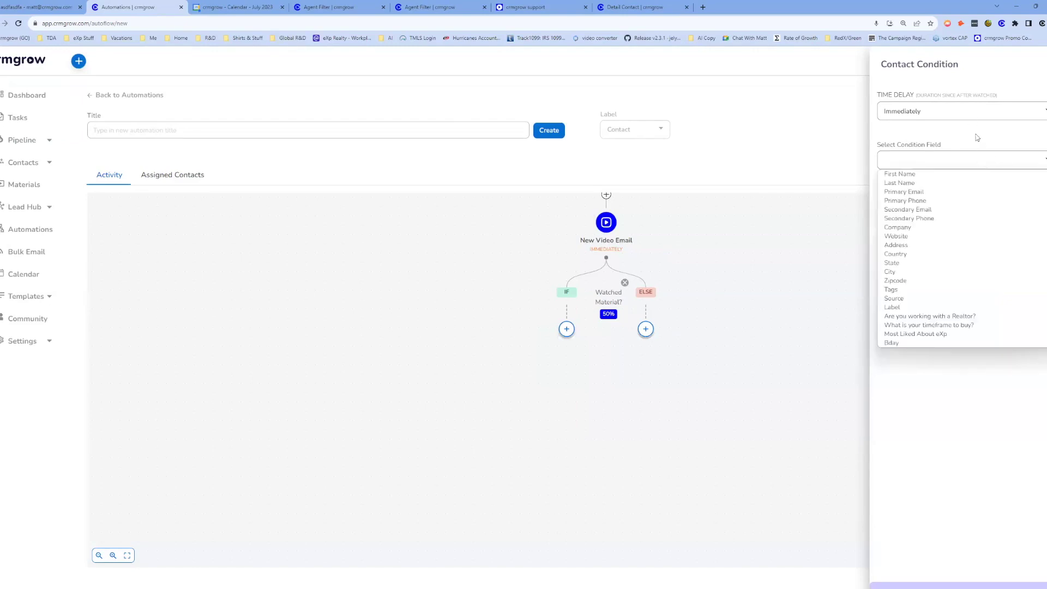
left_click(987, 155)
left_click(988, 159)
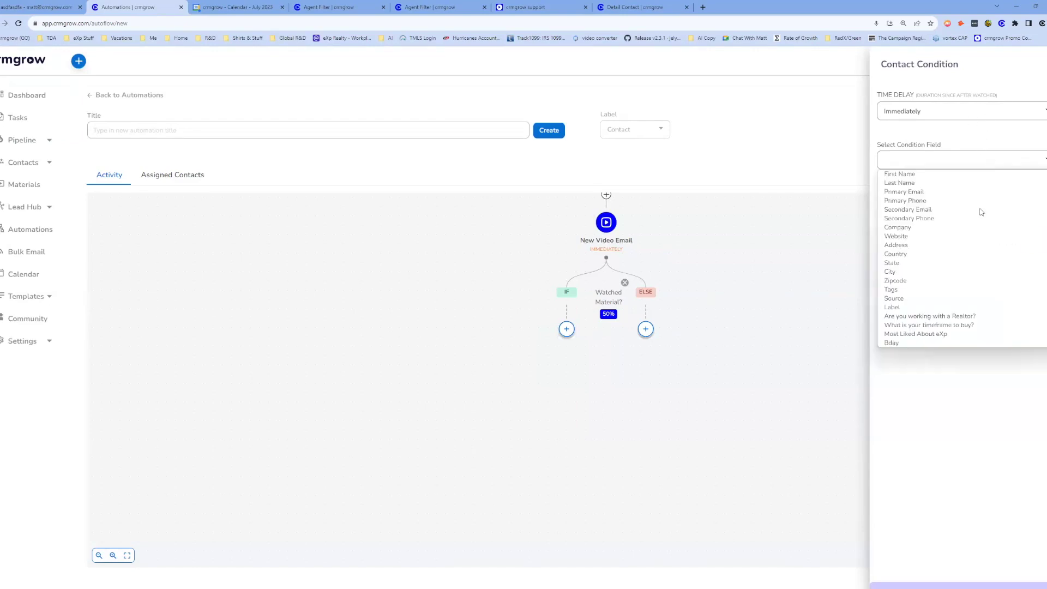
left_click(942, 334)
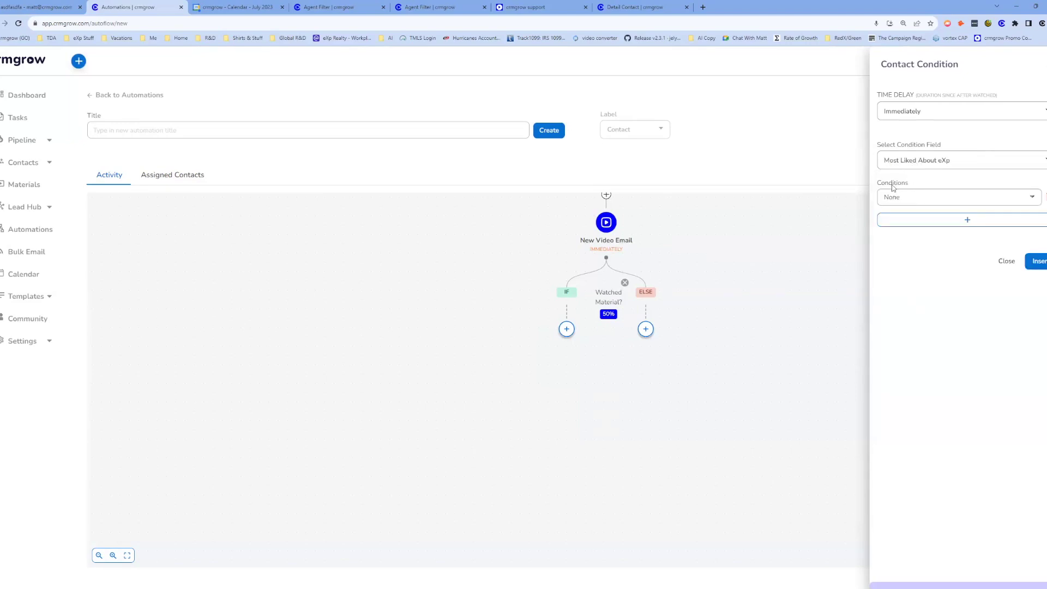
Add values eXp-World, Revenue-Share, Training-& Education, Stock-Equity, Compensation-Plan and Other, then insert the condition.
left_click(927, 198)
left_click(919, 220)
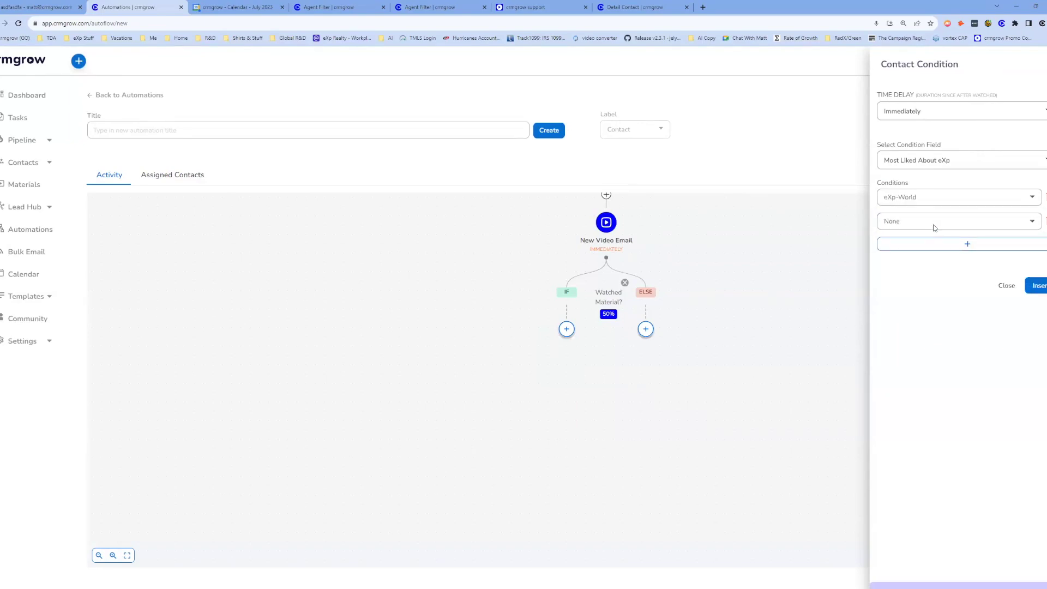
left_click(933, 224)
left_click(919, 253)
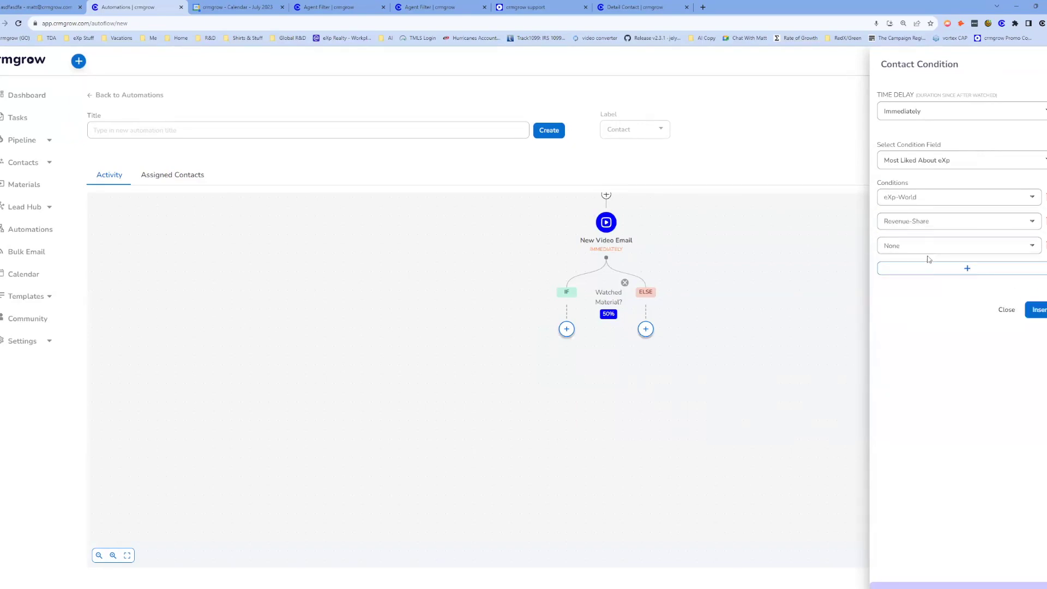
left_click(927, 252)
left_click(912, 286)
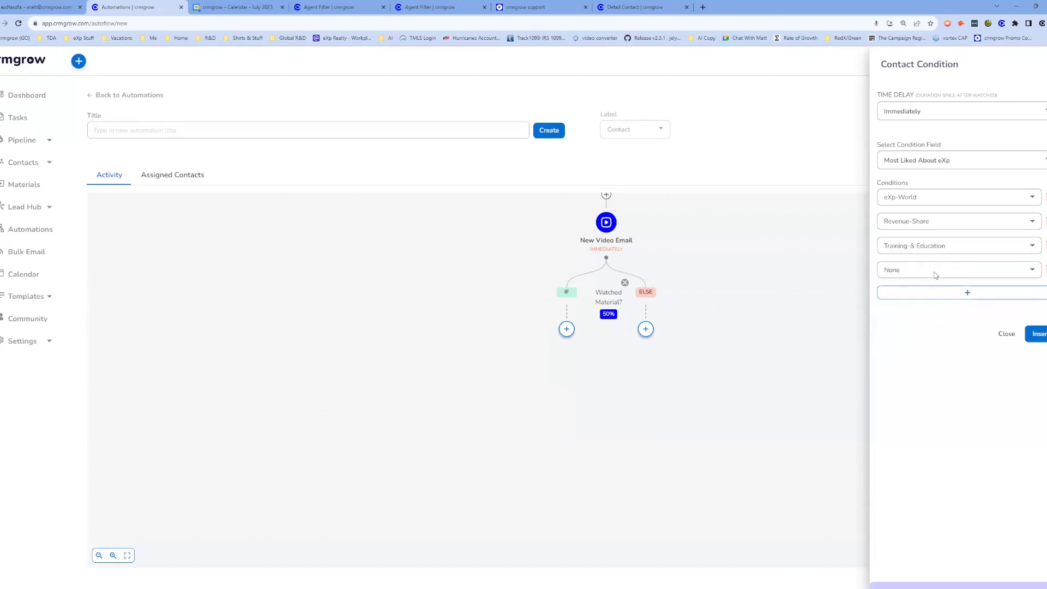
left_click(930, 269)
left_click(930, 319)
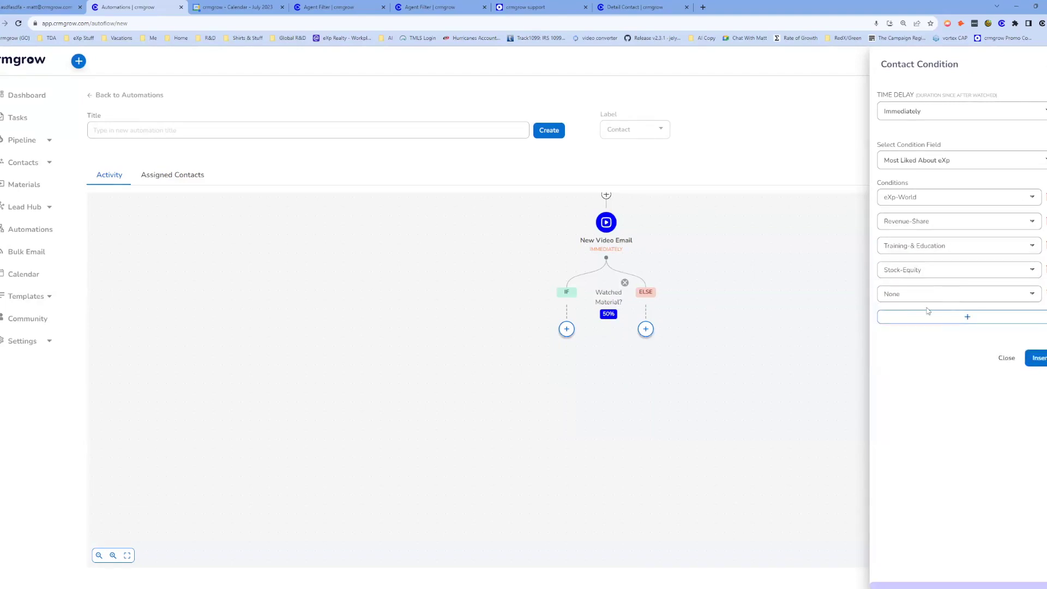
left_click(925, 297)
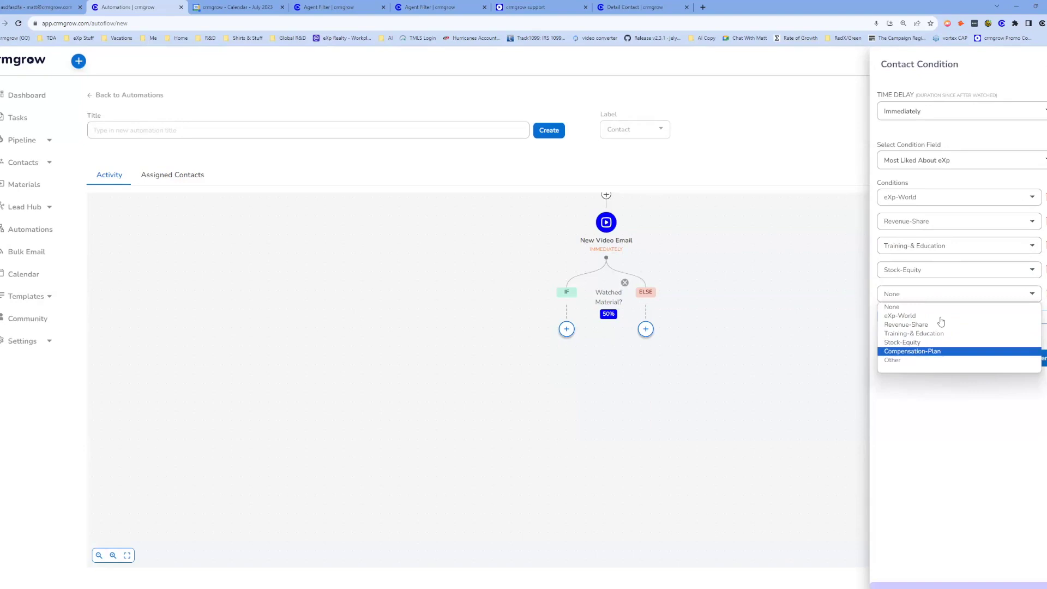
left_click(919, 351)
left_click(923, 317)
left_click(902, 385)
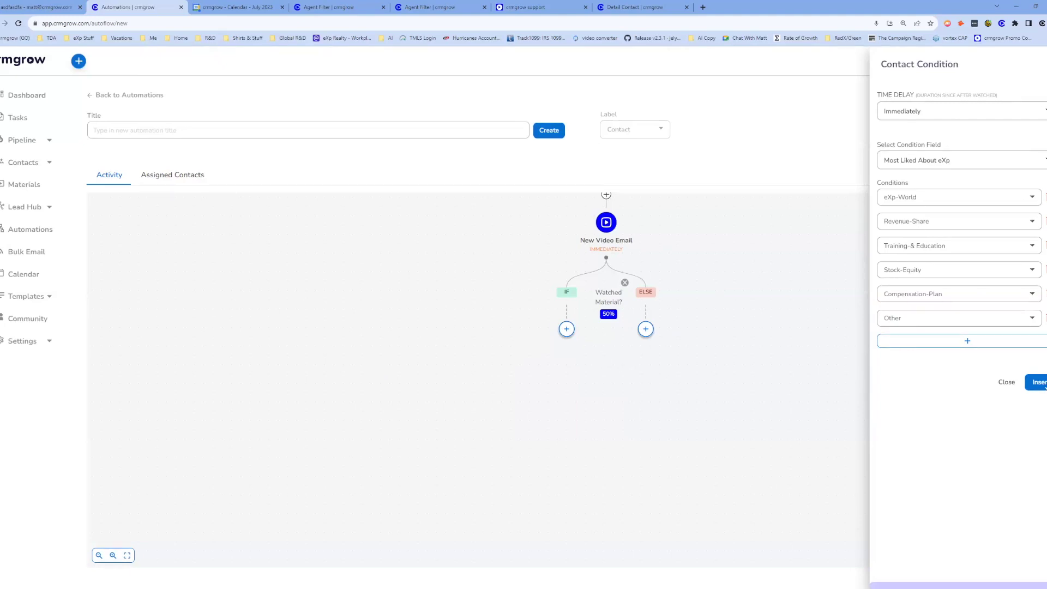
left_click(1039, 382)
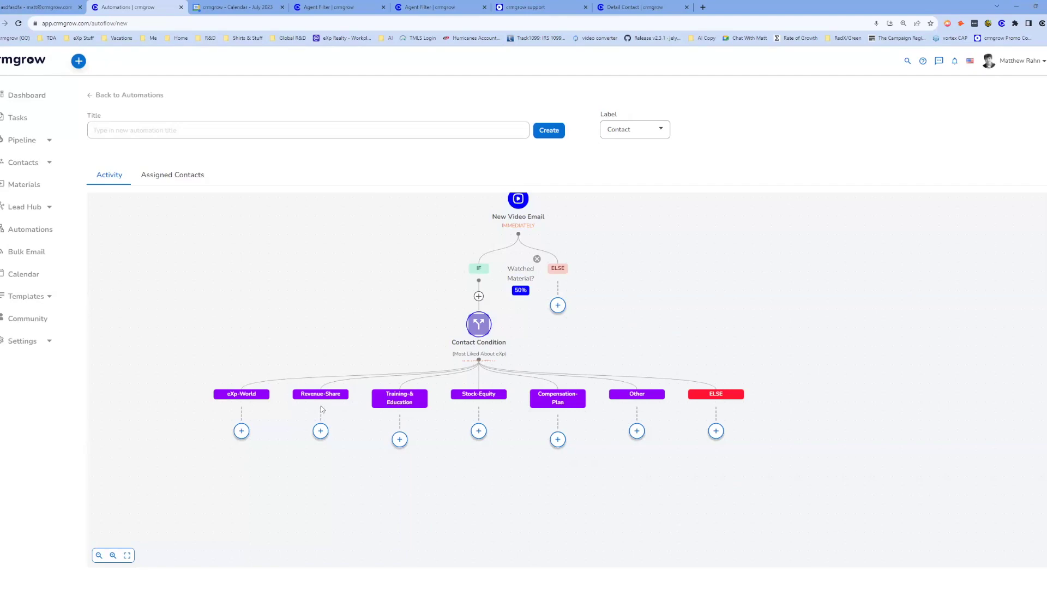
Add an Automation step running Solar Step 1 under the Revenue-Share branch.
left_click(321, 432)
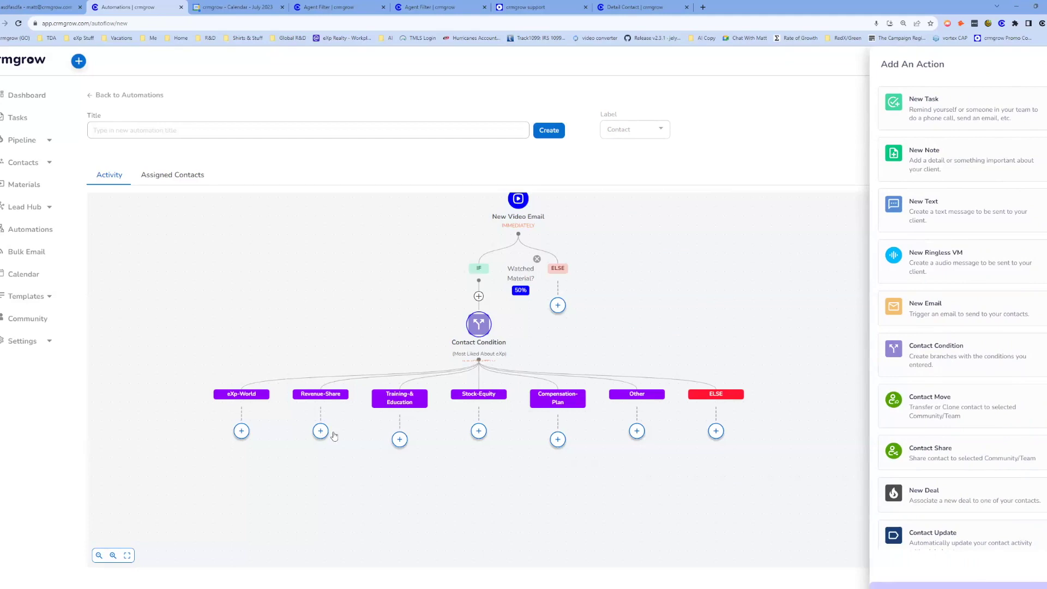
scroll(943, 497, "down", 2)
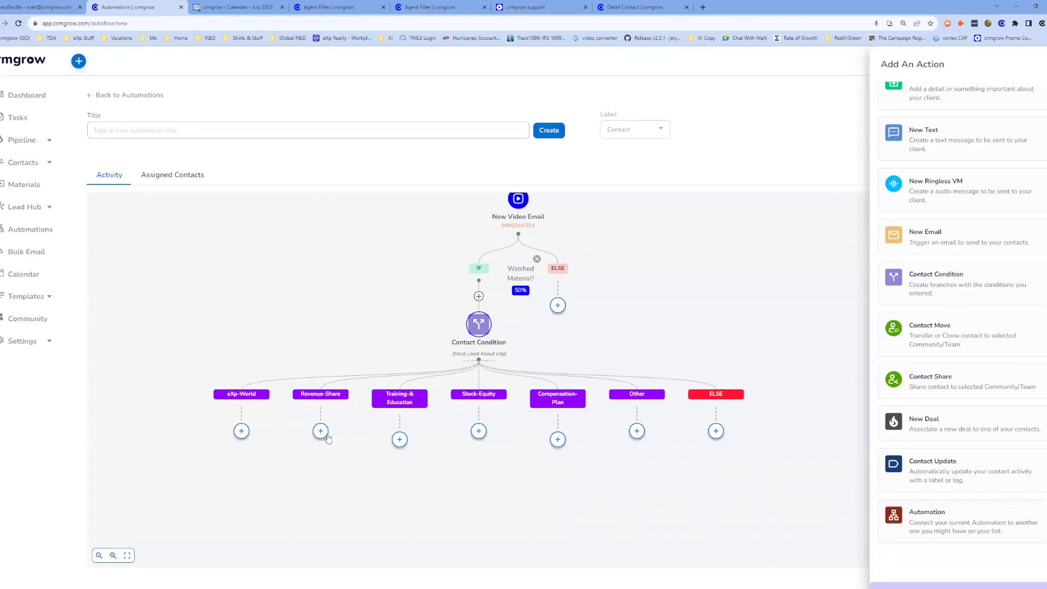
left_click(914, 522)
left_click(937, 158)
scroll(960, 234, "down", 5)
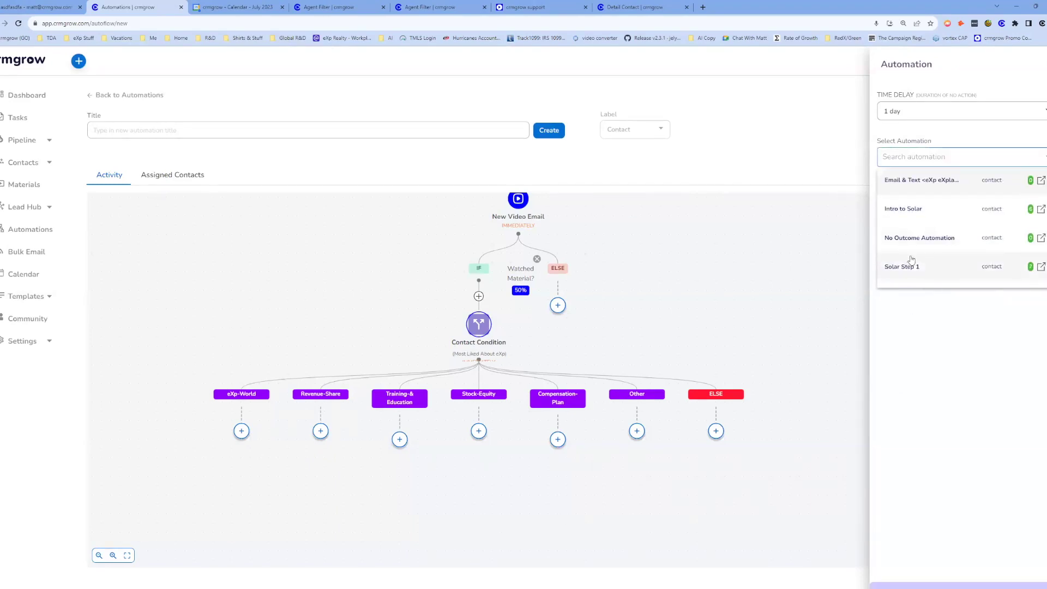
left_click(924, 267)
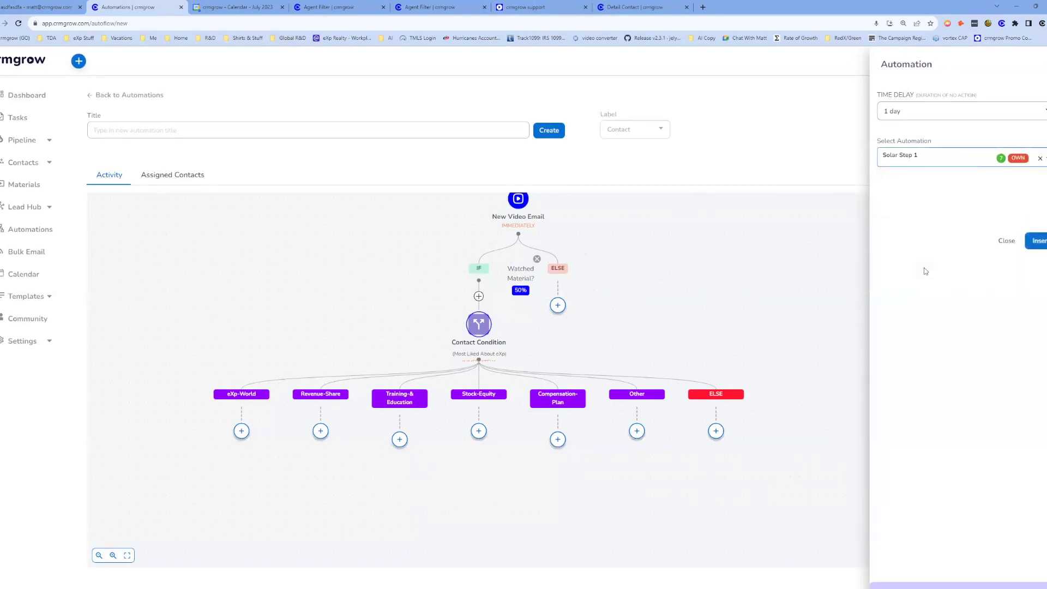
left_click(1040, 241)
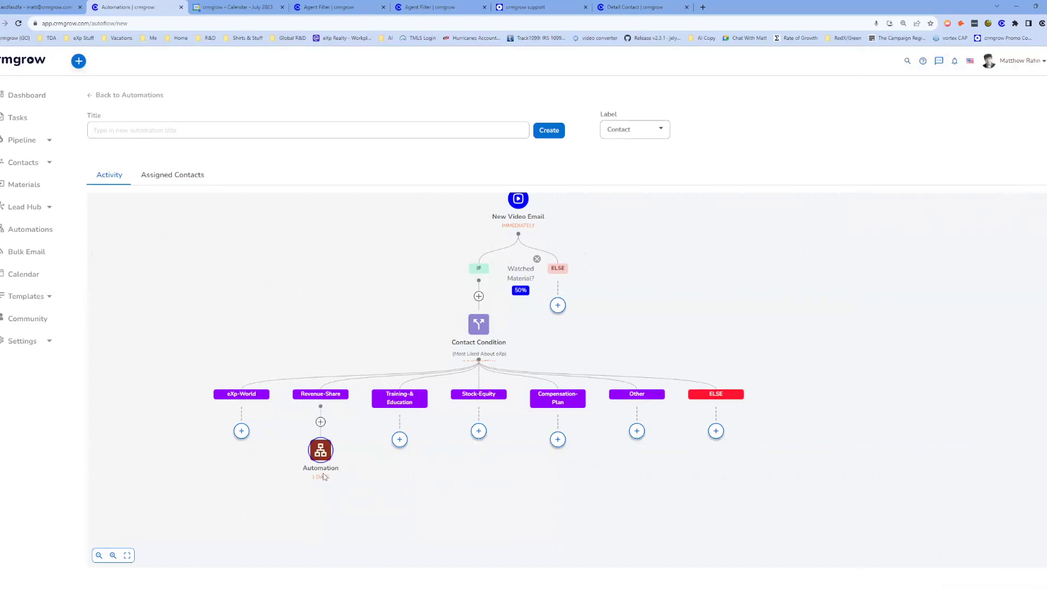
Add an Automation step running Yes Outcome Automation under the eXp-World branch.
left_click(241, 431)
scroll(949, 537, "down", 2)
left_click(949, 537)
left_click(972, 159)
left_click(957, 234)
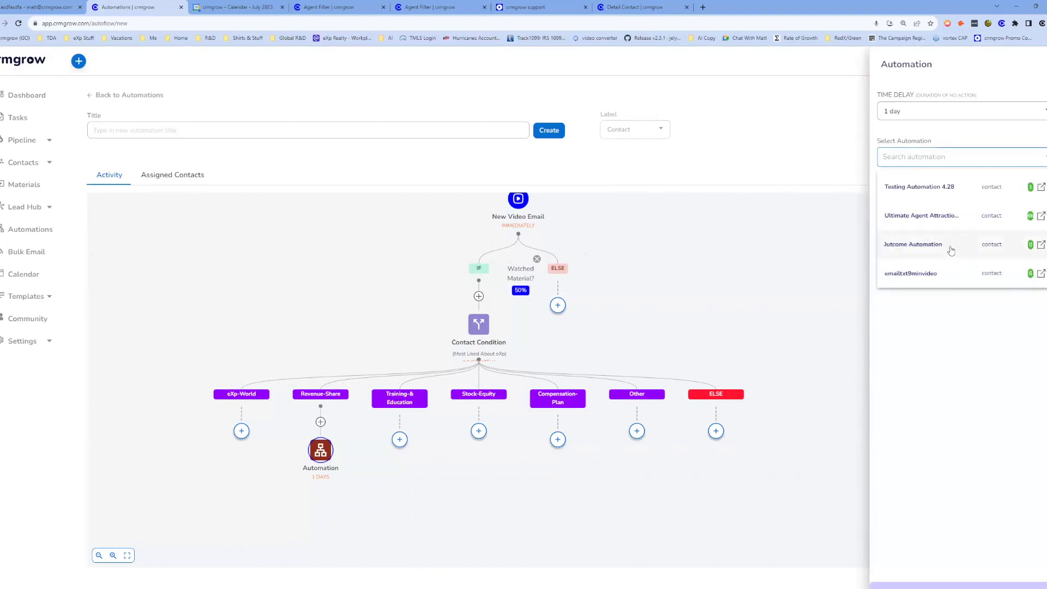
left_click(952, 243)
left_click(1037, 241)
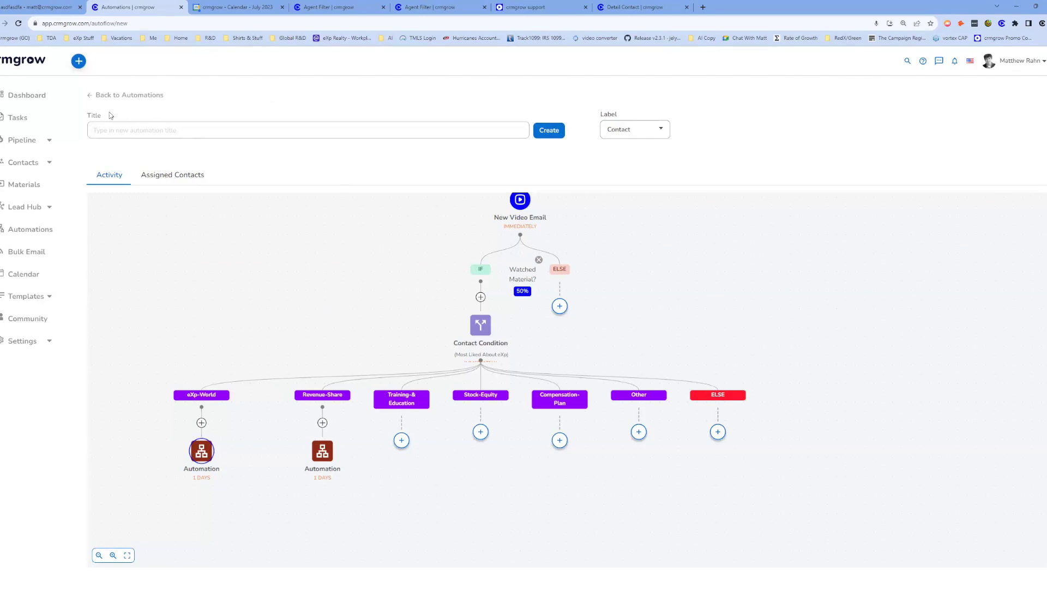
Leave the unsaved flow via Dashboard, then create a new automation from Automations.
left_click(29, 97)
left_click(565, 68)
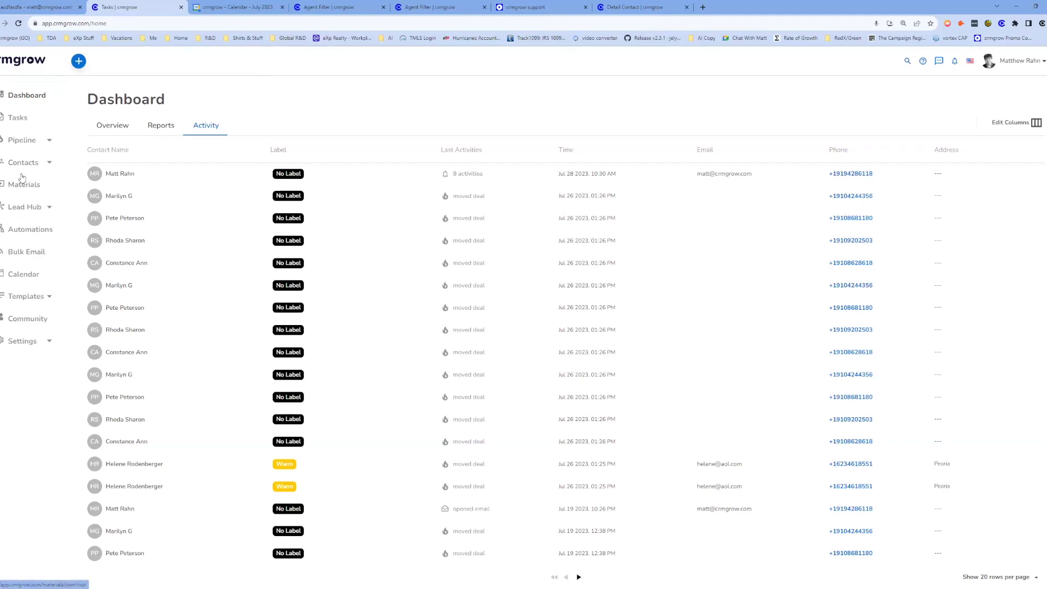
left_click(38, 227)
left_click(977, 104)
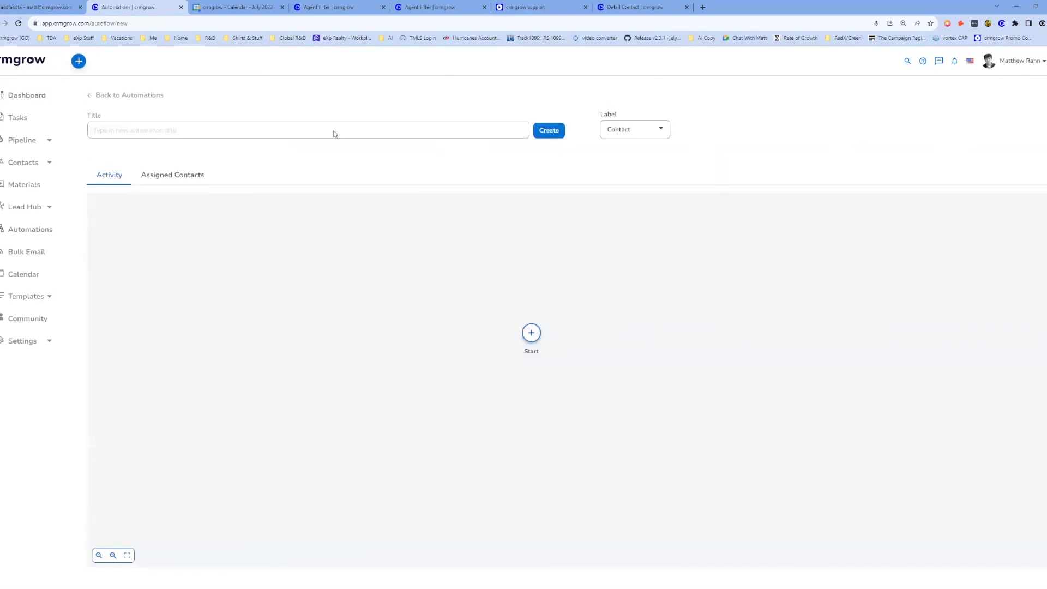
Open the first step's action list and close it without adding anything.
left_click(531, 333)
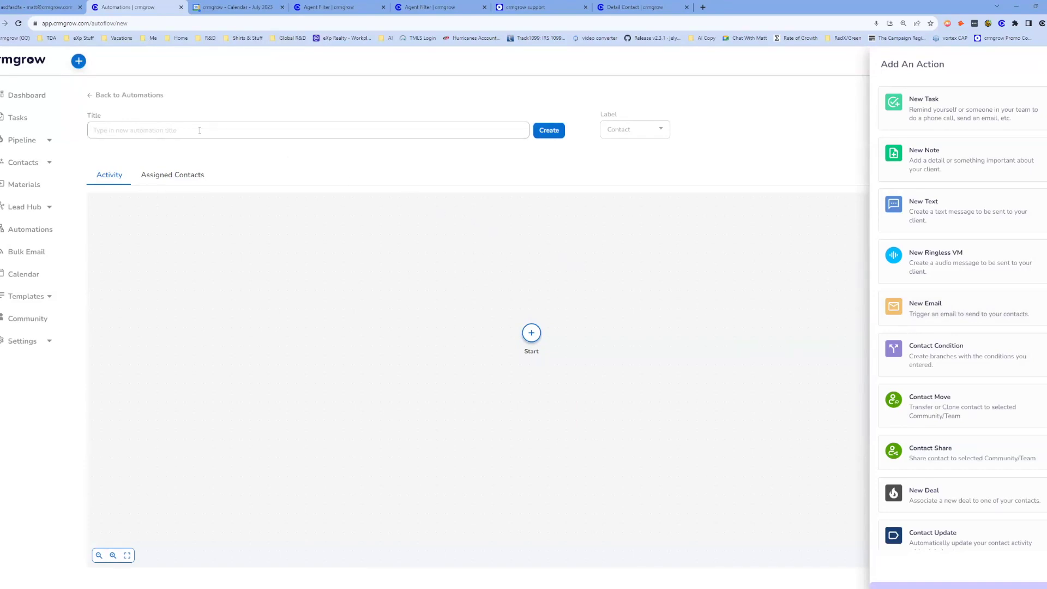
left_click(388, 100)
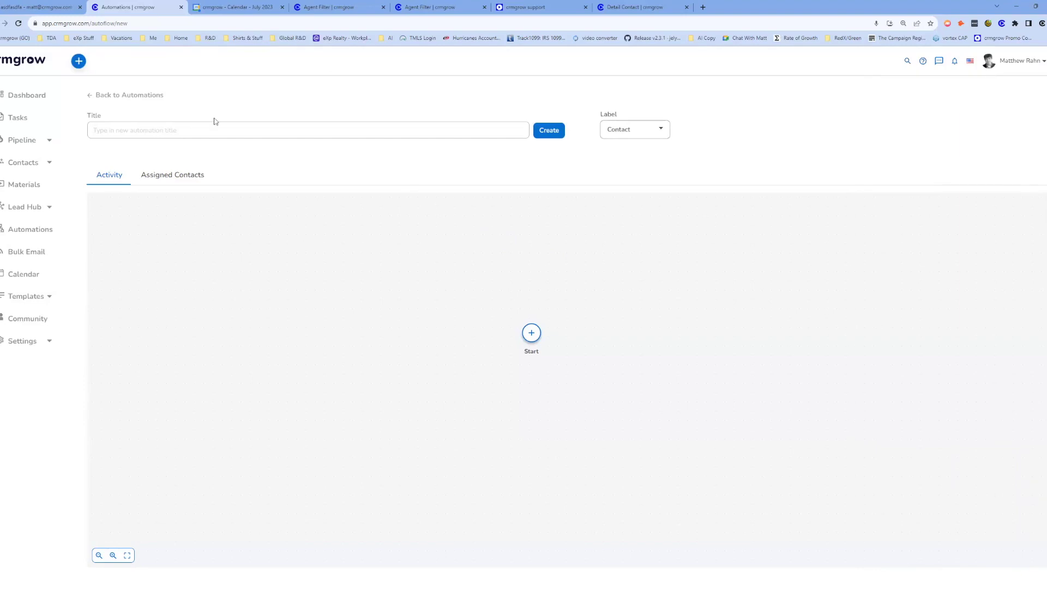
Switch to the staging Agent Filter tab and open the test contact's detail page from Contacts.
left_click(628, 12)
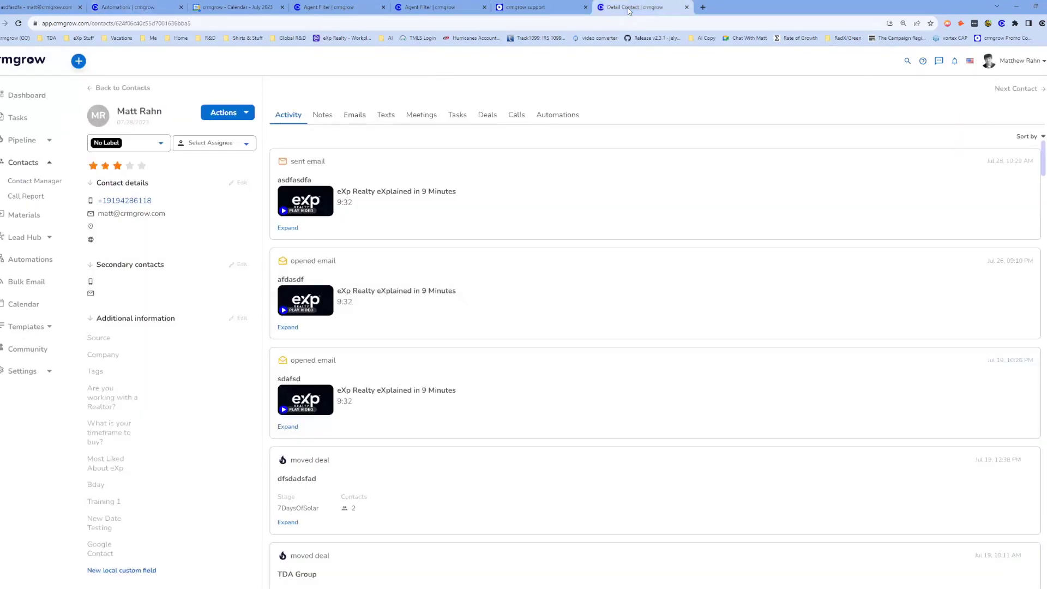
left_click(459, 10)
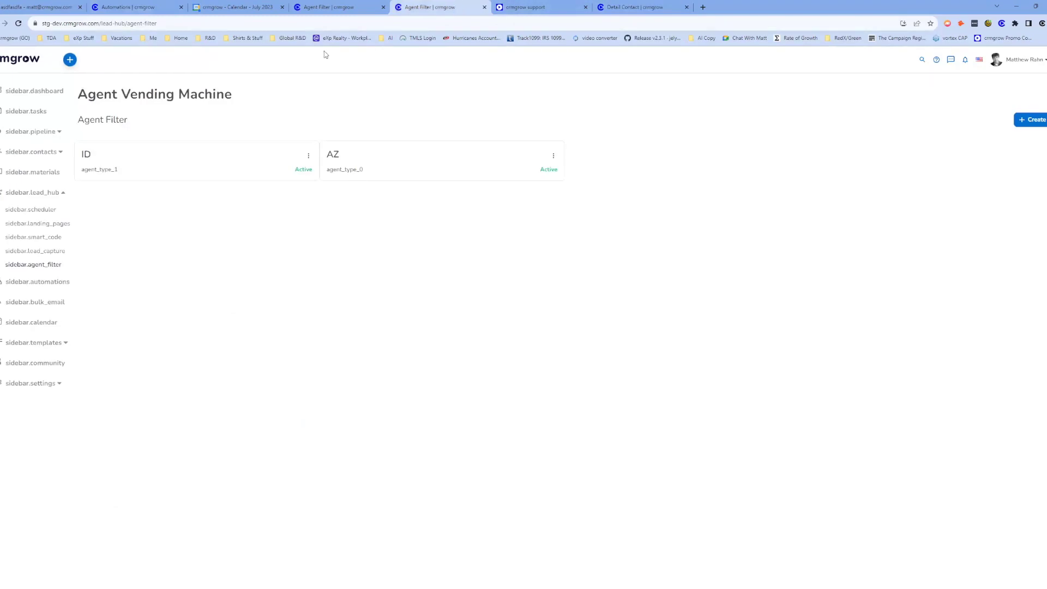
left_click(341, 8)
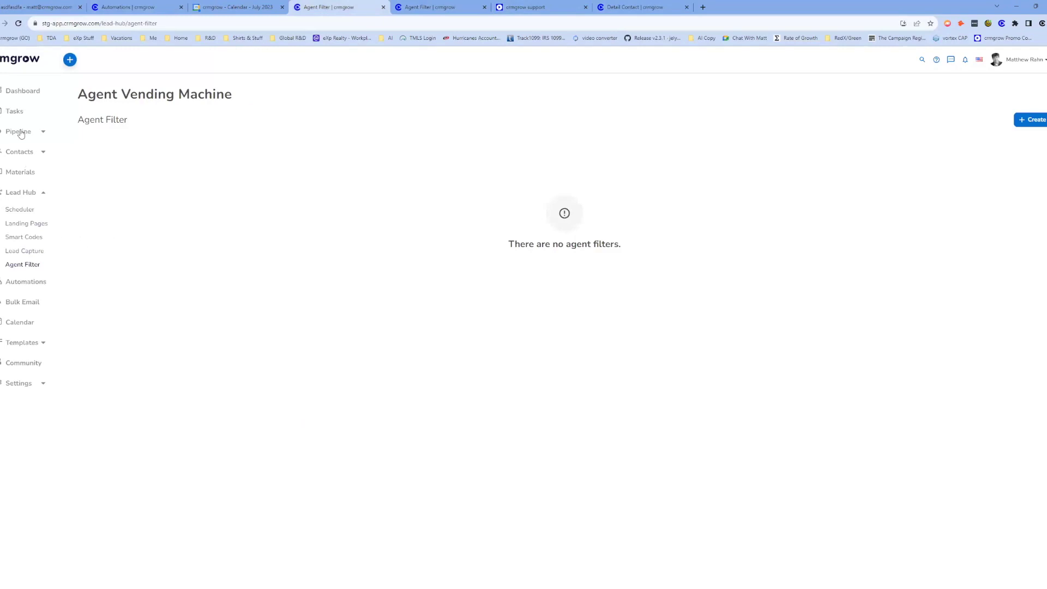
left_click(24, 153)
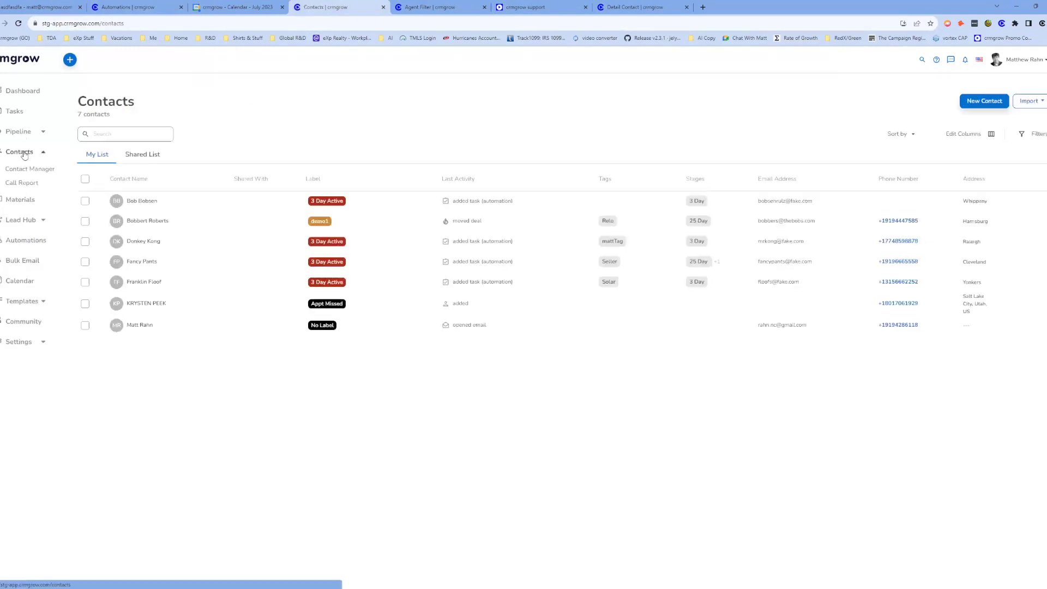
left_click(135, 327)
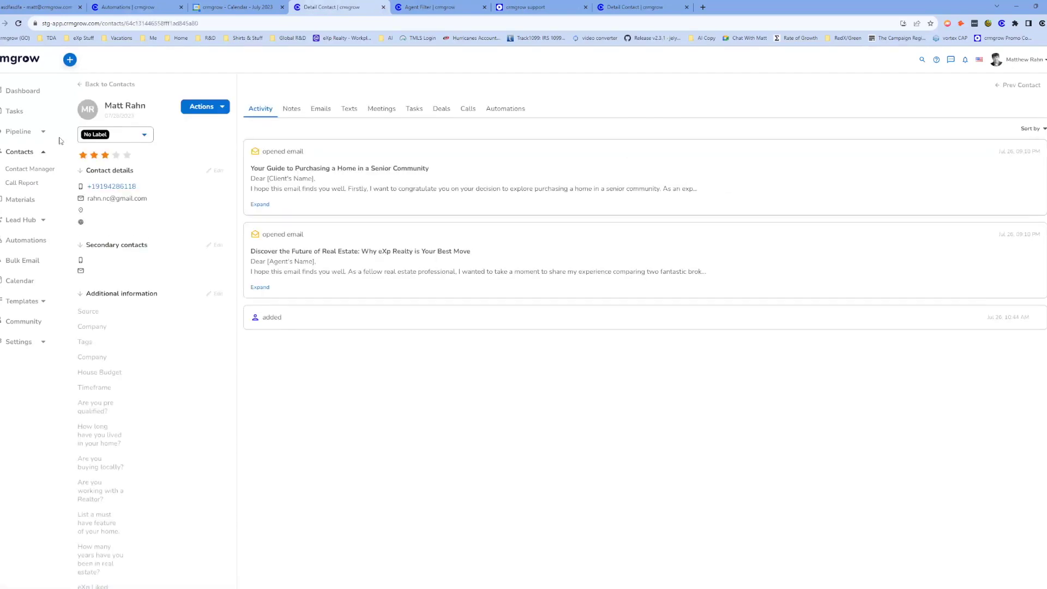
Start a new email to the contact with AI writing help set to the Recruiter personality.
left_click(205, 108)
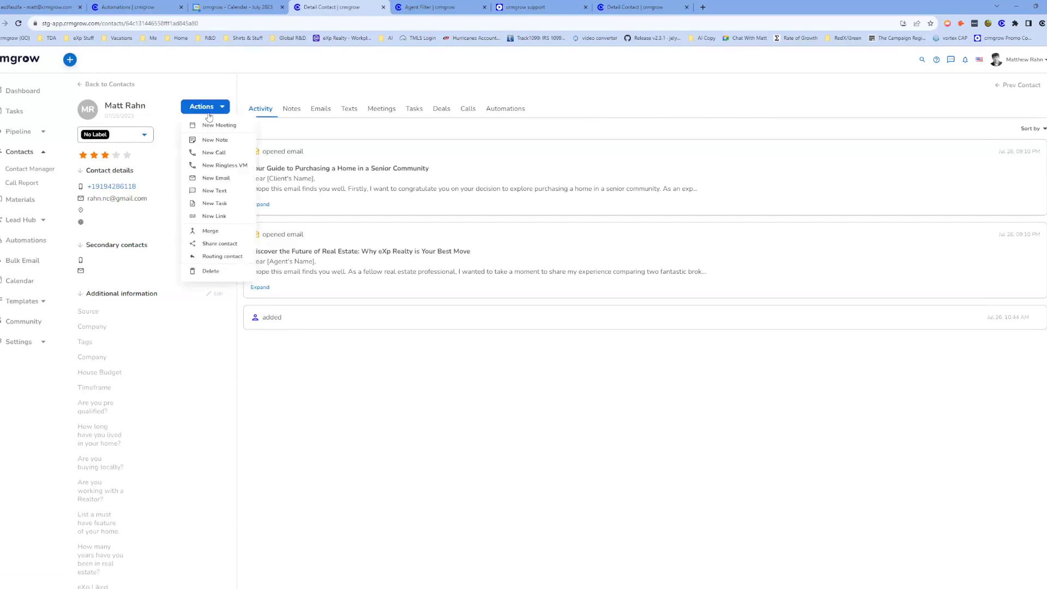
left_click(220, 182)
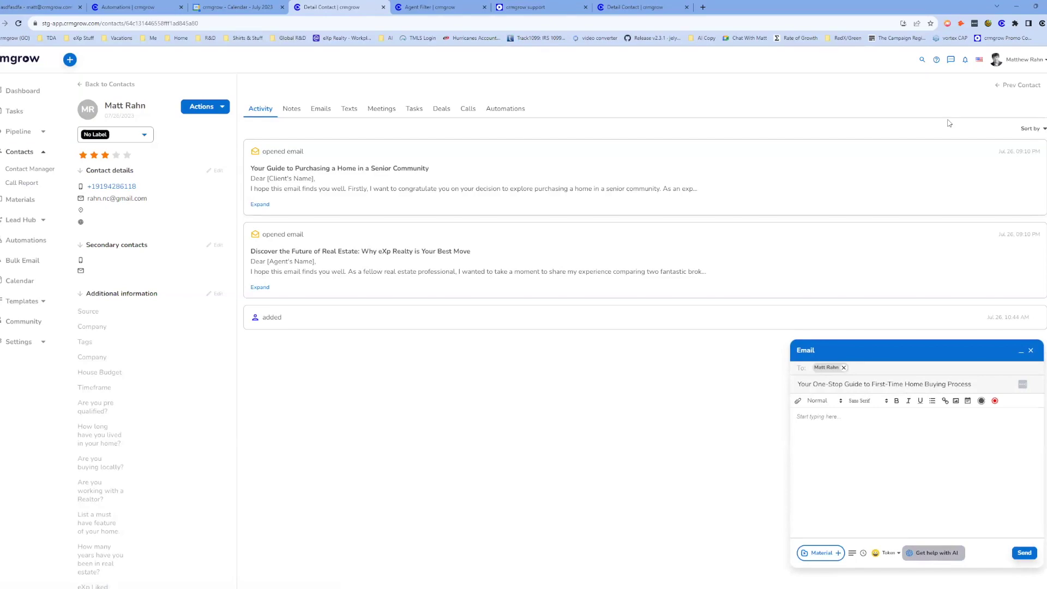
left_click(932, 553)
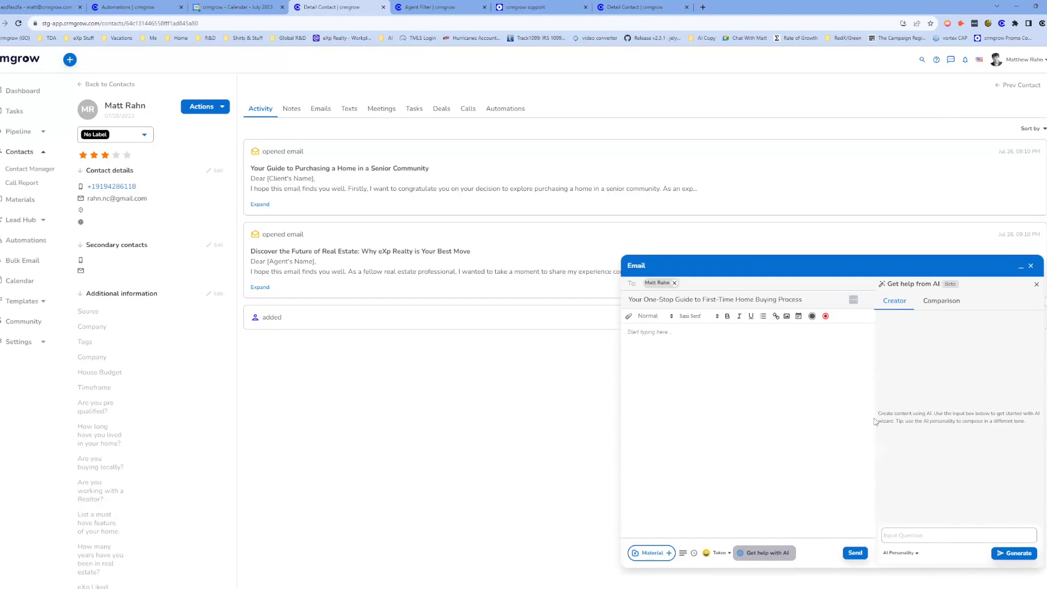
left_click(907, 553)
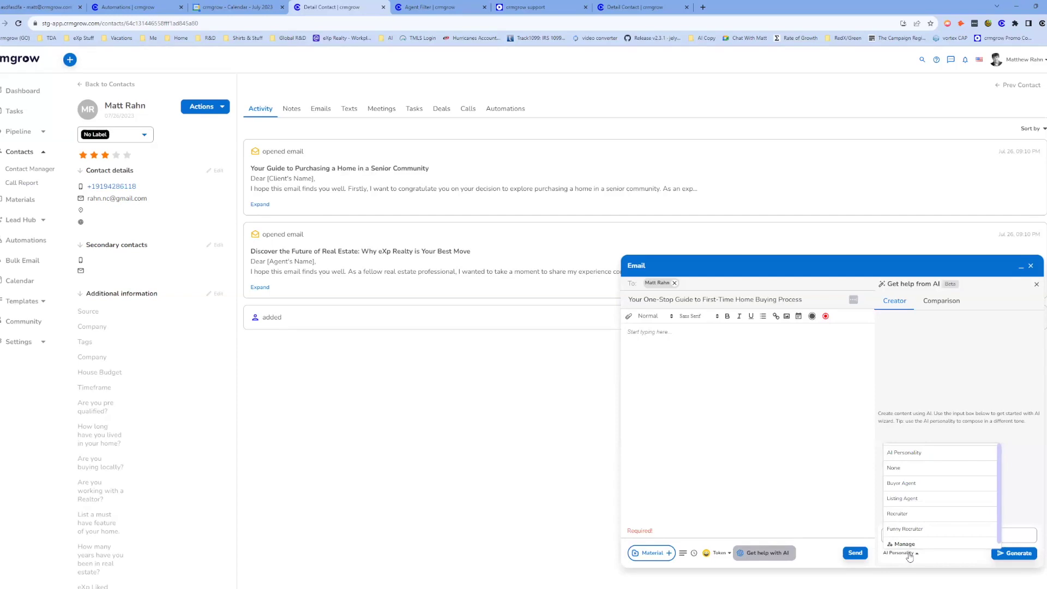
left_click(917, 513)
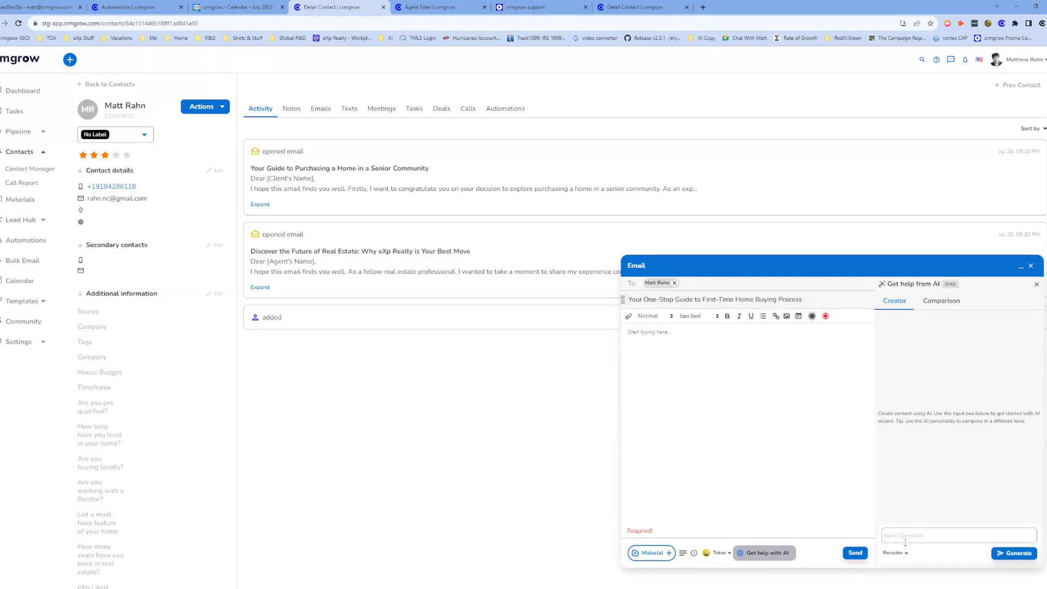
left_click(903, 534)
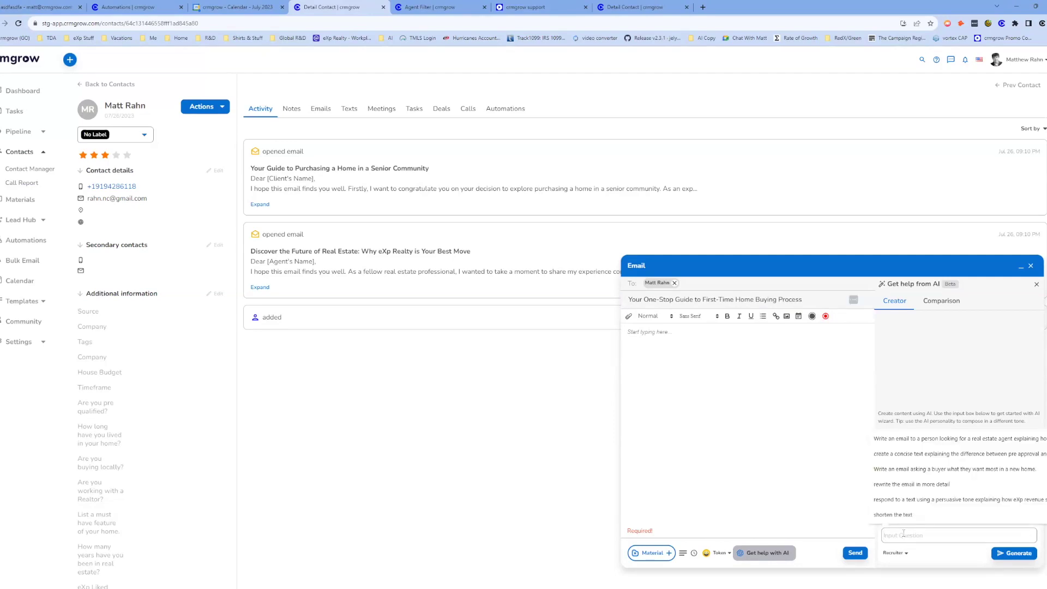
Generate an AI email from the prompt 'Write an email explaining why an keller williams agent should join exp realty'.
type("Write an email")
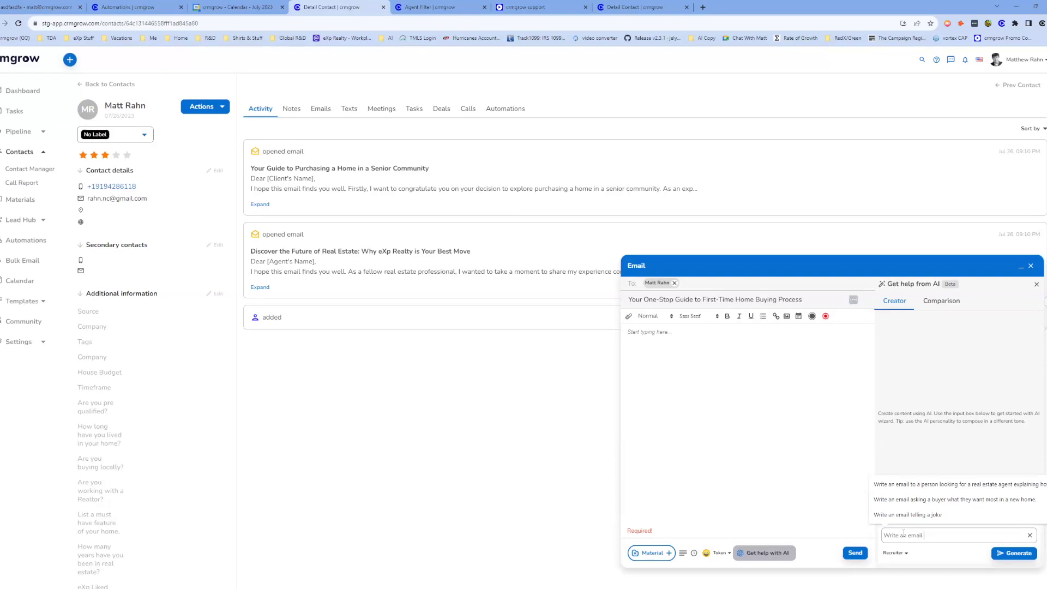
type("explaining w")
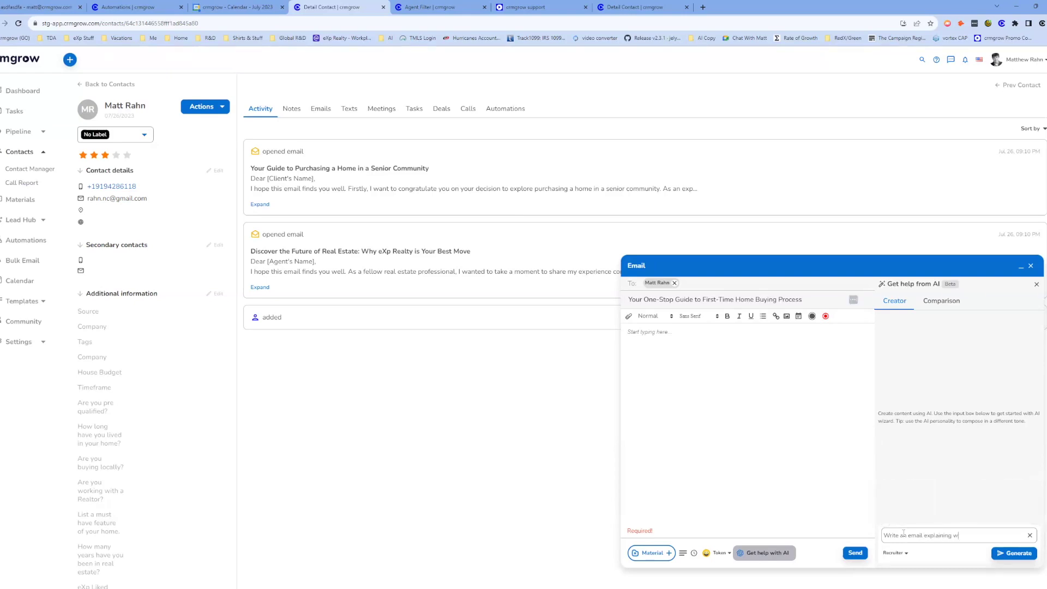
type("hy an keller williams agent should join exp")
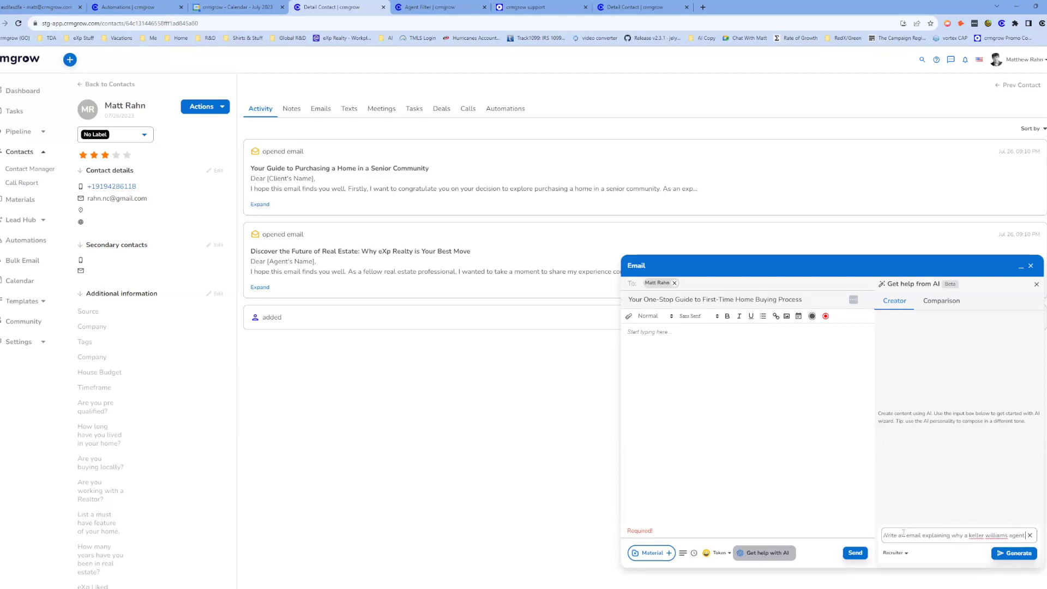
type(" realty")
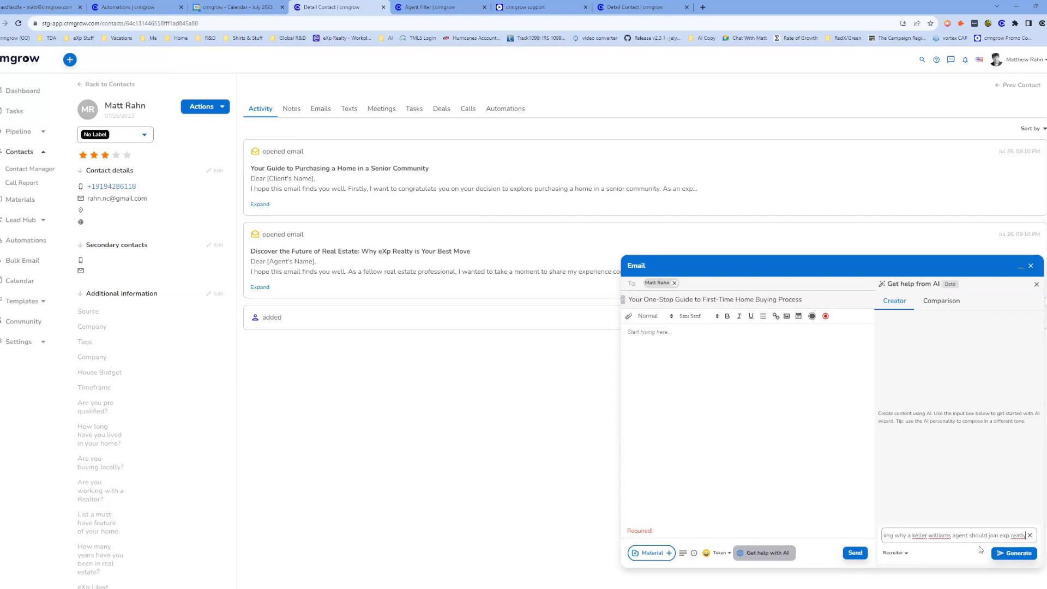
left_click(1006, 556)
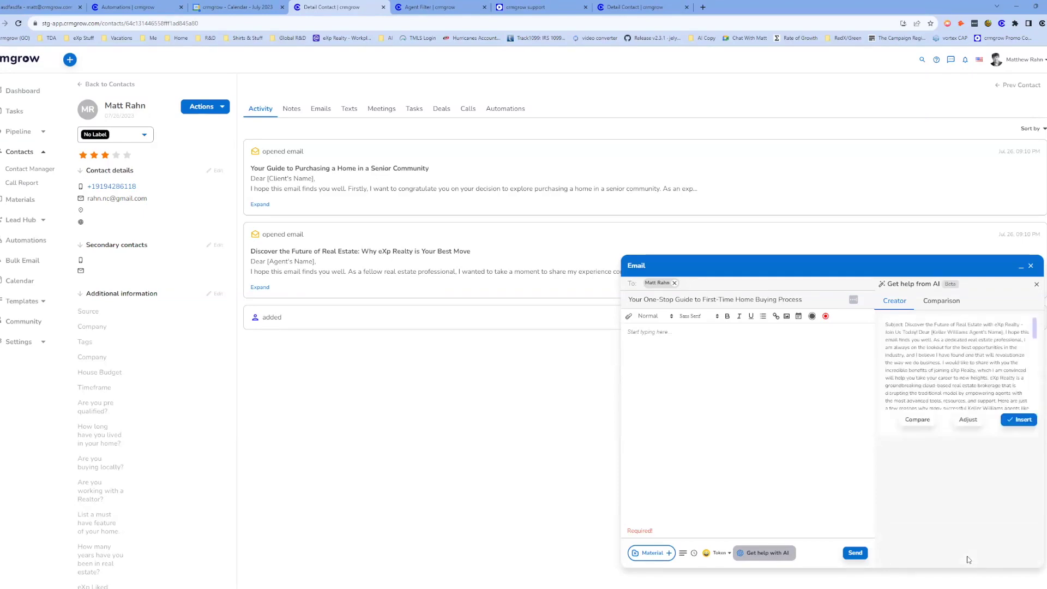
Insert the eXp Realty draft into the body and highlight its benefits and Keller Williams lines.
left_click(1016, 420)
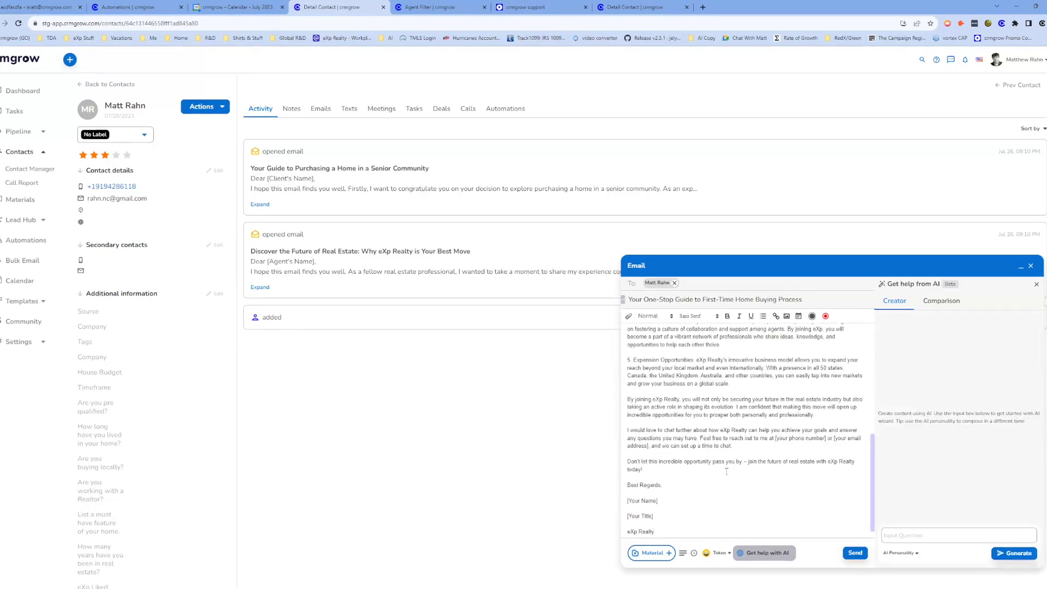
scroll(731, 462, "down", 2)
left_click_drag(634, 373, 702, 374)
left_click_drag(637, 412, 691, 413)
left_click_drag(639, 452, 723, 452)
scroll(774, 435, "up", 1)
scroll(773, 436, "up", 1)
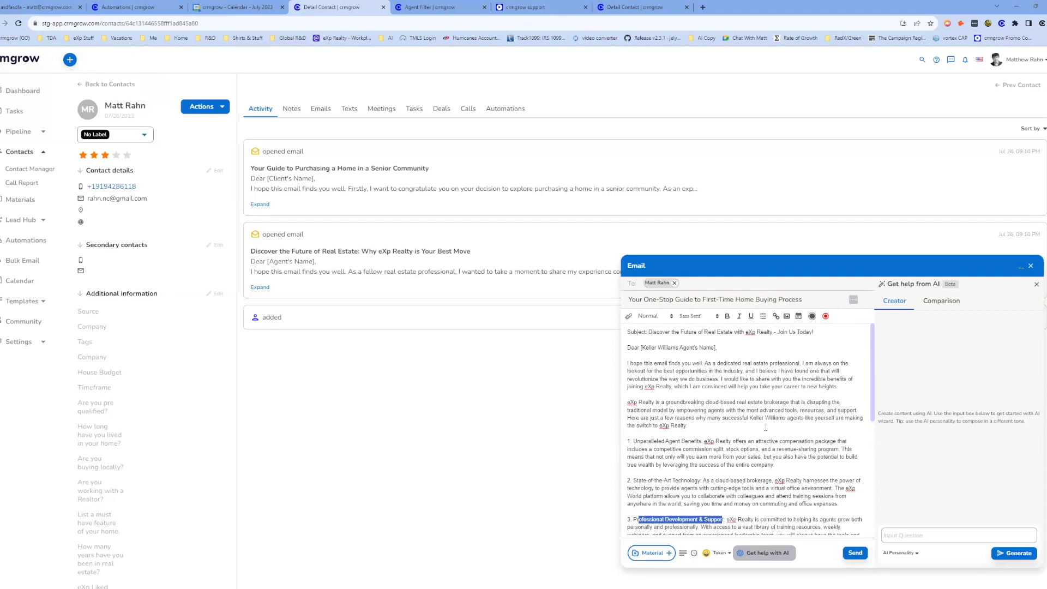
left_click_drag(703, 419, 820, 419)
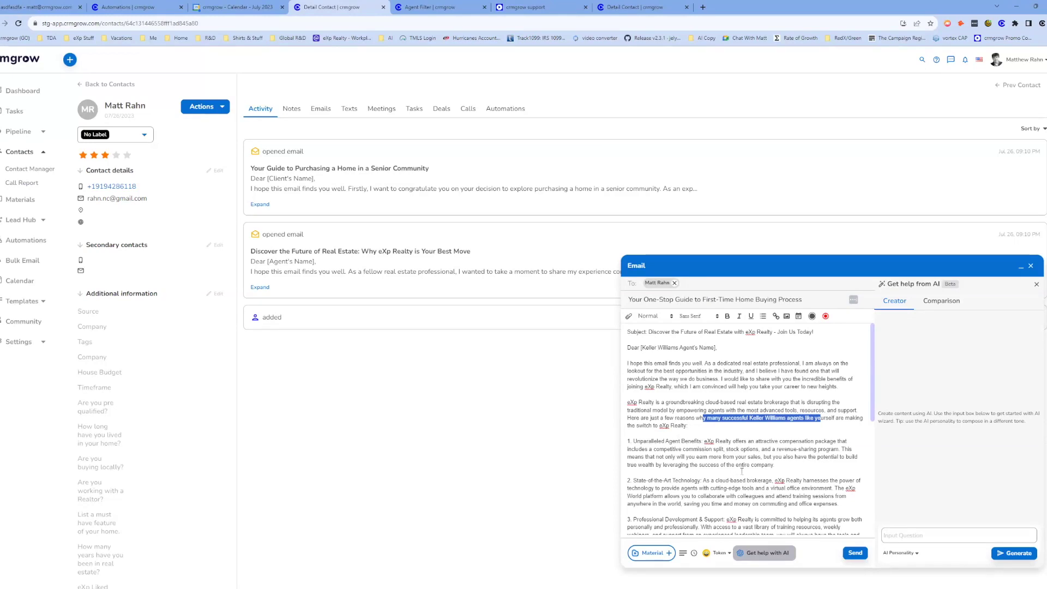
Close the email composer and return to the blank new automation editor.
scroll(741, 471, "down", 5)
scroll(737, 480, "up", 5)
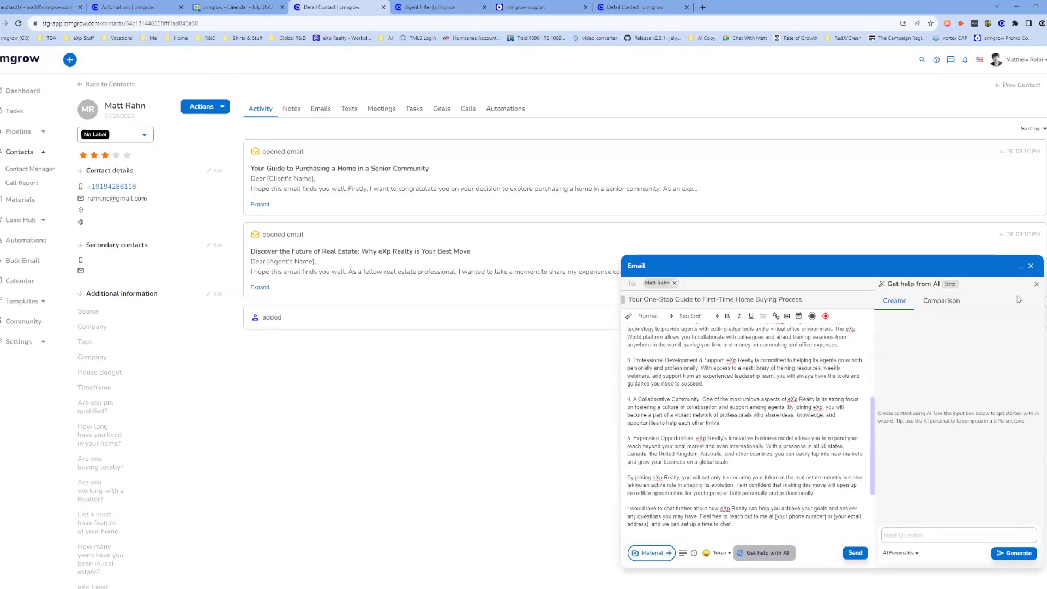
left_click(1033, 265)
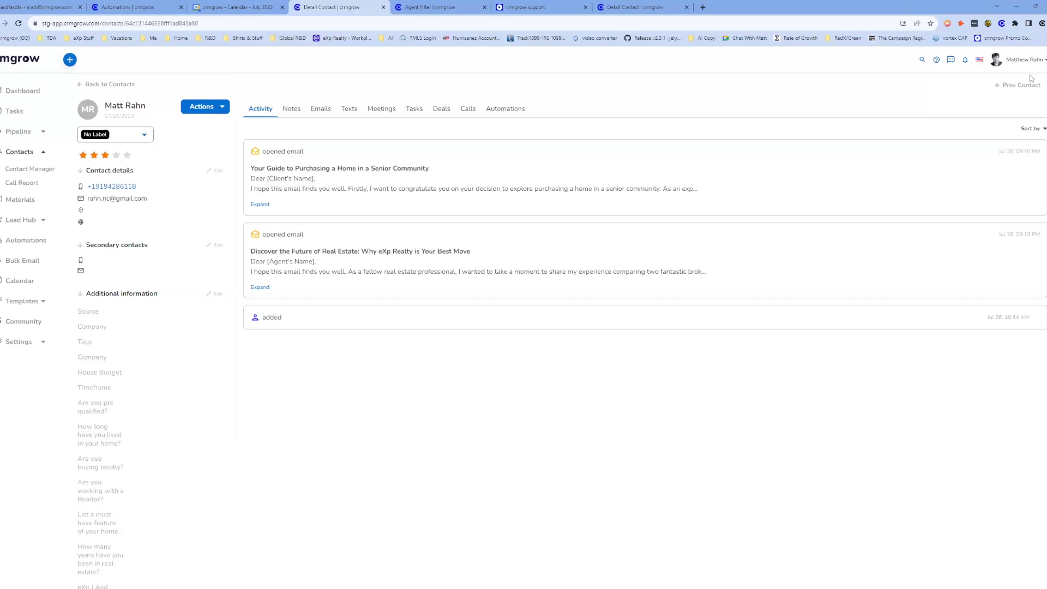
left_click(131, 7)
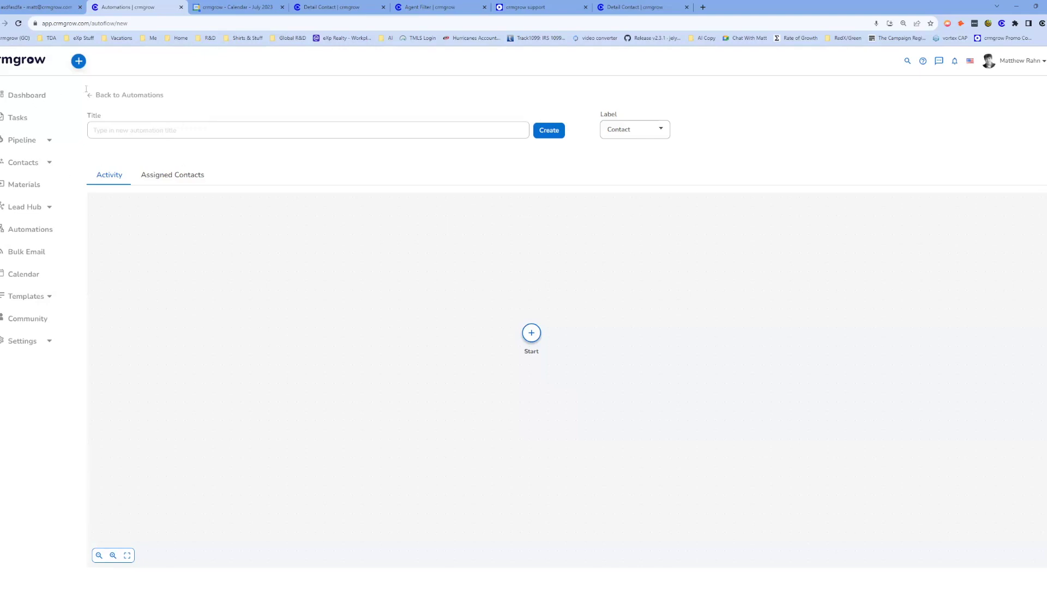
Go from the Dashboard to the Agent Attraction pipeline board.
left_click(36, 98)
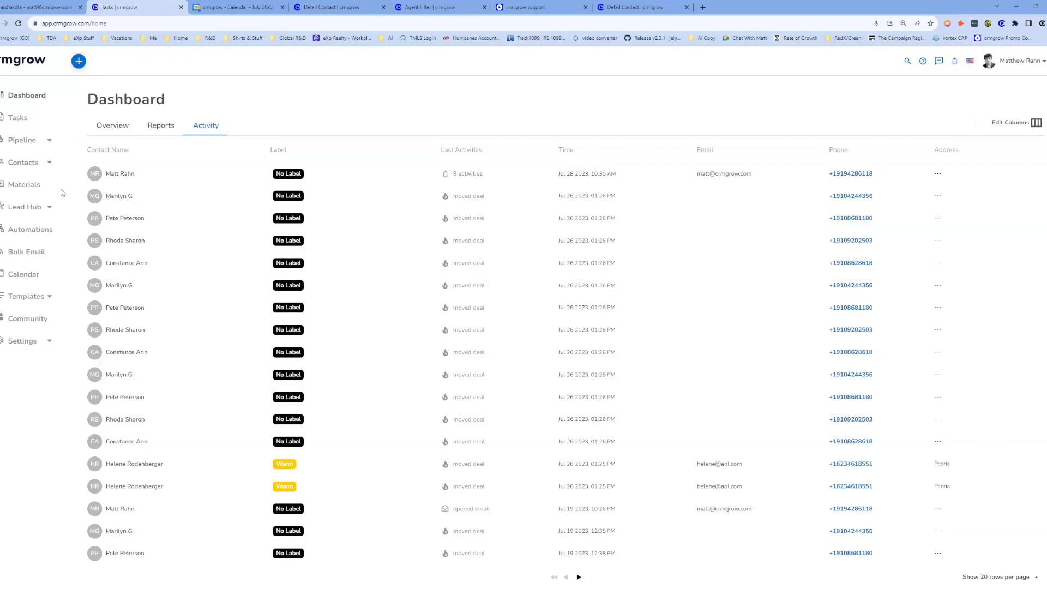
left_click(24, 140)
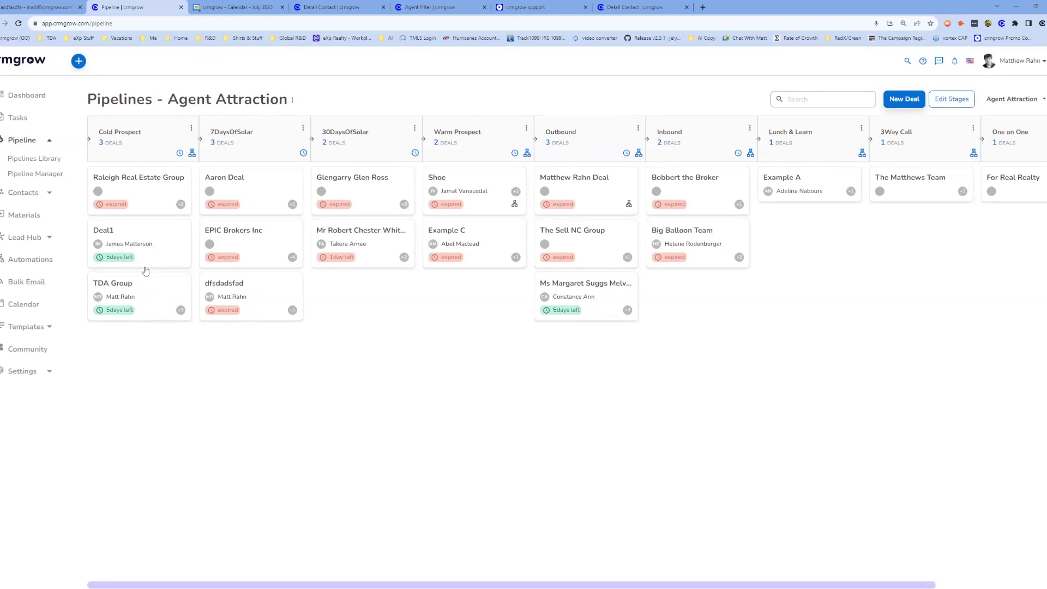
Move Raleigh Real Estate Group to the bottom of Cold Prospect, then review its deal details and actions.
left_click_drag(131, 203, 158, 308)
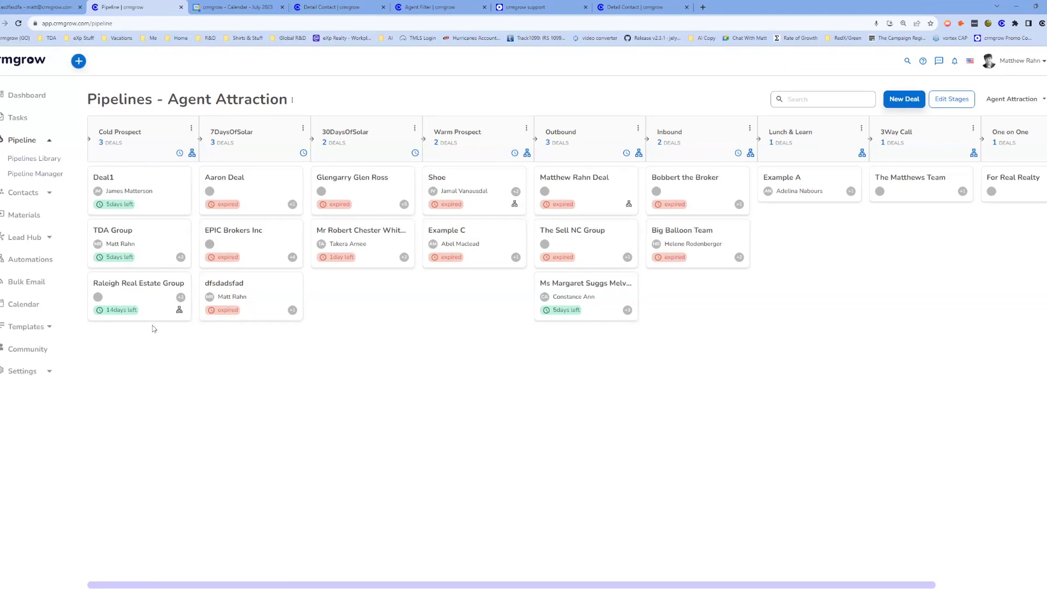
left_click(141, 296)
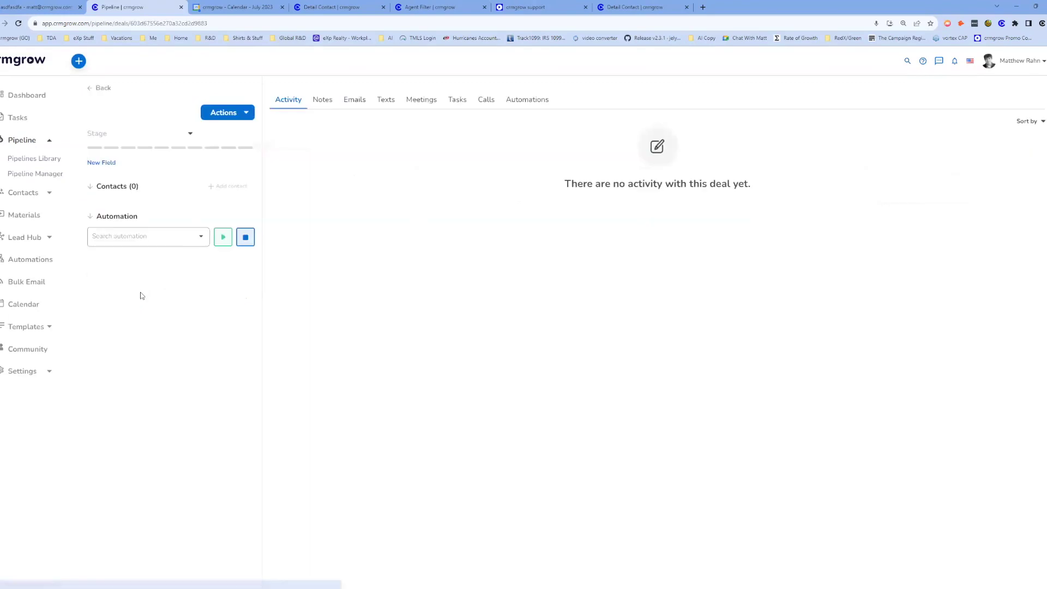
left_click(237, 113)
left_click(273, 282)
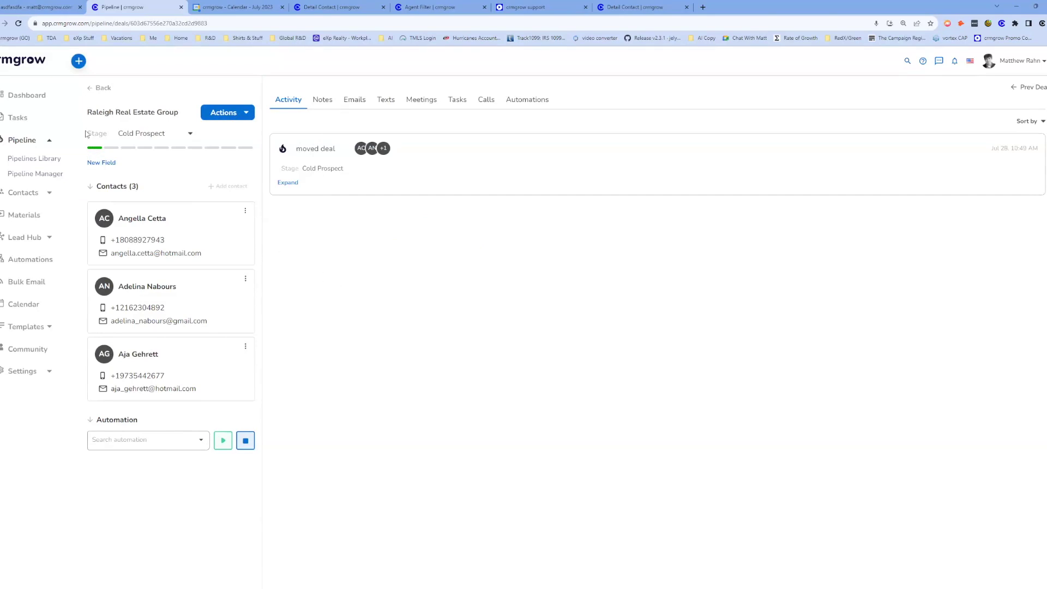
left_click(101, 87)
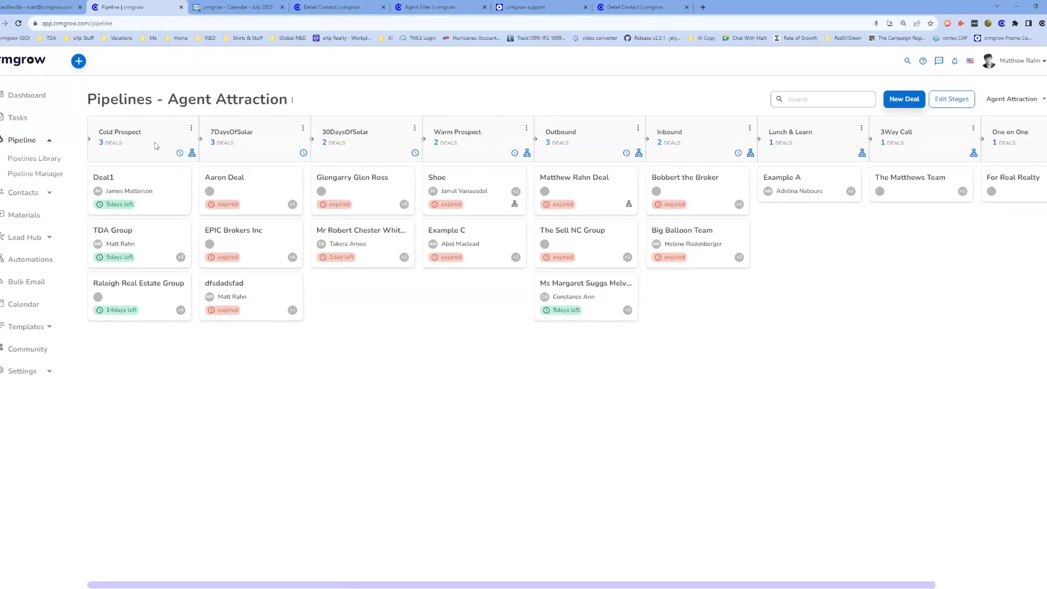
left_click(22, 179)
left_click_drag(106, 167, 112, 165)
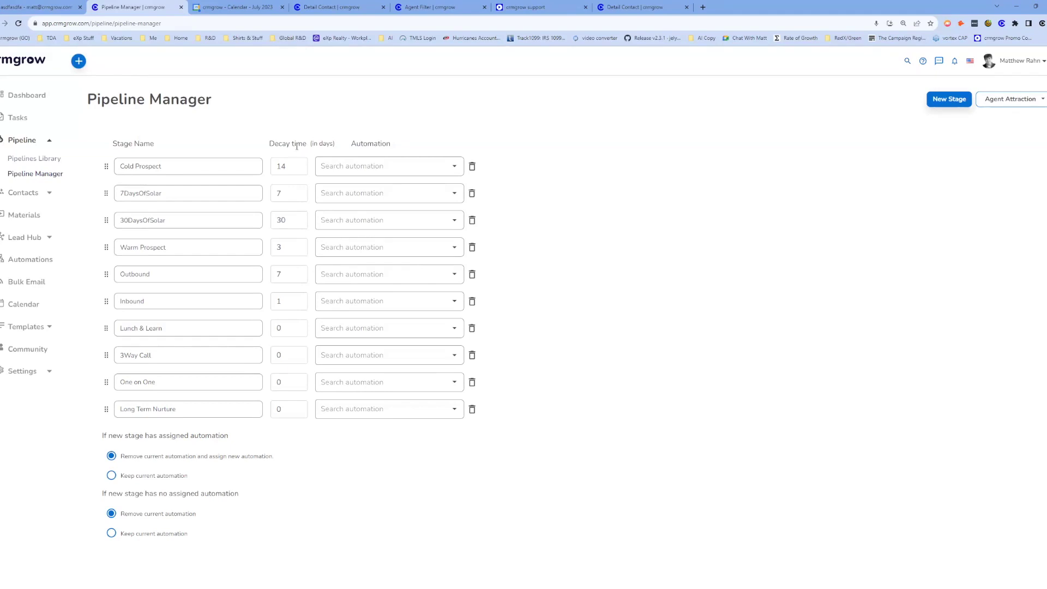
left_click(292, 172)
left_click(288, 302)
left_click(547, 163)
left_click(24, 140)
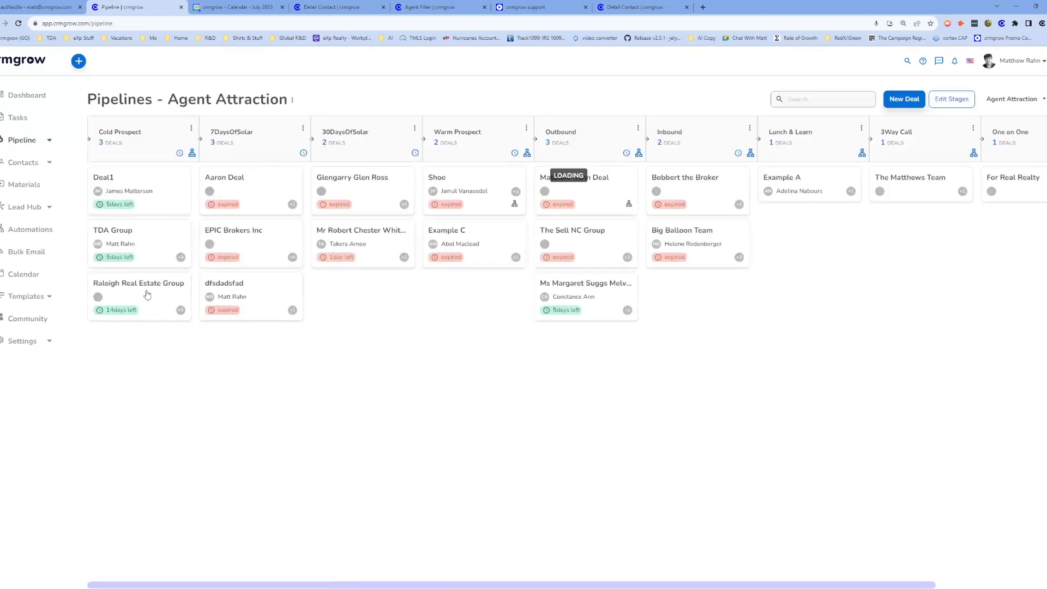
Drop Raleigh Real Estate Group into Outbound, leaving Cold Prospect with two deals.
left_click_drag(147, 293, 170, 297)
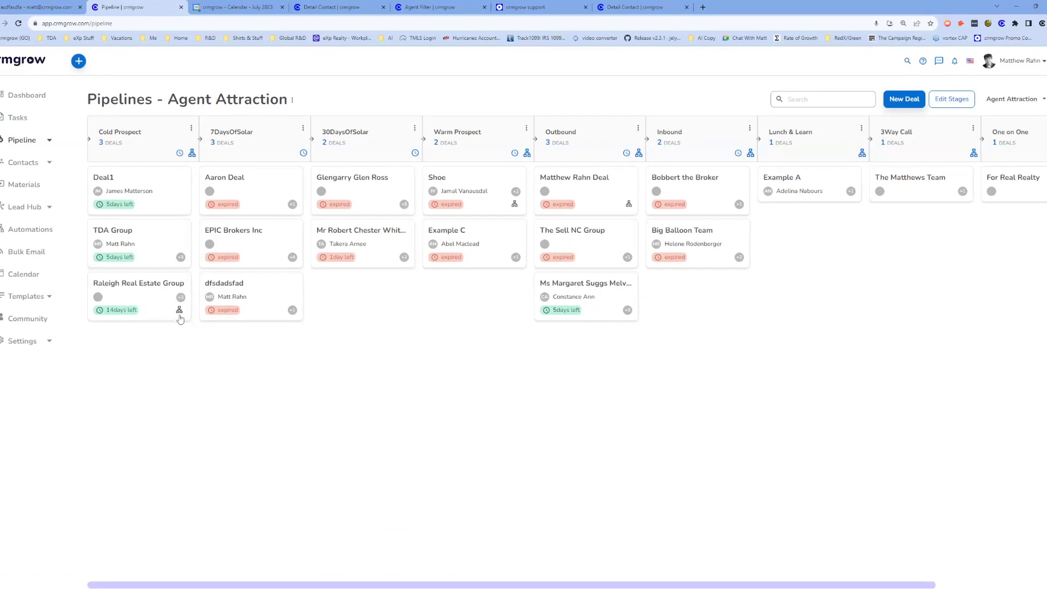
left_click_drag(174, 316, 602, 398)
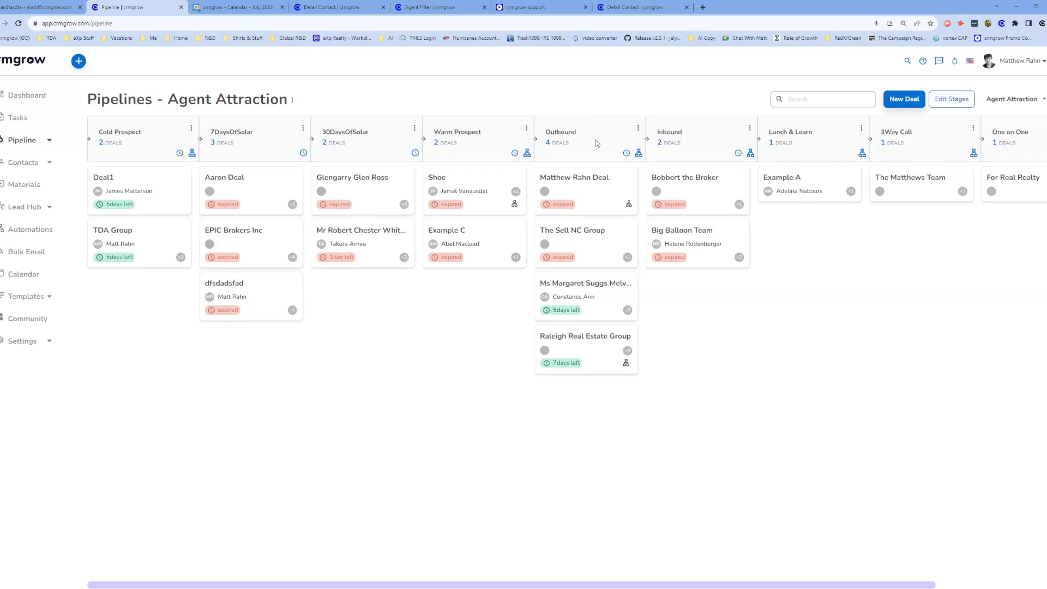
left_click(1039, 103)
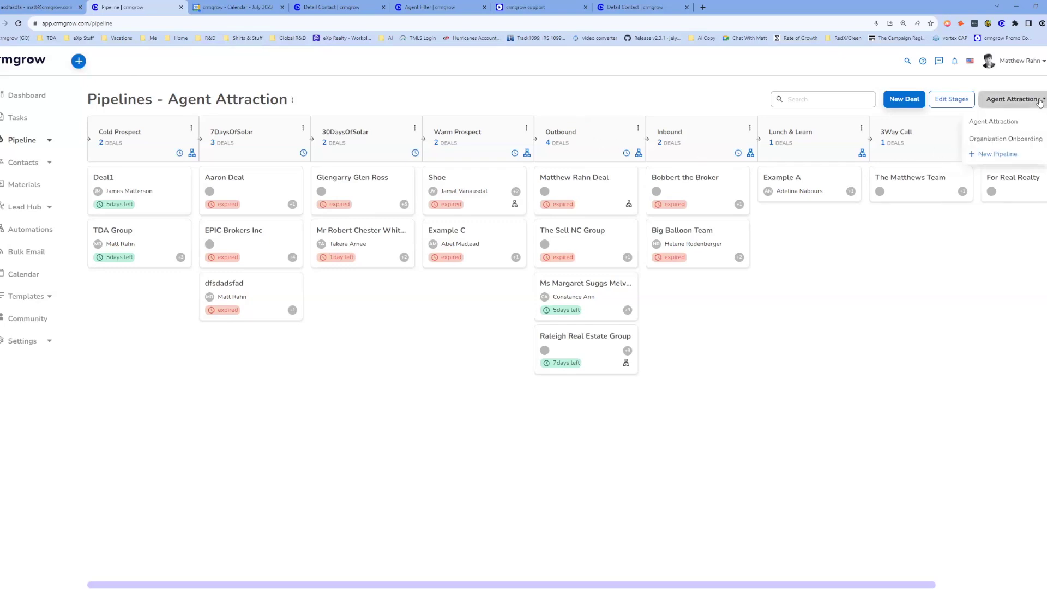
left_click(1004, 139)
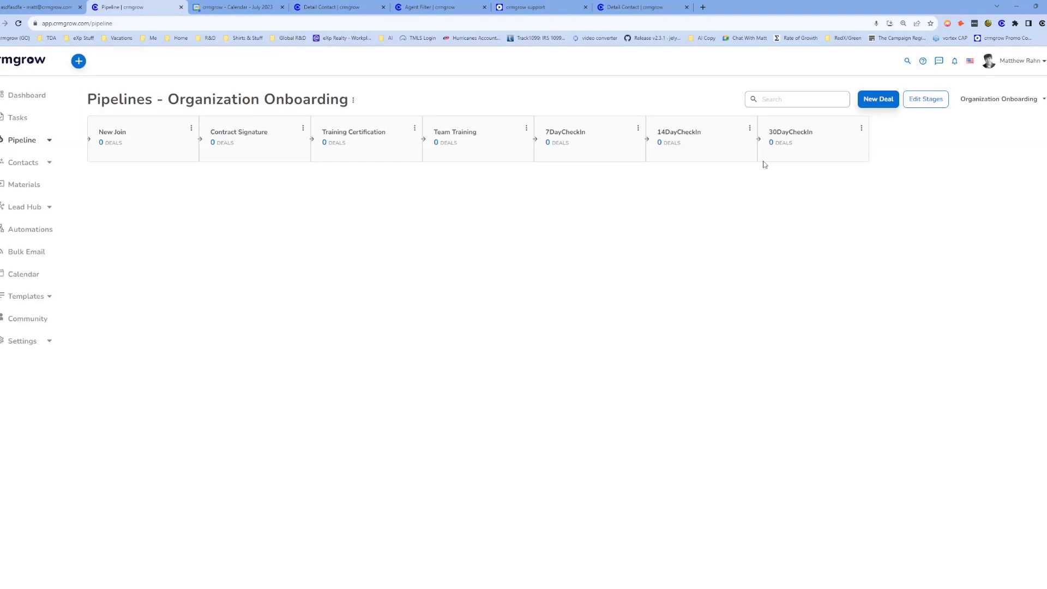
left_click(985, 107)
left_click(979, 121)
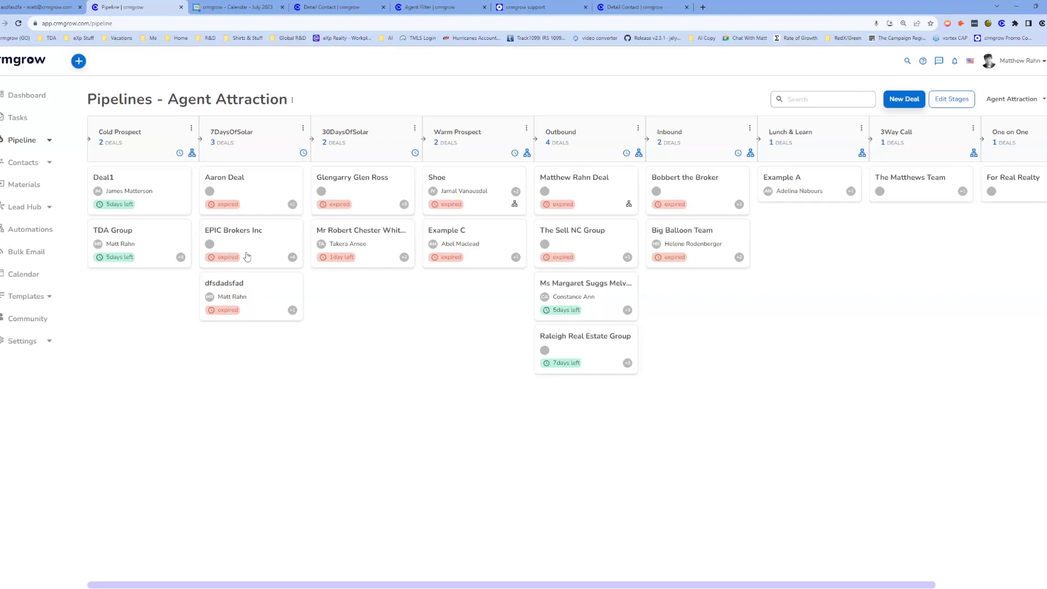
Re-drop TDA Group within Cold Prospect to reset it to 14 days, then scan the contacts list.
left_click_drag(149, 253, 180, 248)
left_click(25, 165)
scroll(292, 245, "down", 3)
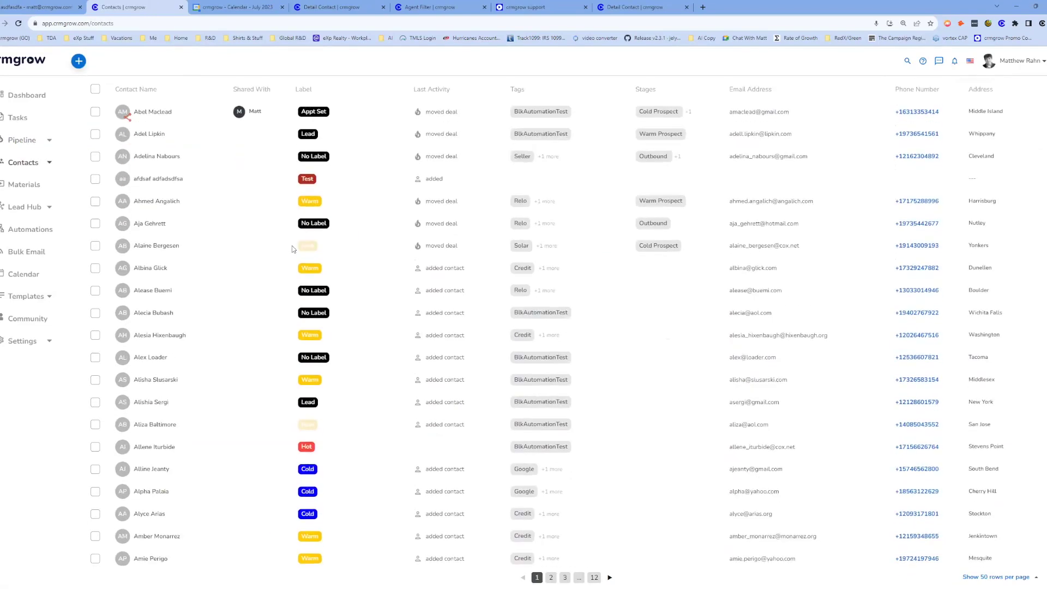
scroll(292, 246, "up", 2)
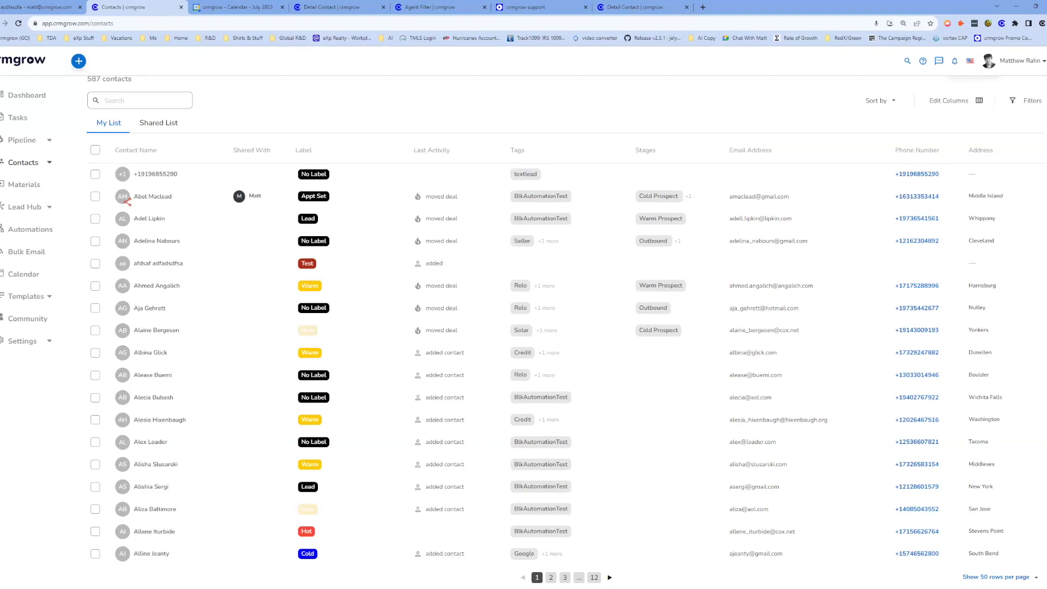
left_click(17, 141)
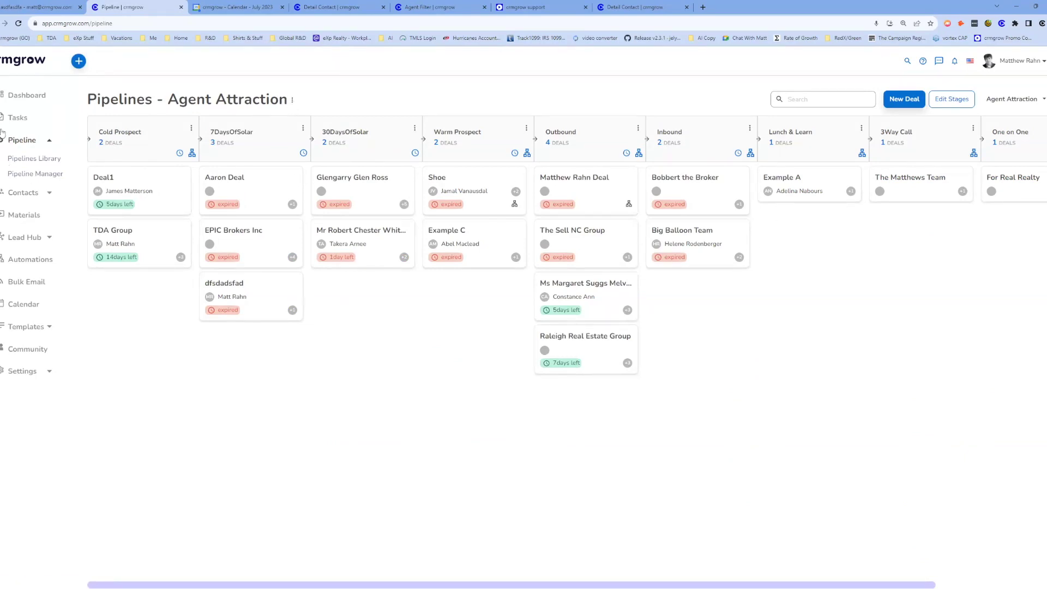
Scroll through the contacts list again and return to the Agent Attraction board.
left_click(33, 194)
scroll(612, 240, "down", 5)
scroll(611, 239, "up", 3)
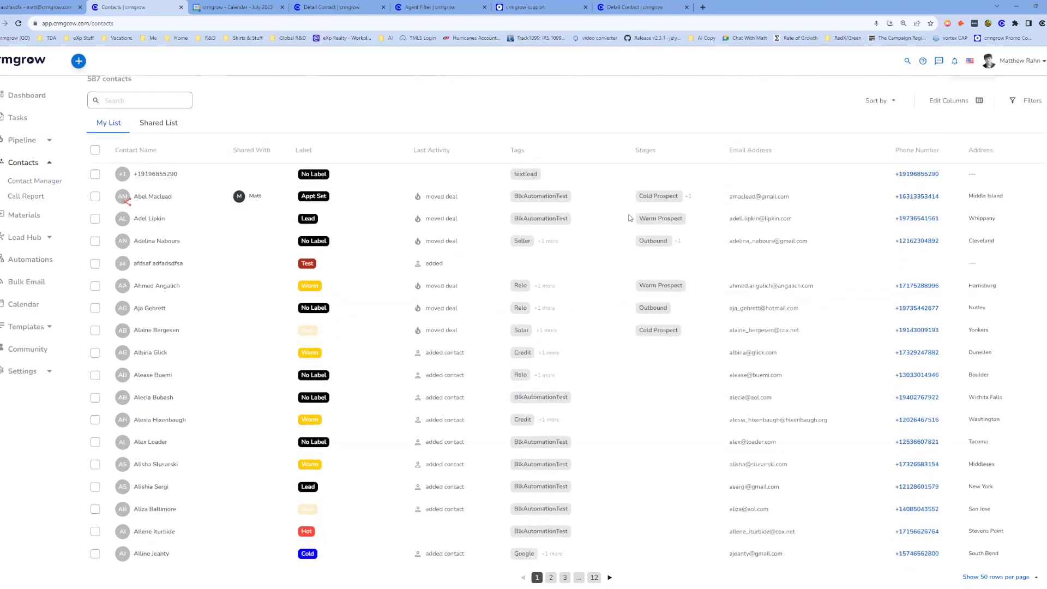
scroll(627, 218, "up", 1)
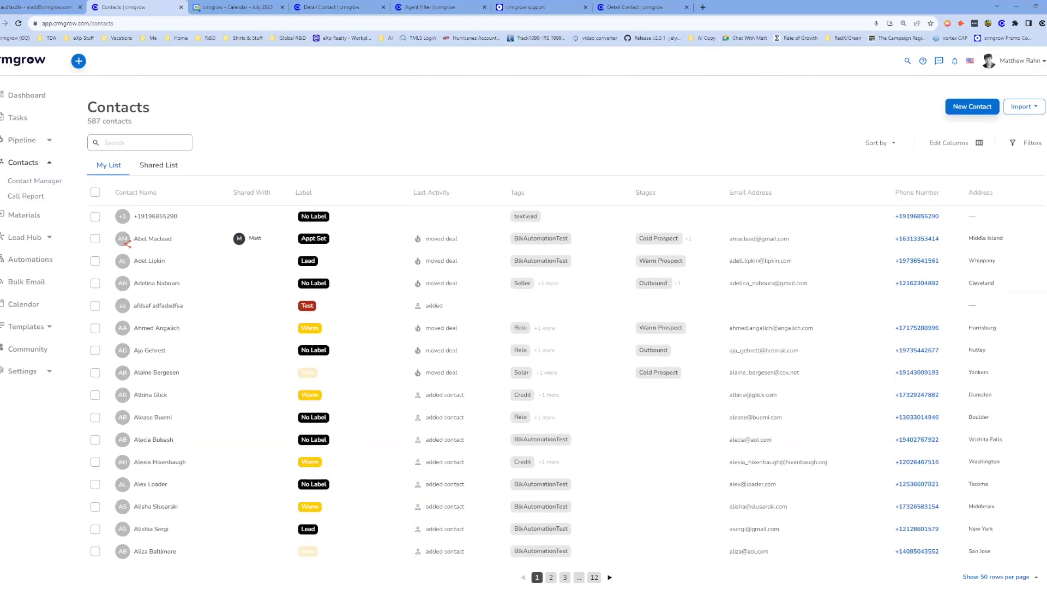
left_click(21, 140)
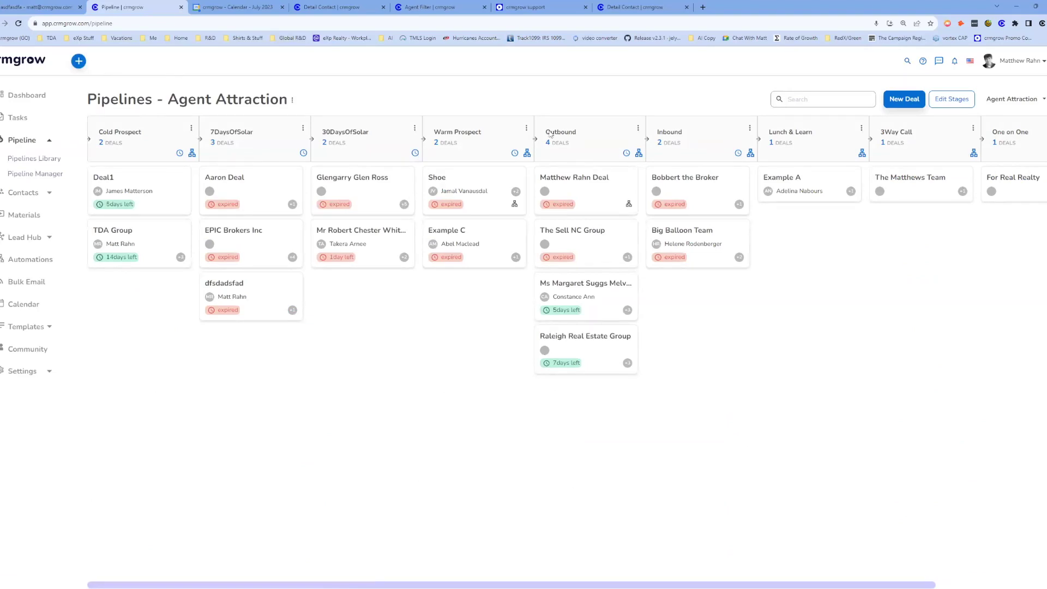
Create a pipeline named 'New Buyers' from the pipeline dropdown.
left_click(1028, 100)
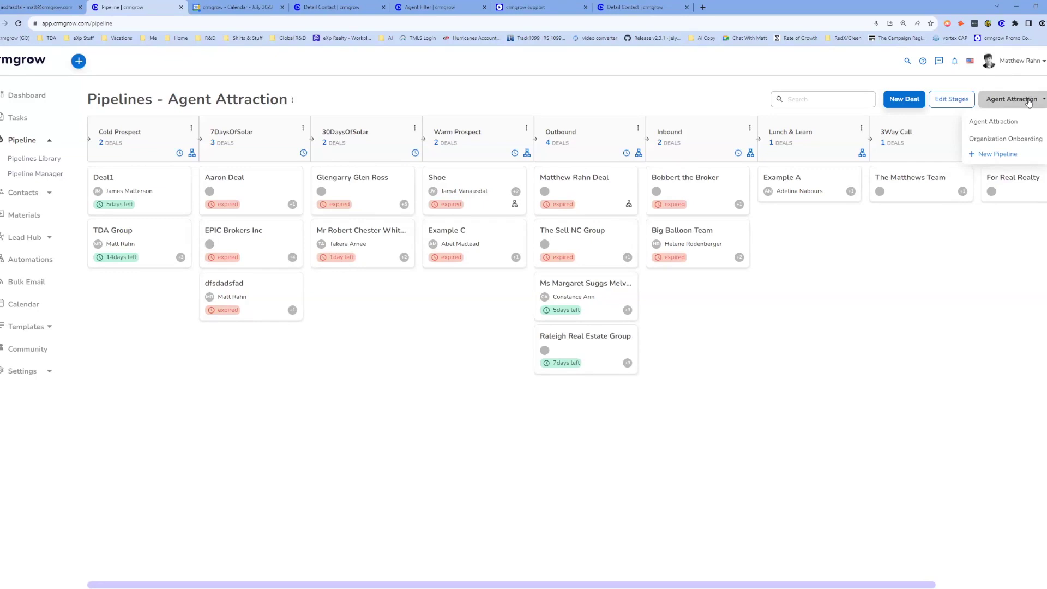
left_click(1022, 101)
left_click(1015, 103)
left_click(998, 154)
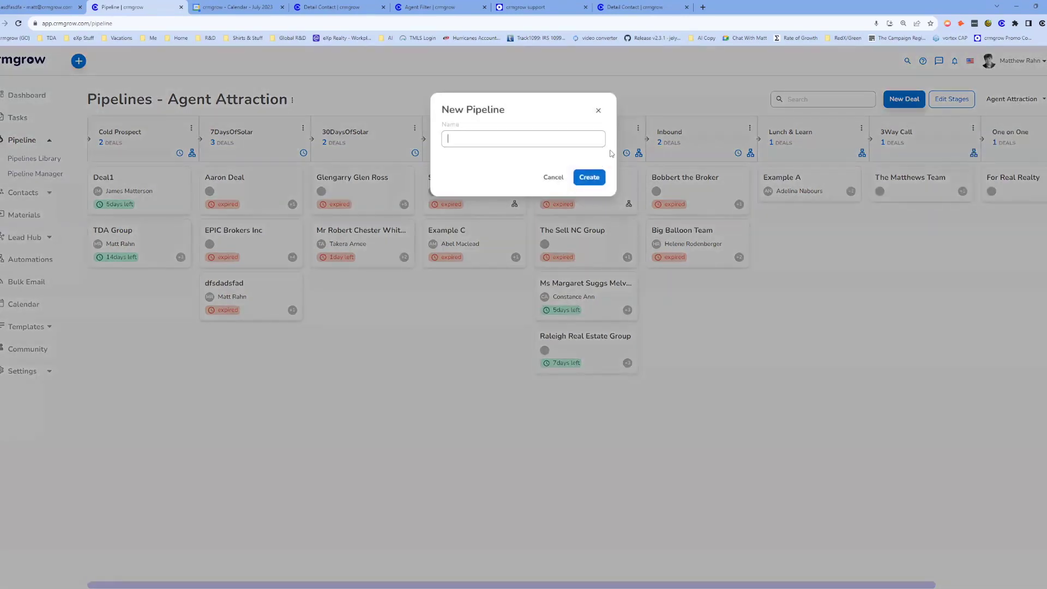
type("New Buyers")
left_click(592, 180)
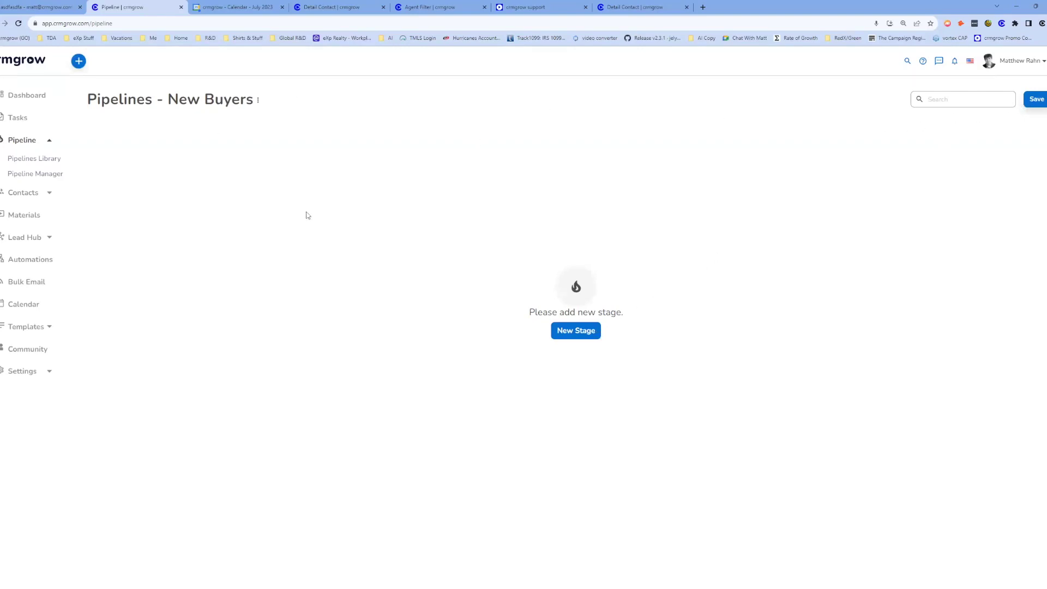
Switch to the Dashboard to see its activity table.
left_click(23, 102)
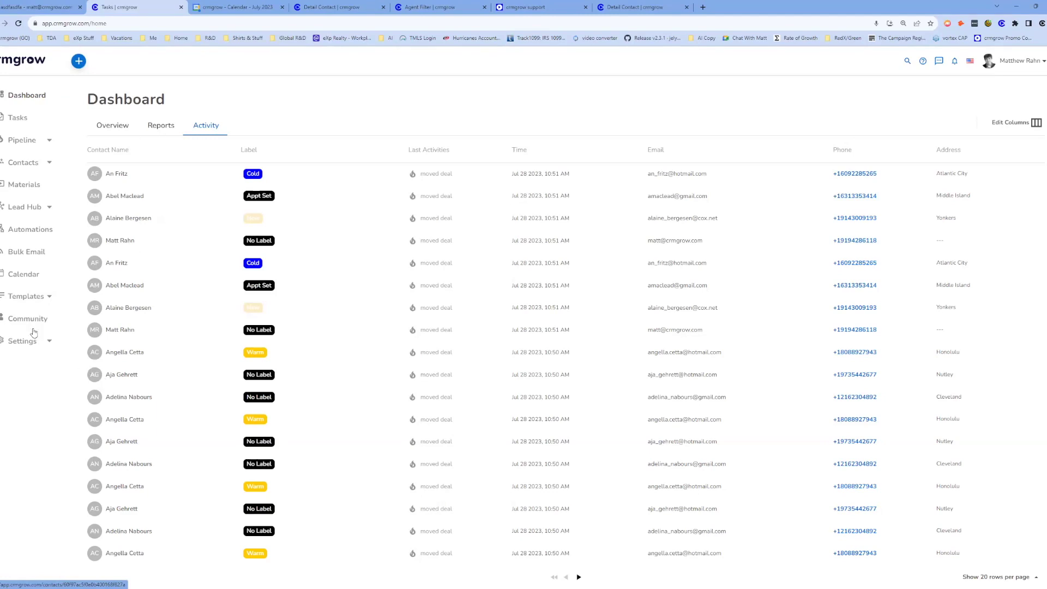
Open the Upload New Video page through Materials > New Material > Video.
left_click(14, 187)
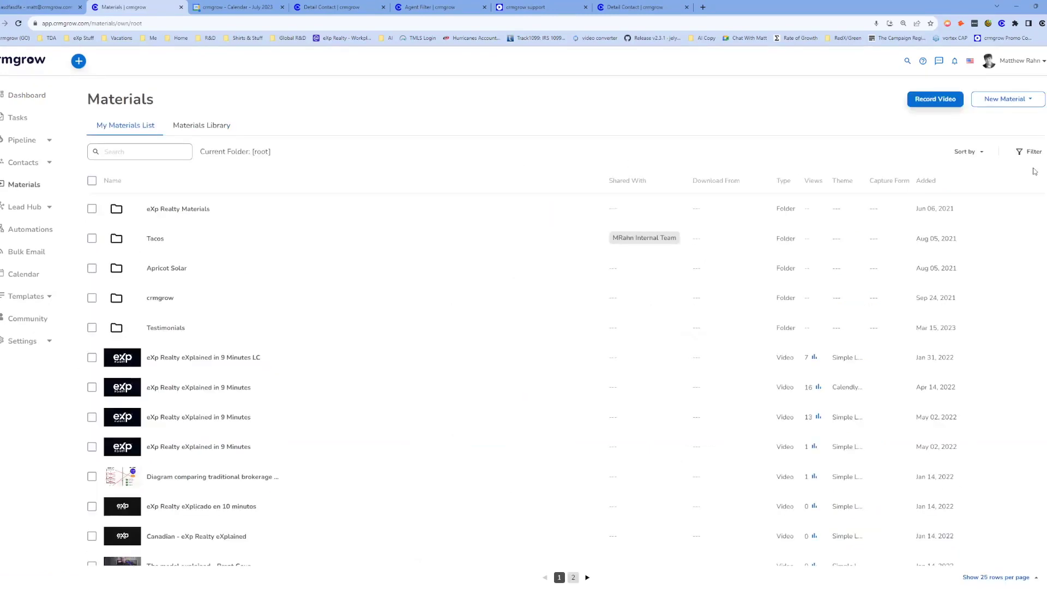
left_click(1023, 102)
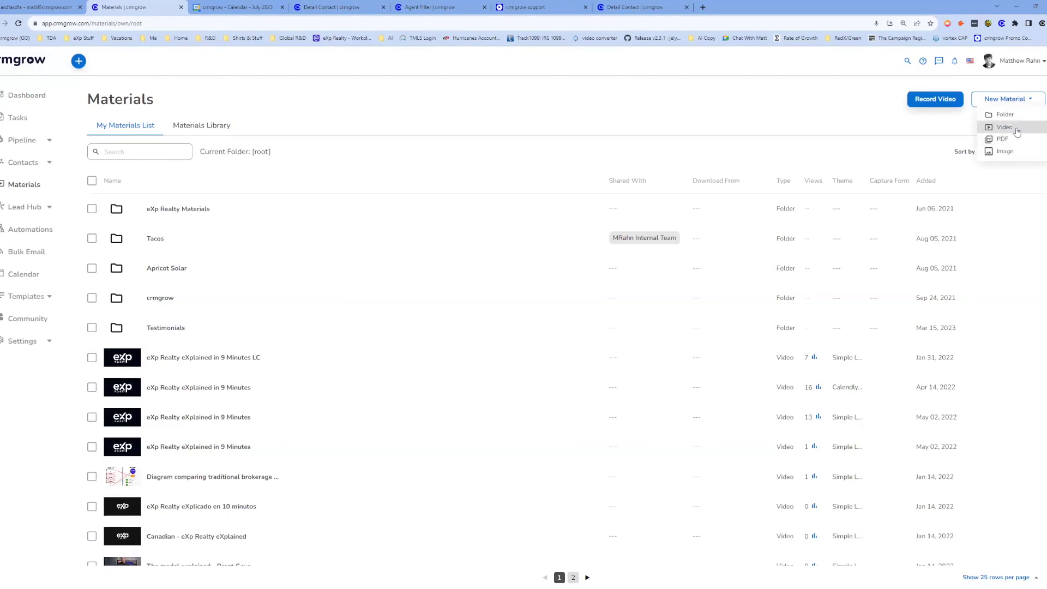
left_click(1005, 127)
left_click(405, 190)
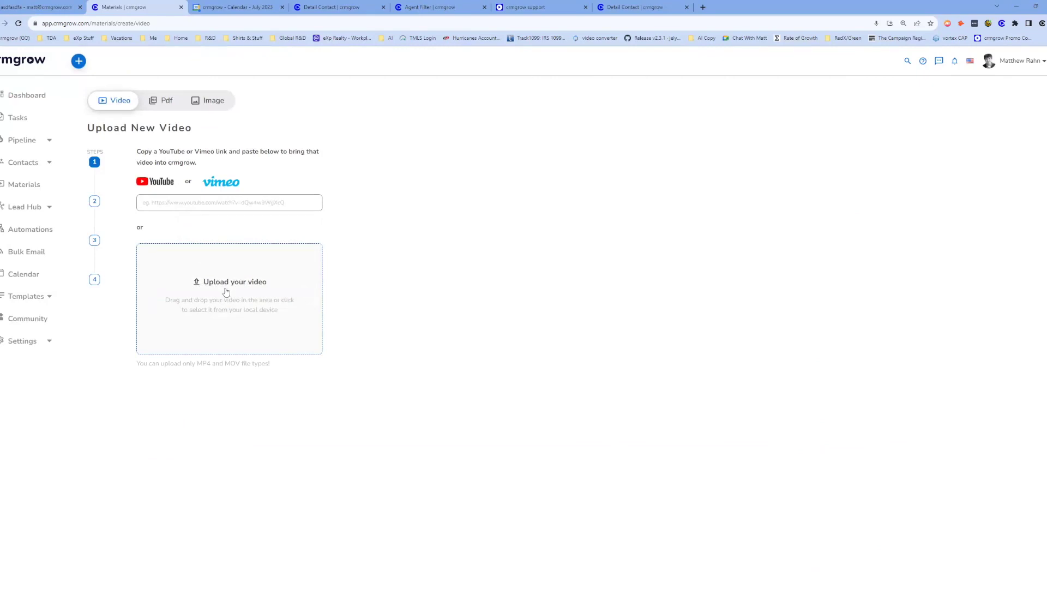
Toggle the crmgrow browser extension and switch to the Gmail tab.
left_click(1002, 25)
left_click(1001, 26)
left_click(17, 5)
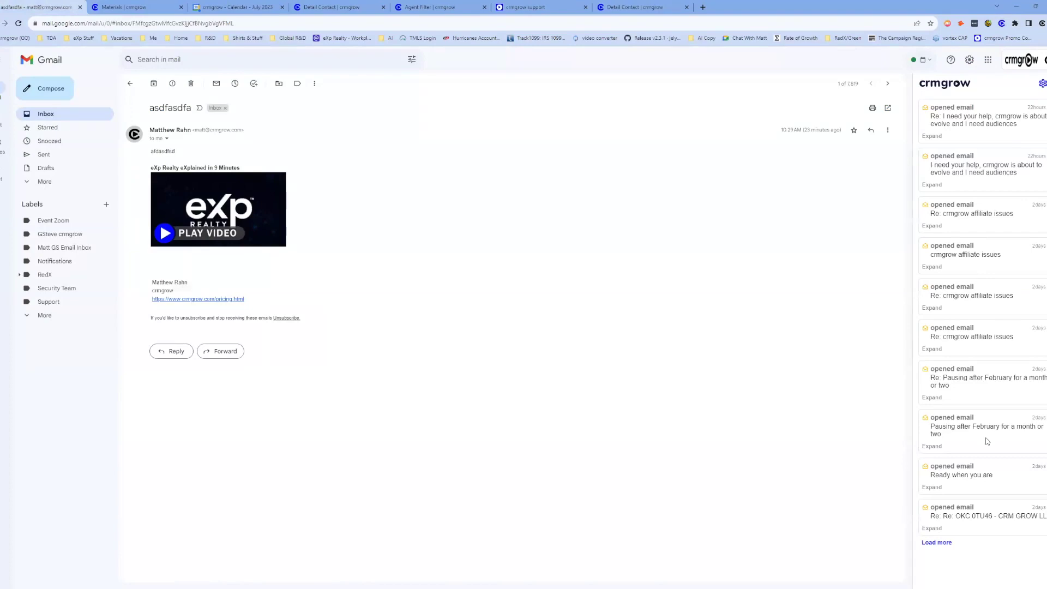
Compose a new Gmail message and insert the eXp Realty video from crmgrow Materials.
left_click(49, 88)
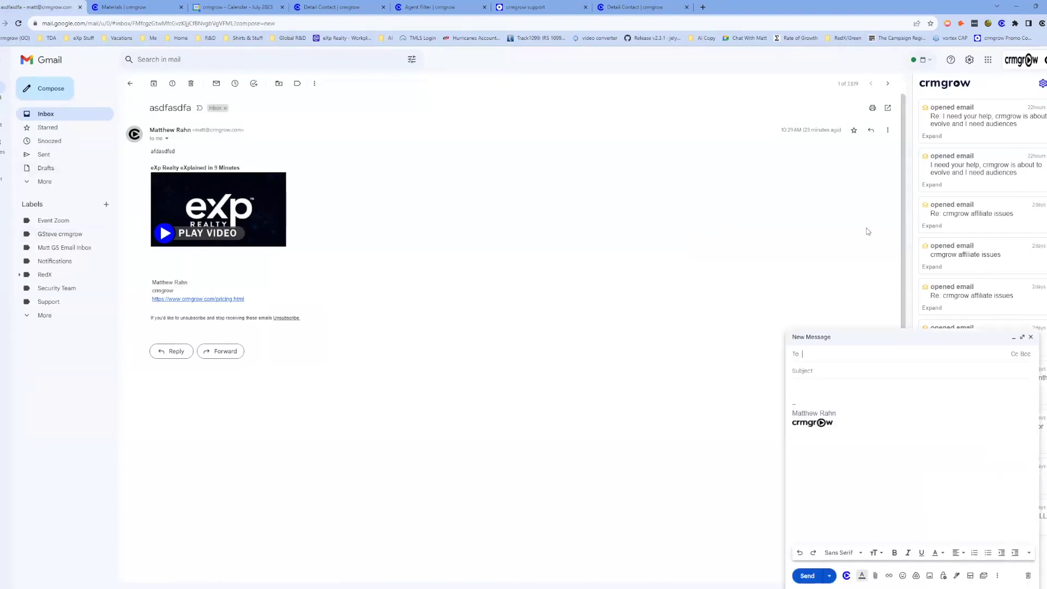
left_click(847, 576)
left_click(855, 545)
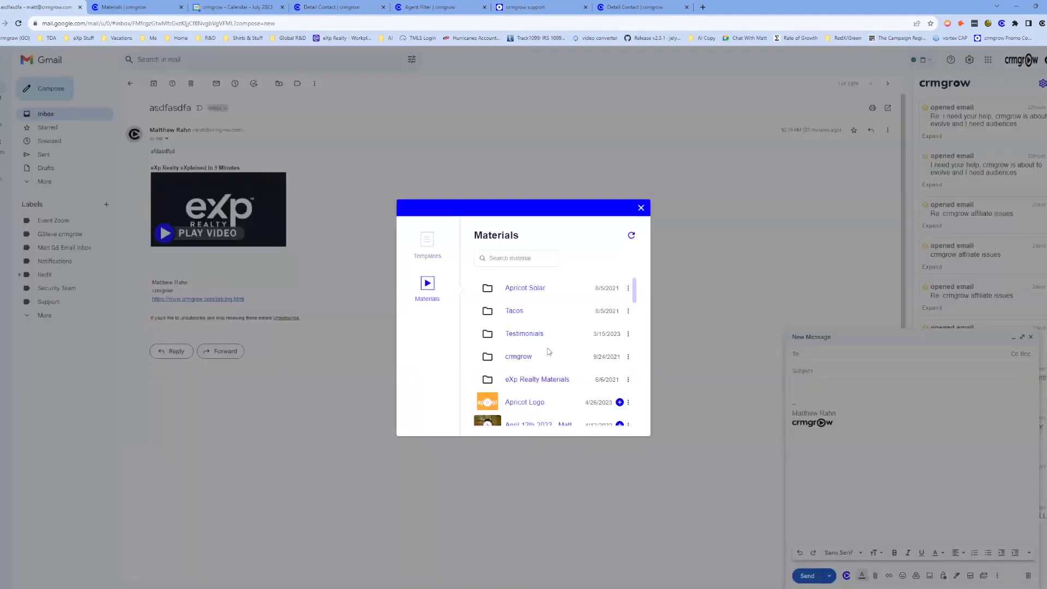
scroll(548, 351, "down", 10)
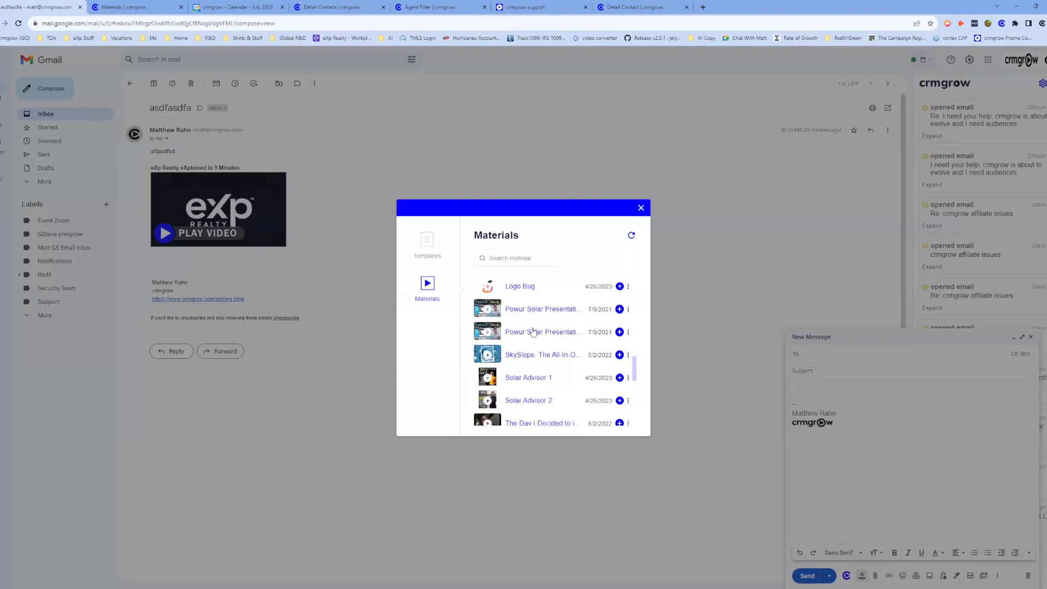
left_click(619, 346)
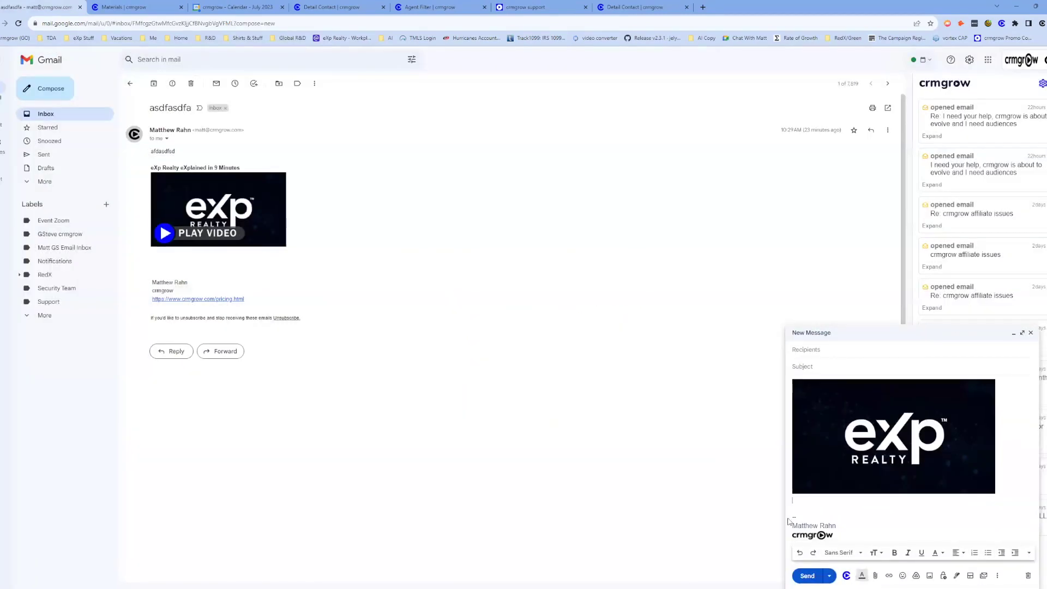
Add the suggested contact as the recipient, then return to the inbox.
left_click(827, 350)
type("matt")
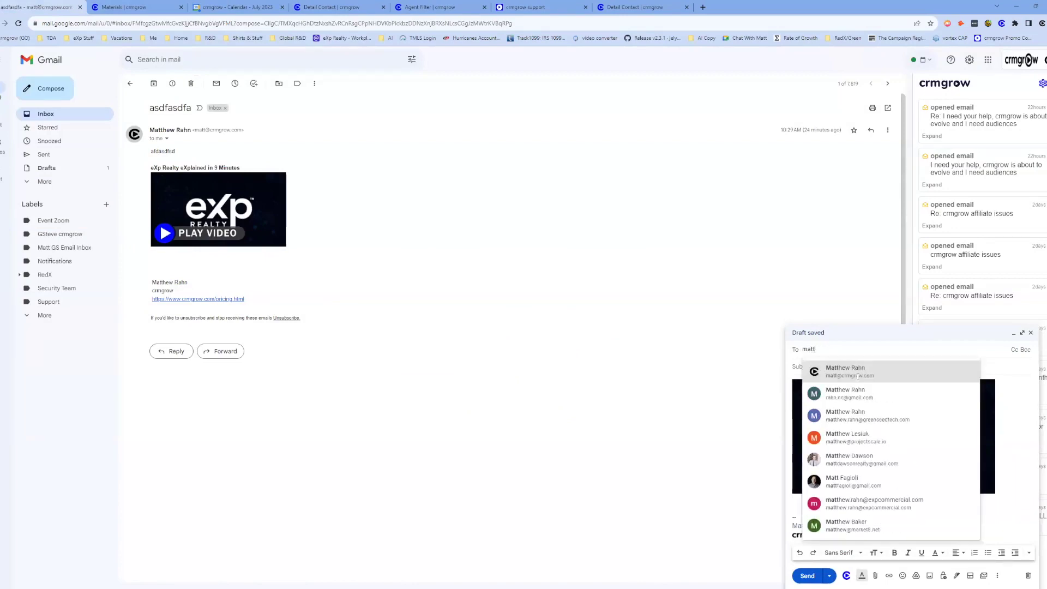
left_click(858, 375)
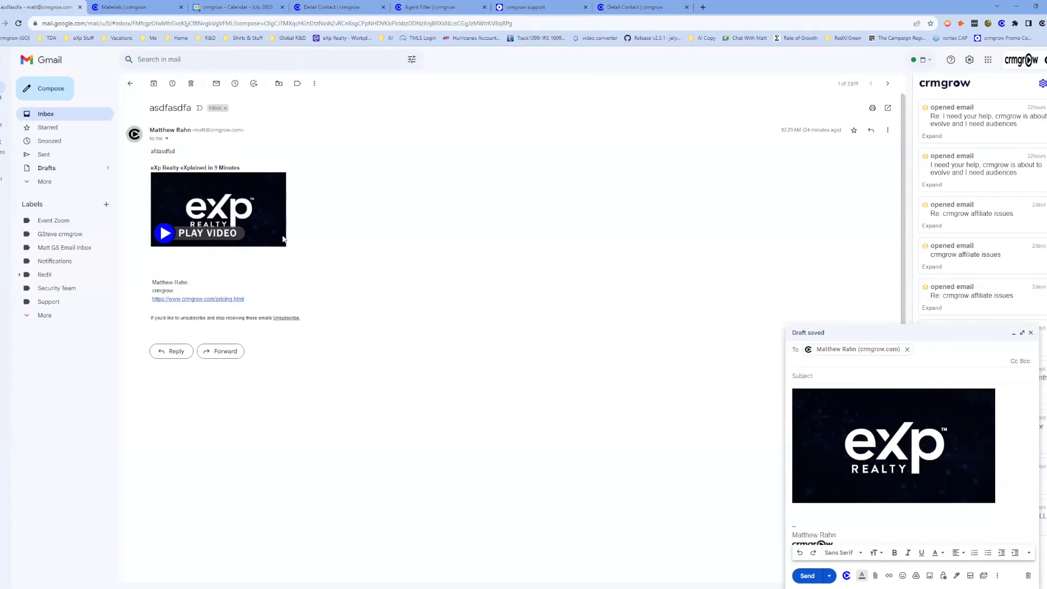
left_click(58, 116)
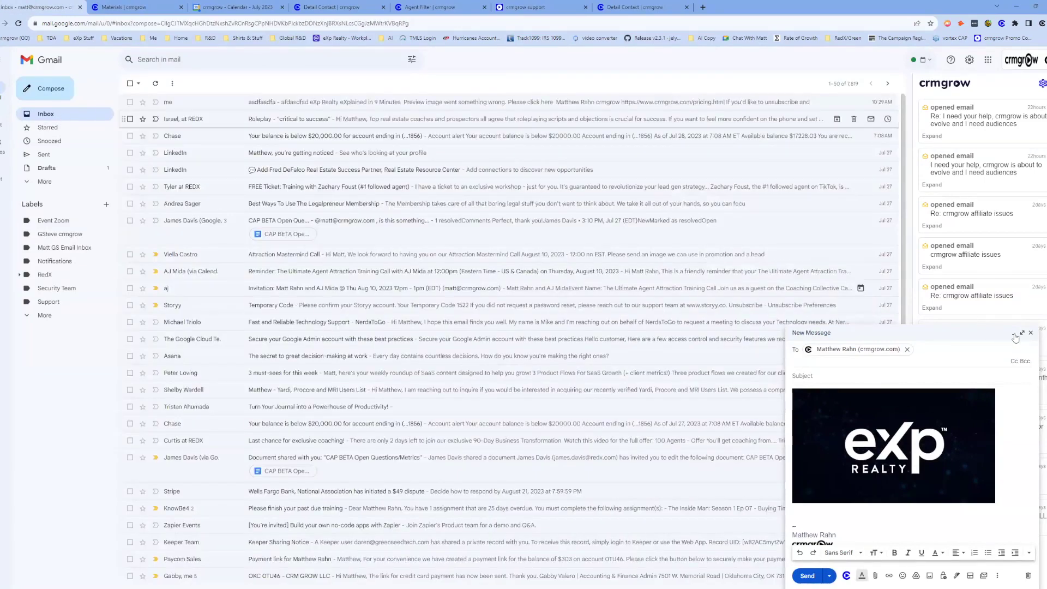
Close the draft, view crmgrow Templates from the extension, and return to the Materials tab.
left_click(1030, 332)
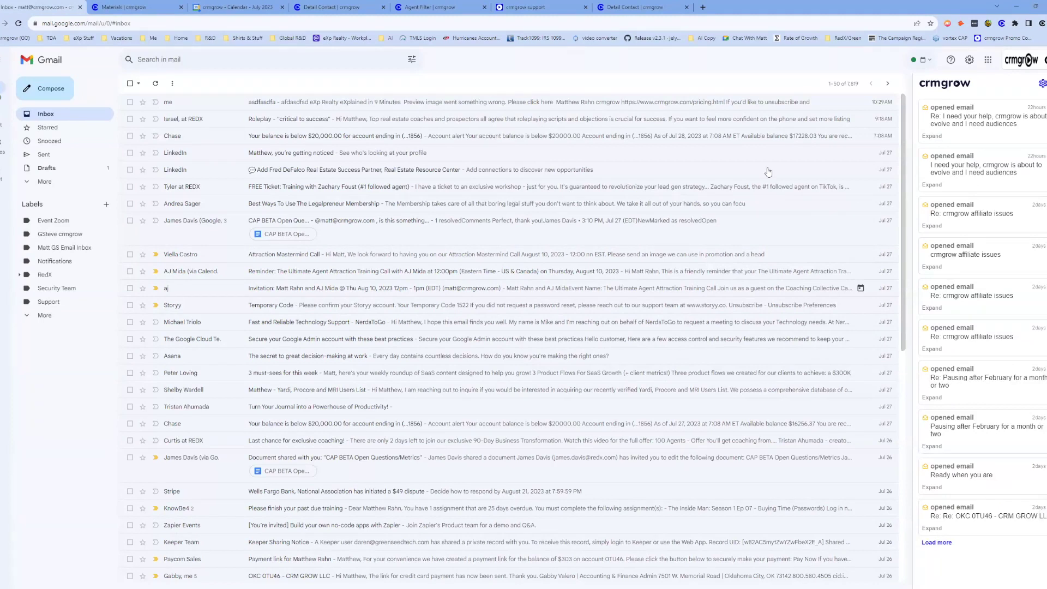
left_click(1002, 25)
left_click(913, 102)
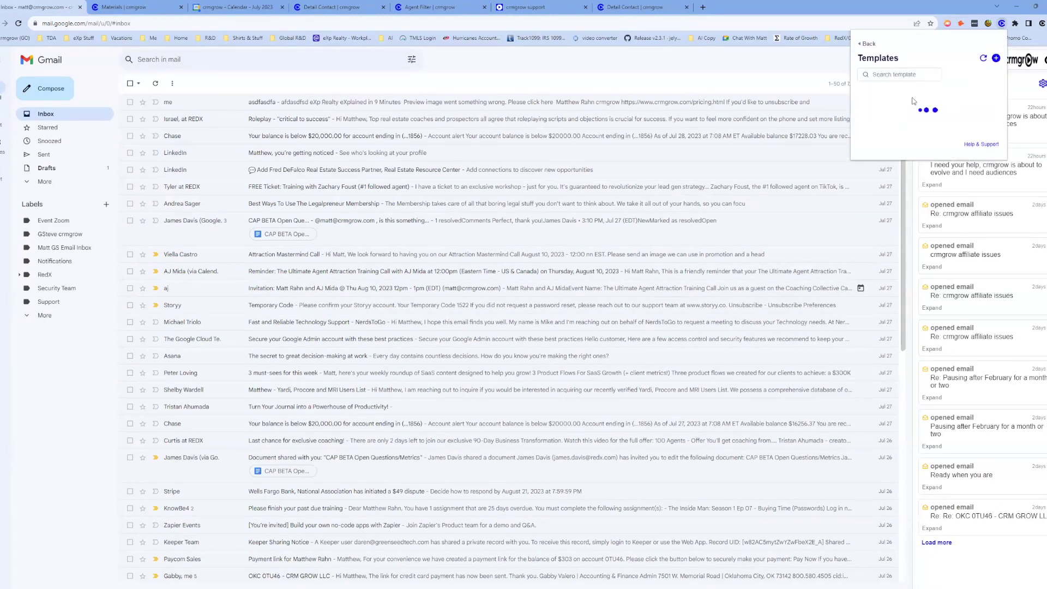
left_click(136, 7)
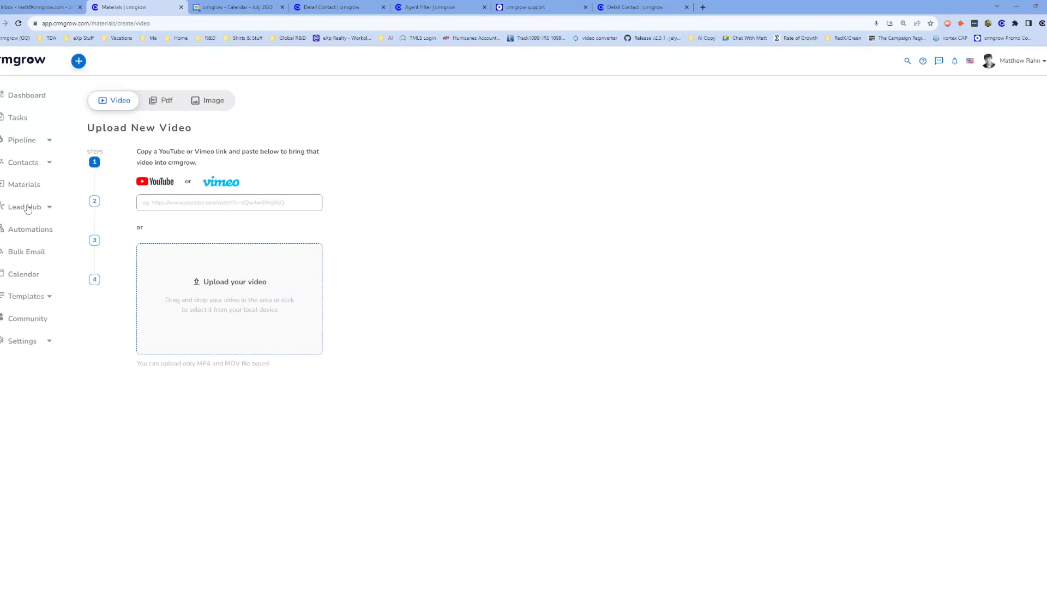
Browse the Automations Library, open the Email & Text eXp eXplained automation, then go to Pipeline.
left_click(30, 230)
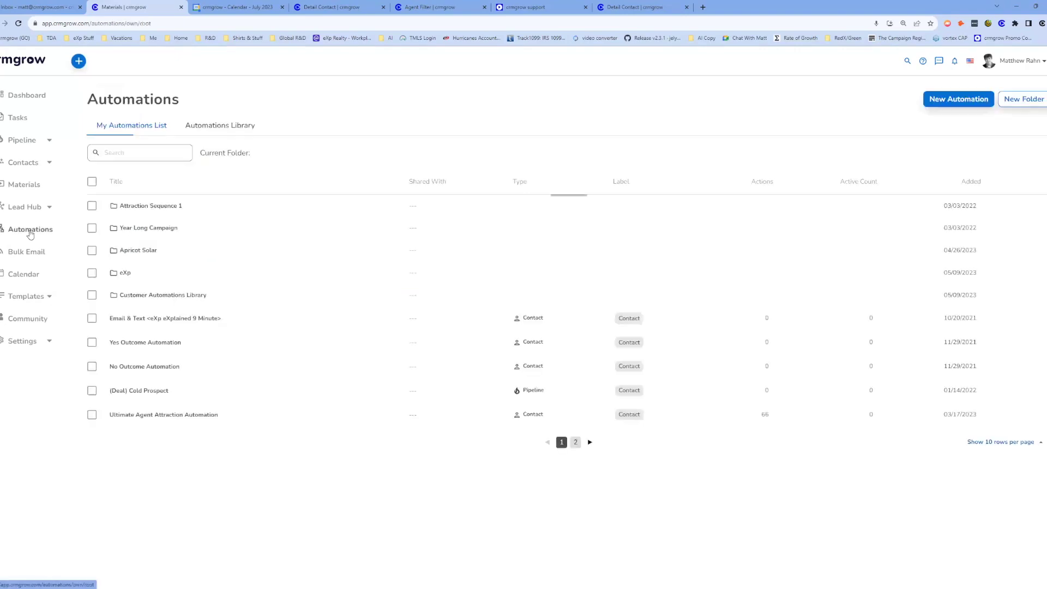
left_click(234, 132)
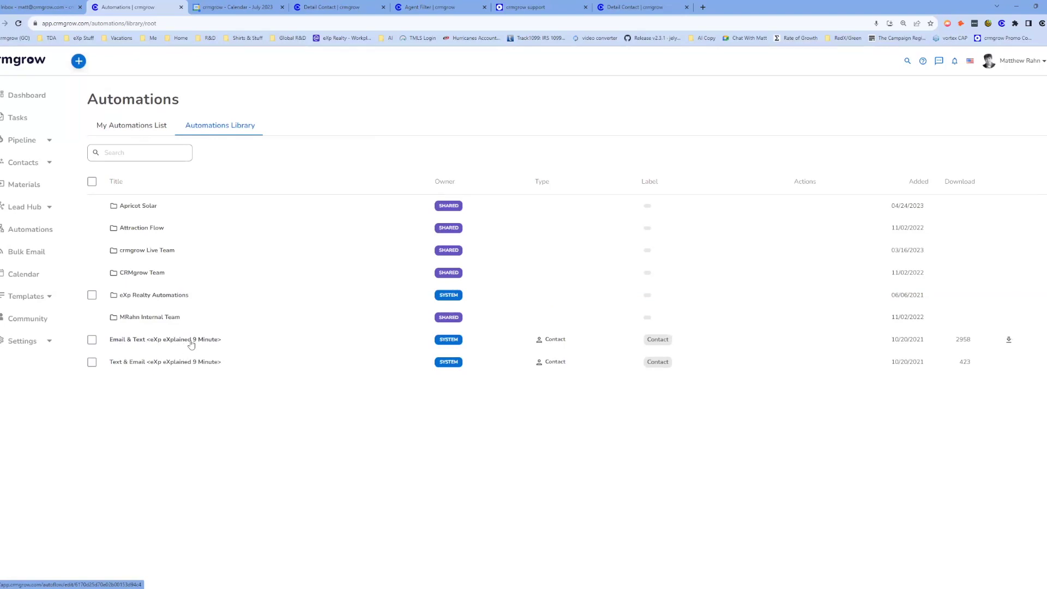
left_click(191, 344)
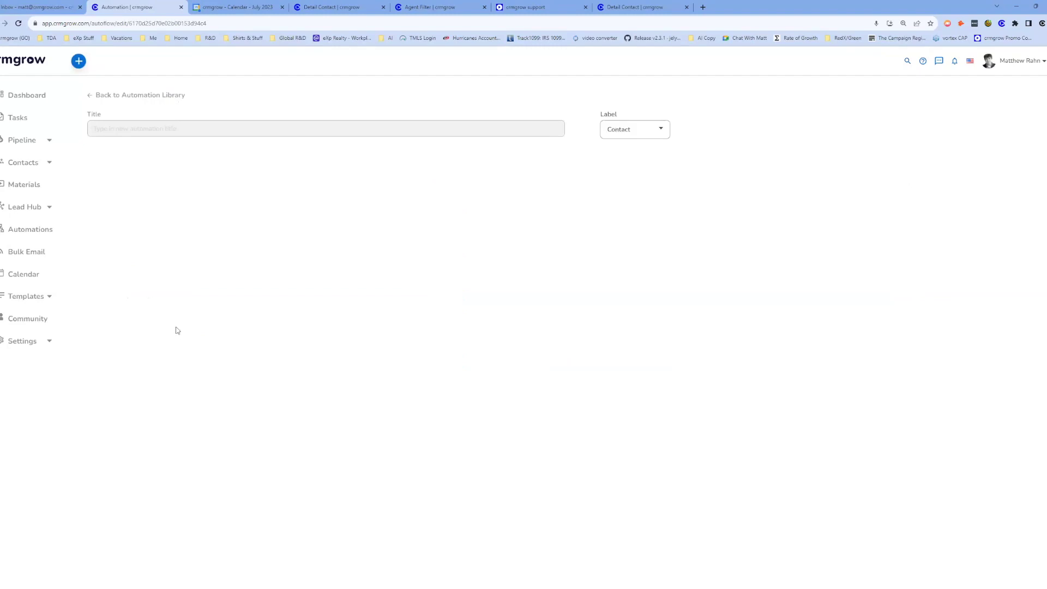
left_click(24, 145)
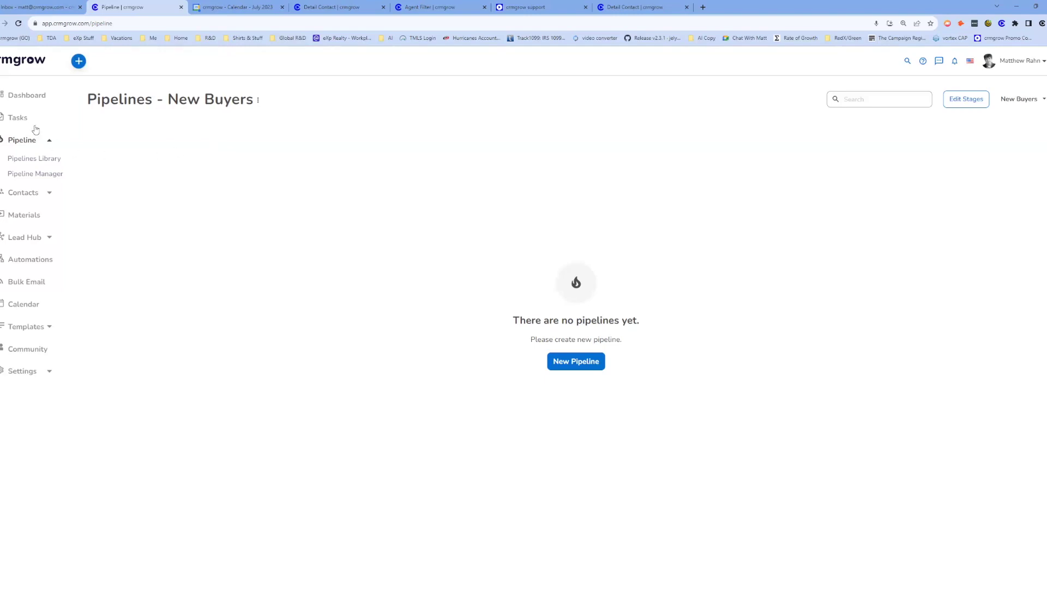
Go back to the Dashboard's Activity table of recent moved-deal entries.
left_click(35, 98)
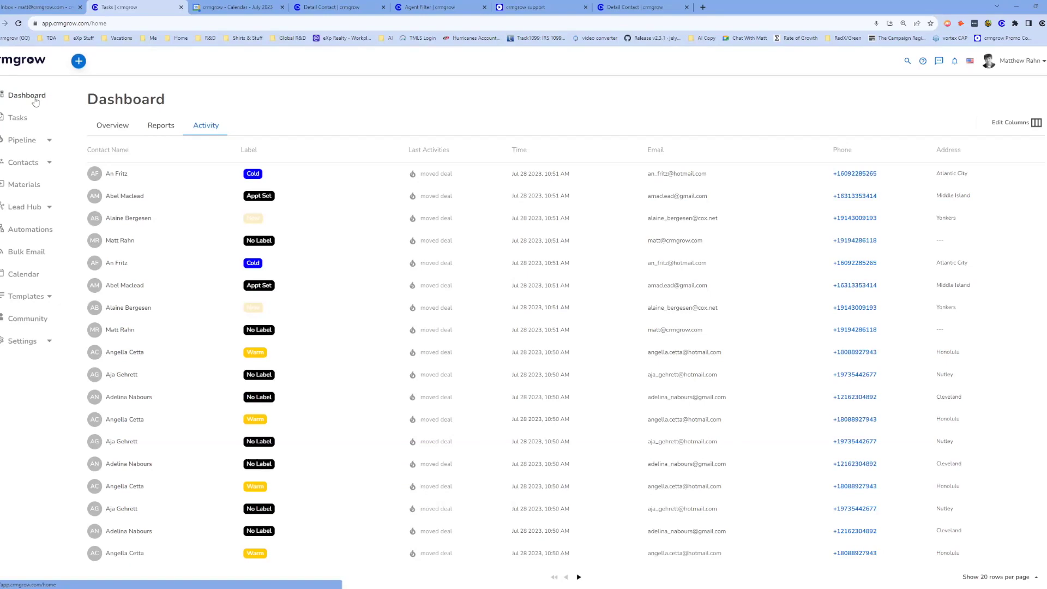
Select and clear the Dashboard title text, then open My Automations List.
left_click_drag(88, 99, 163, 96)
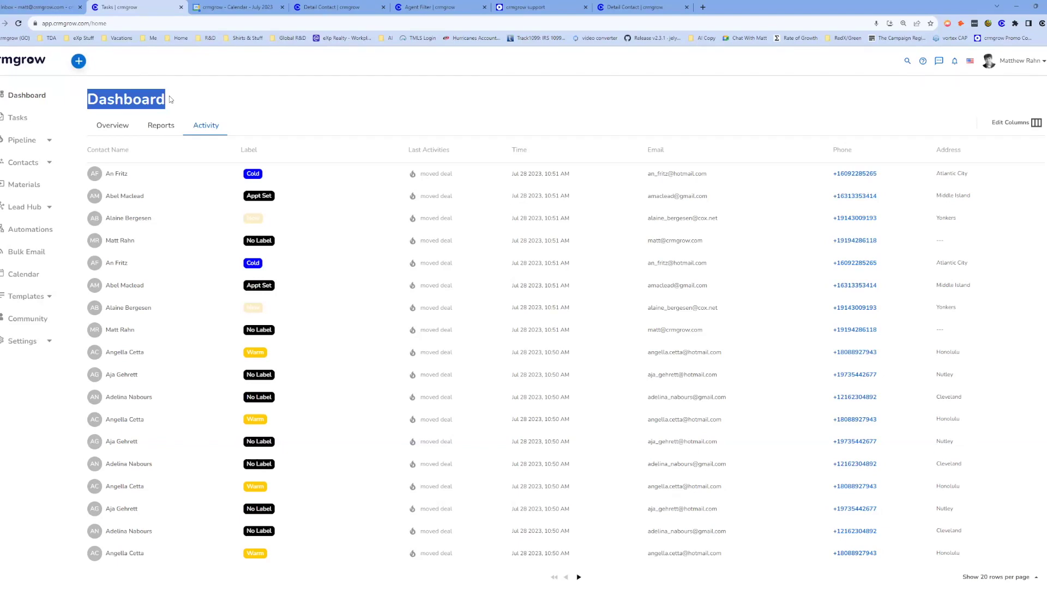
left_click(177, 98)
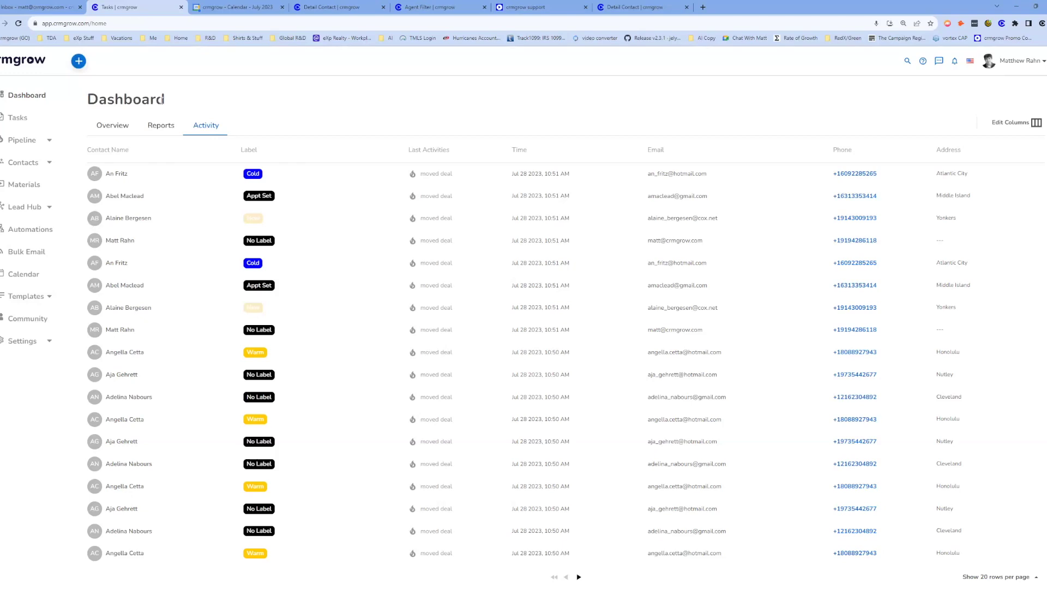
left_click_drag(165, 102, 131, 102)
left_click(178, 103)
left_click(36, 231)
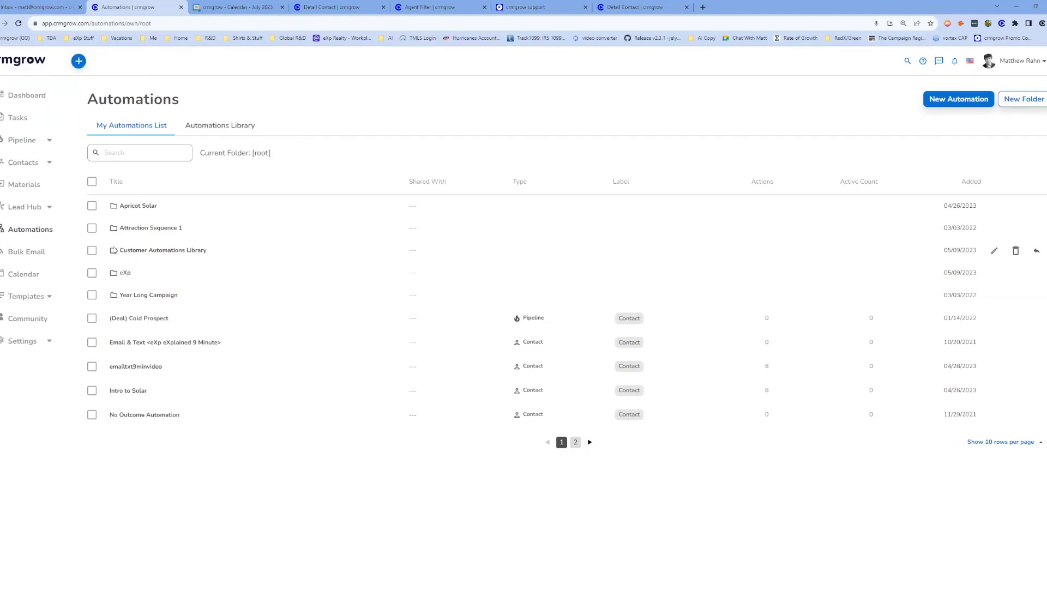
left_click(35, 349)
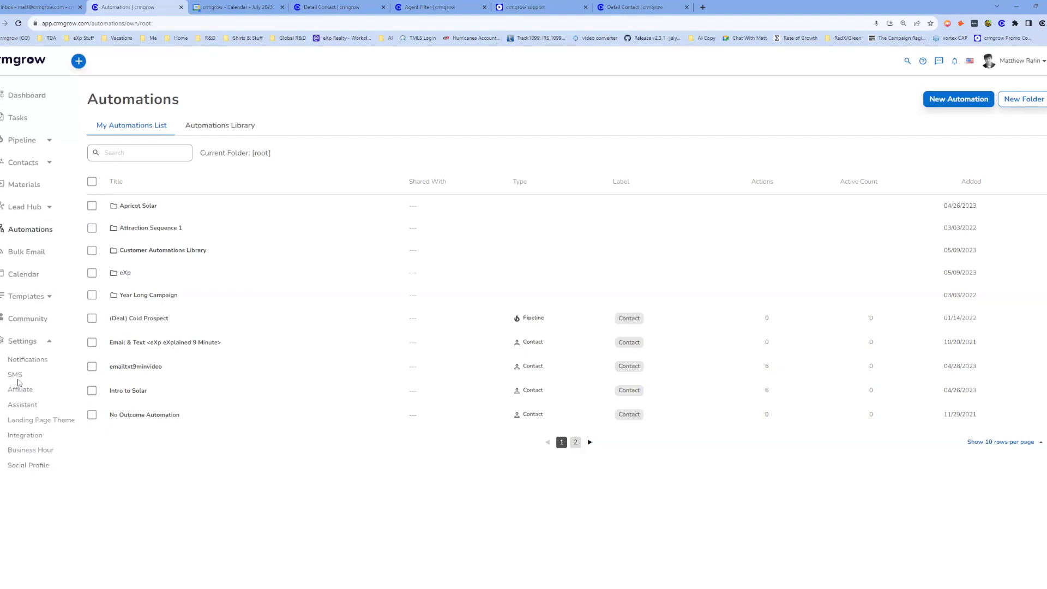
left_click(16, 375)
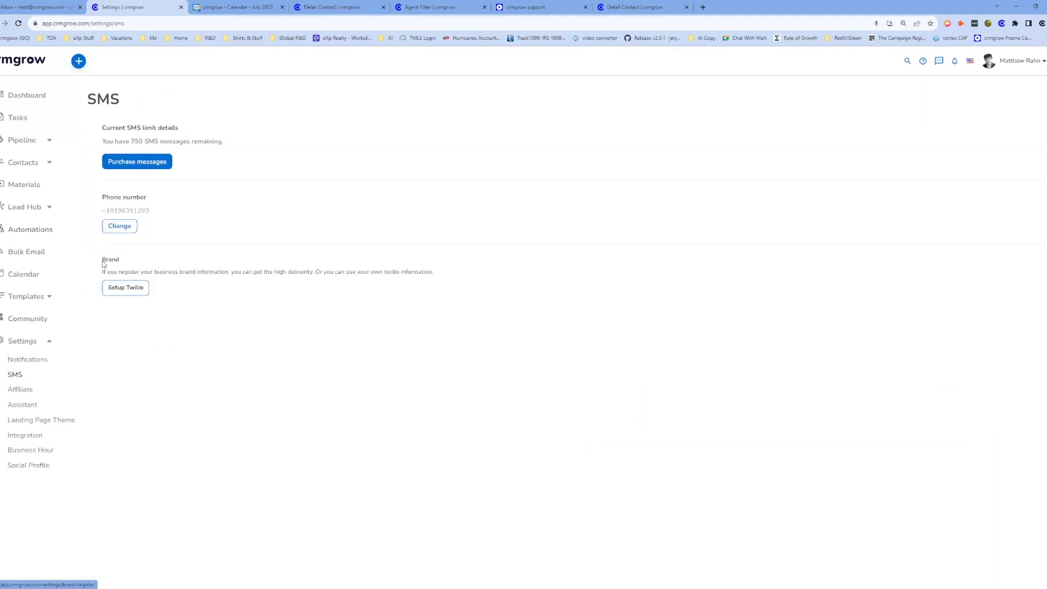
left_click_drag(100, 276, 278, 271)
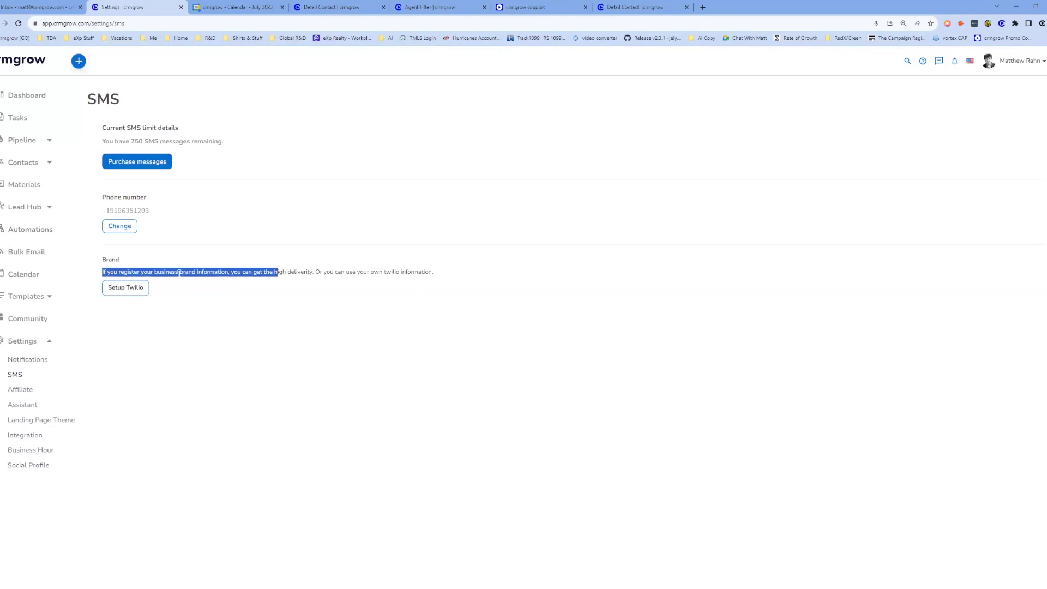
left_click(252, 293)
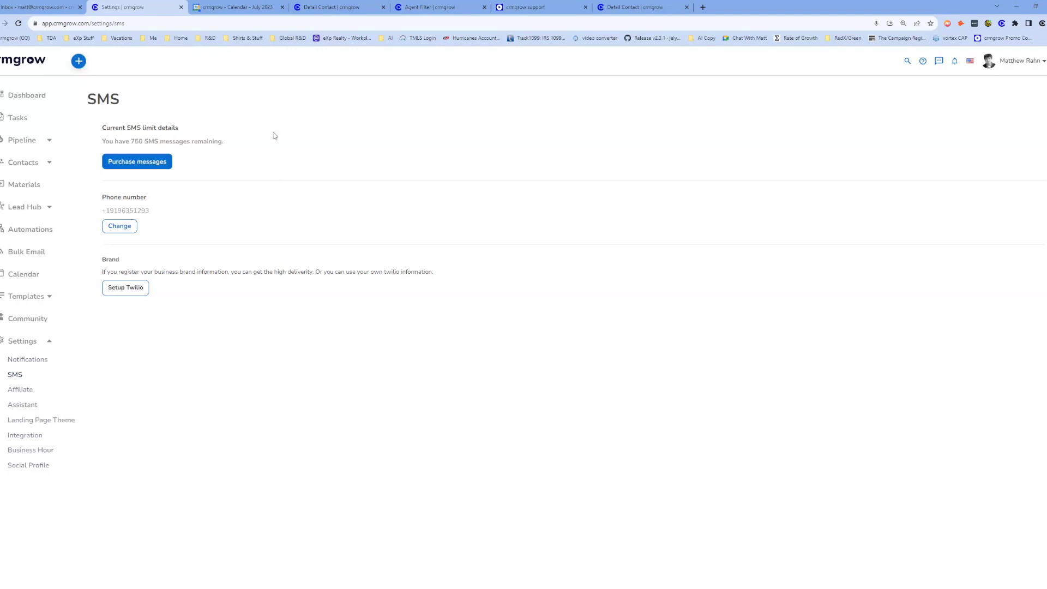
Open the My profile Info page, leaving the company set to eXp Realty.
left_click(1029, 63)
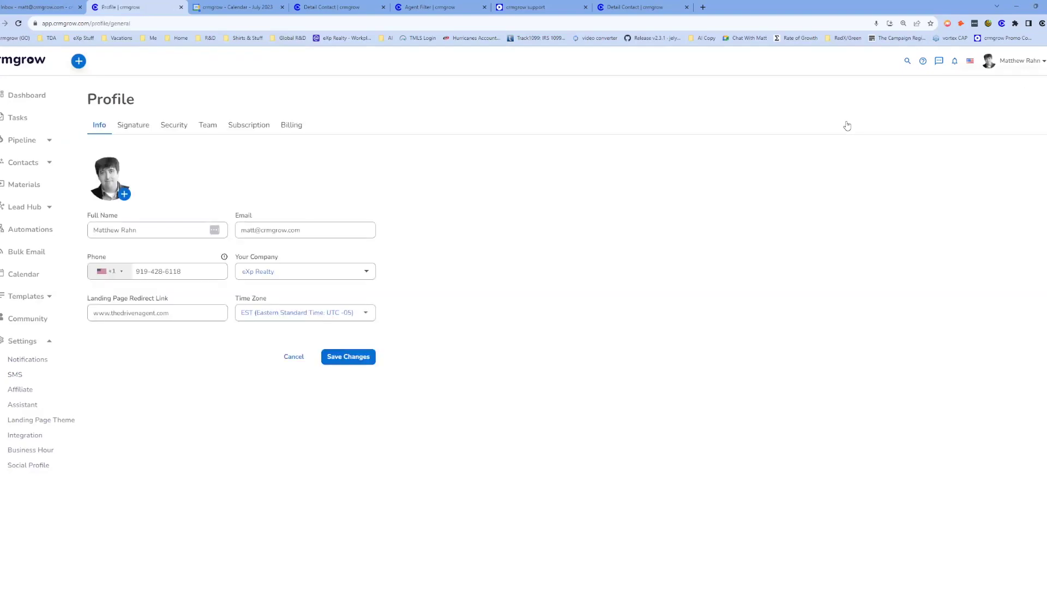
left_click(263, 272)
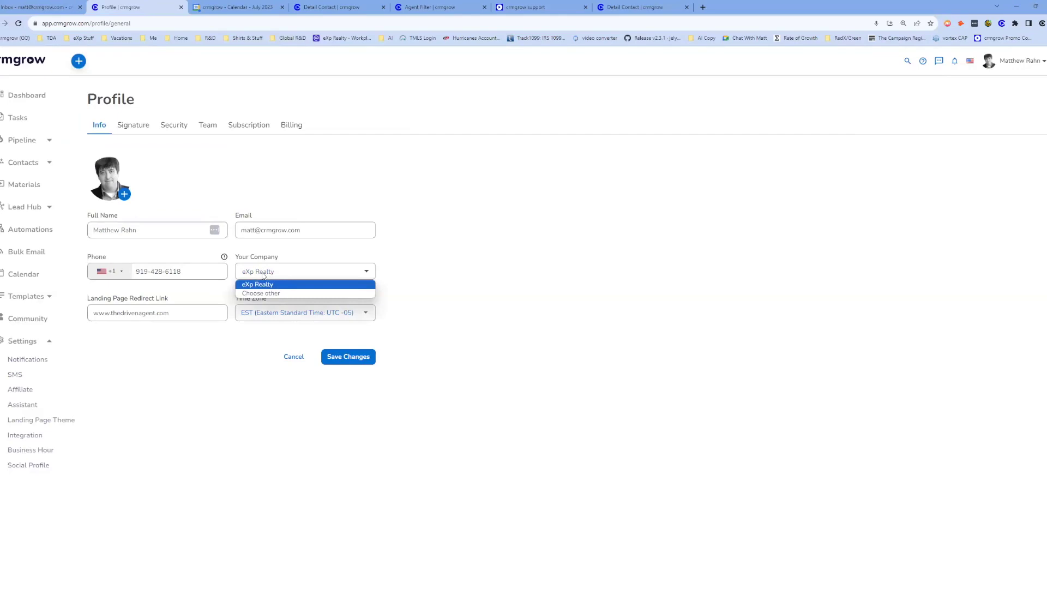
left_click(327, 273)
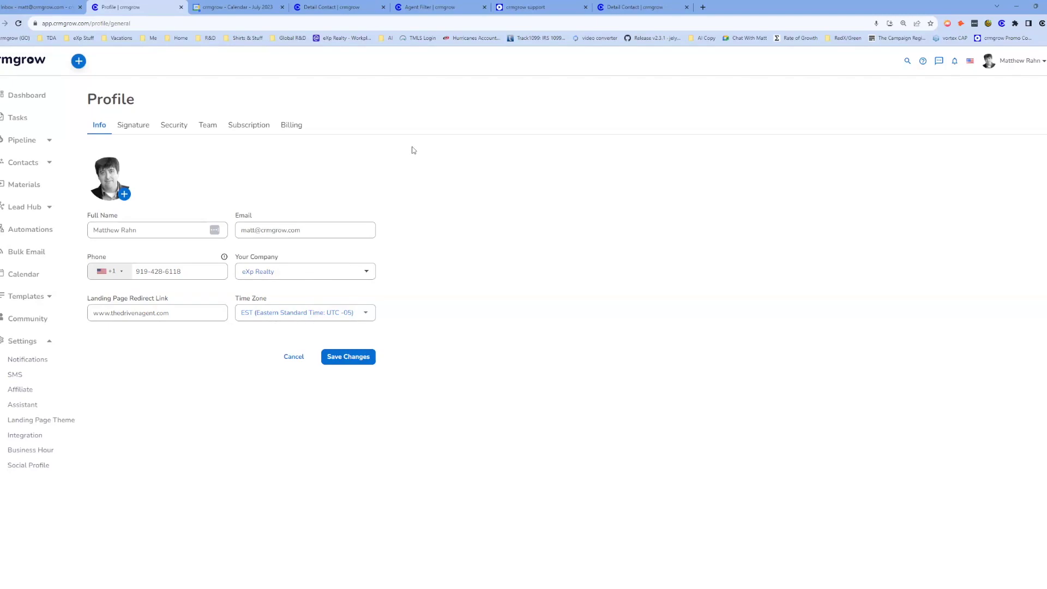
Browse the Materials Library and open the eXp Realty Materials folder.
left_click(24, 184)
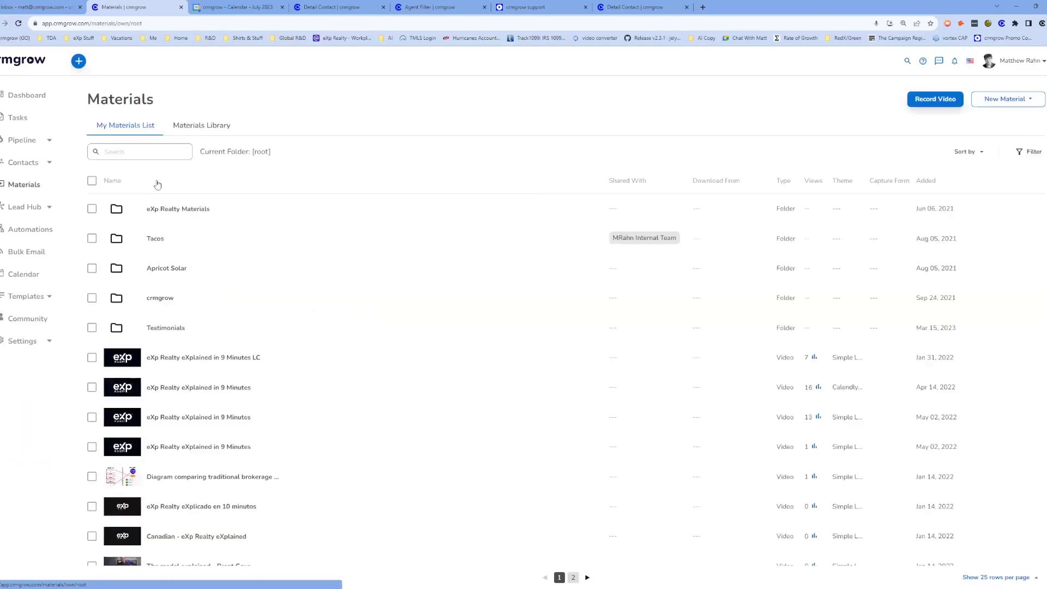
left_click(200, 126)
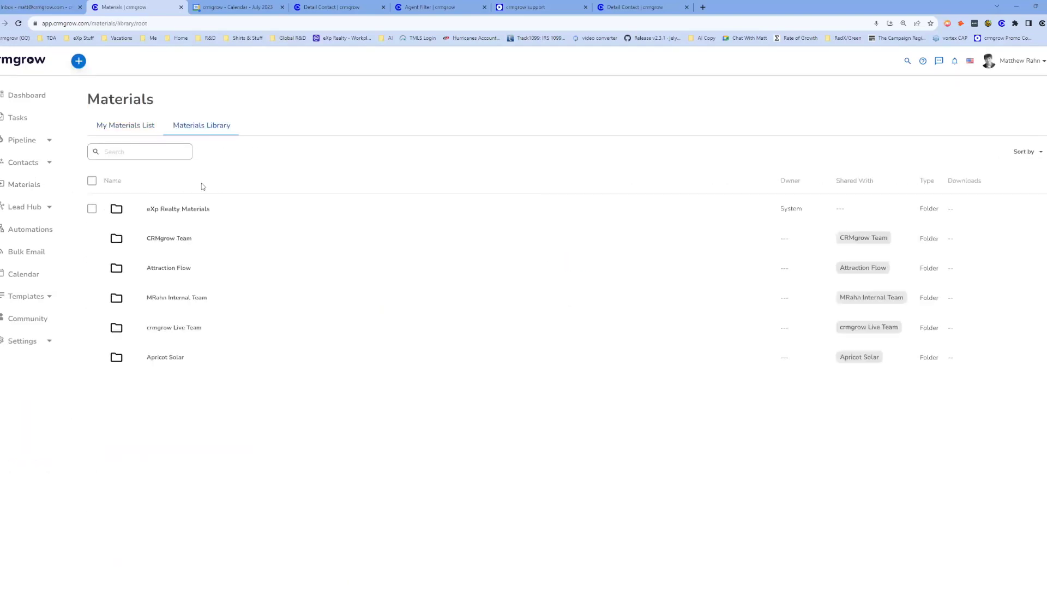
left_click(195, 211)
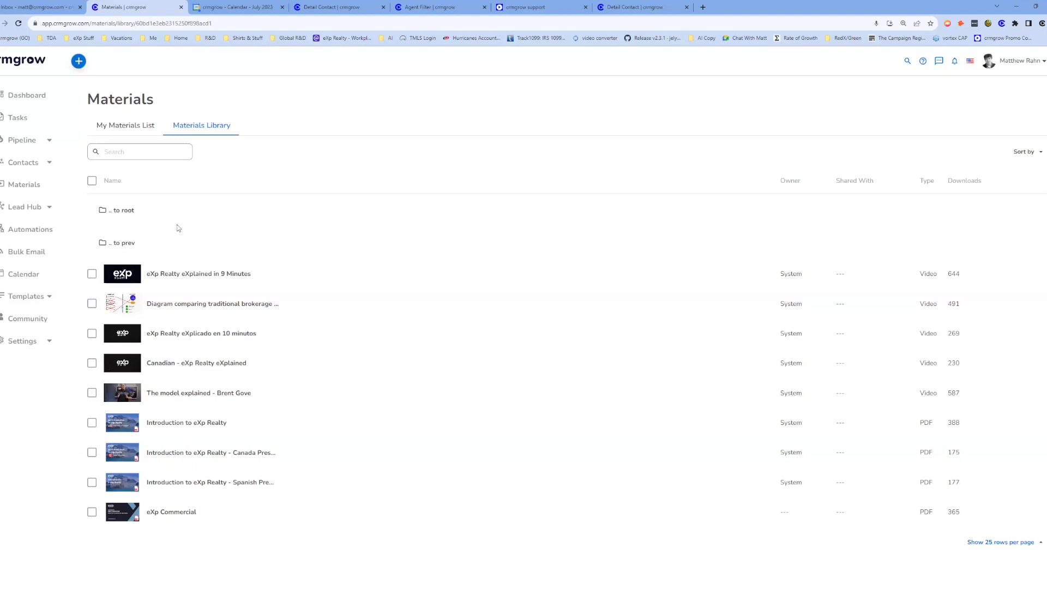
Return to My Materials List, scroll through it, then go back to the Dashboard.
left_click(139, 128)
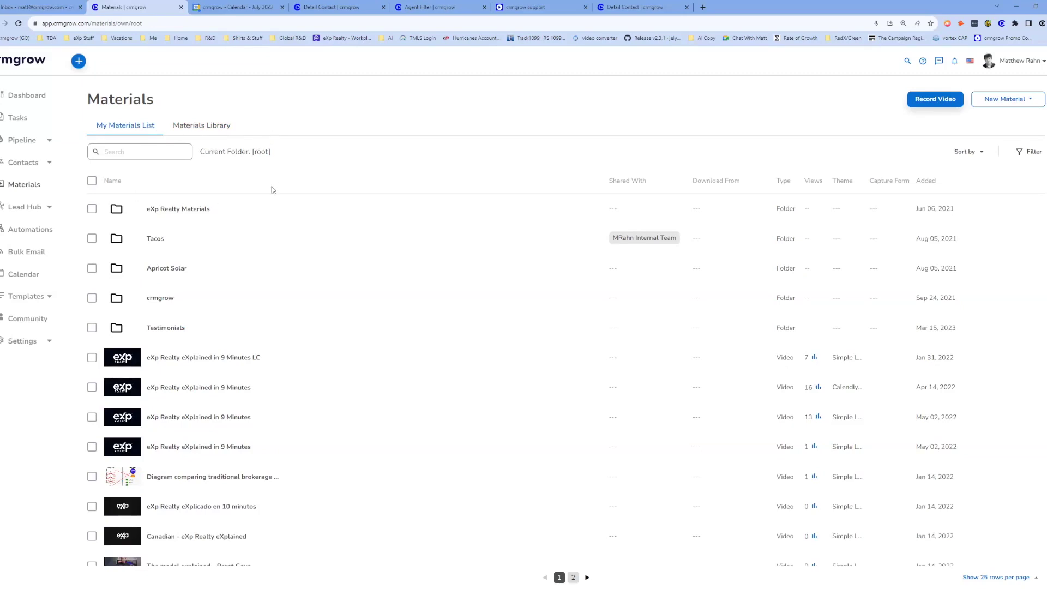
scroll(416, 246, "down", 1)
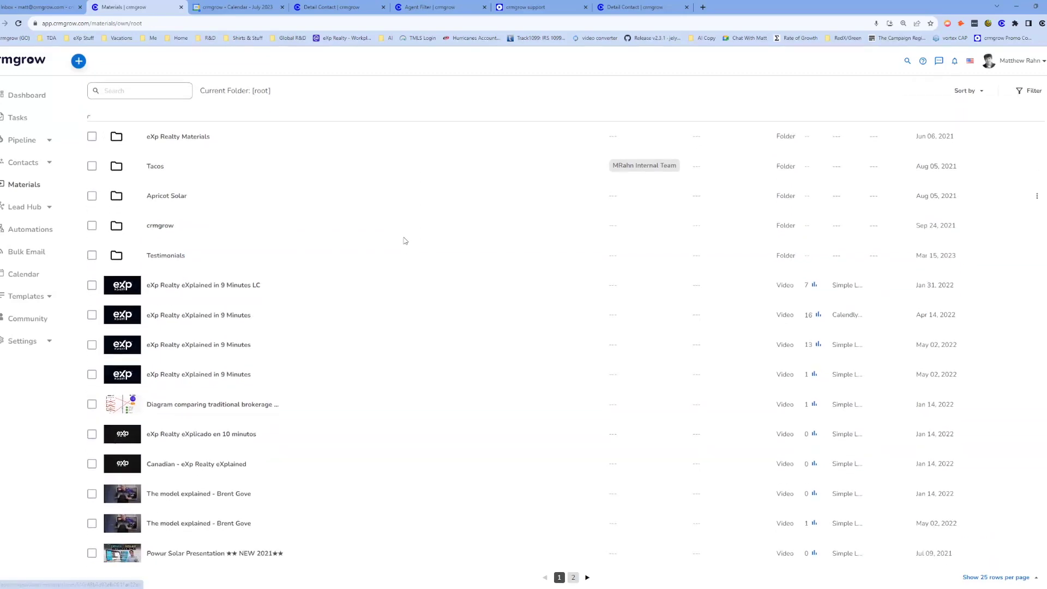
left_click(39, 102)
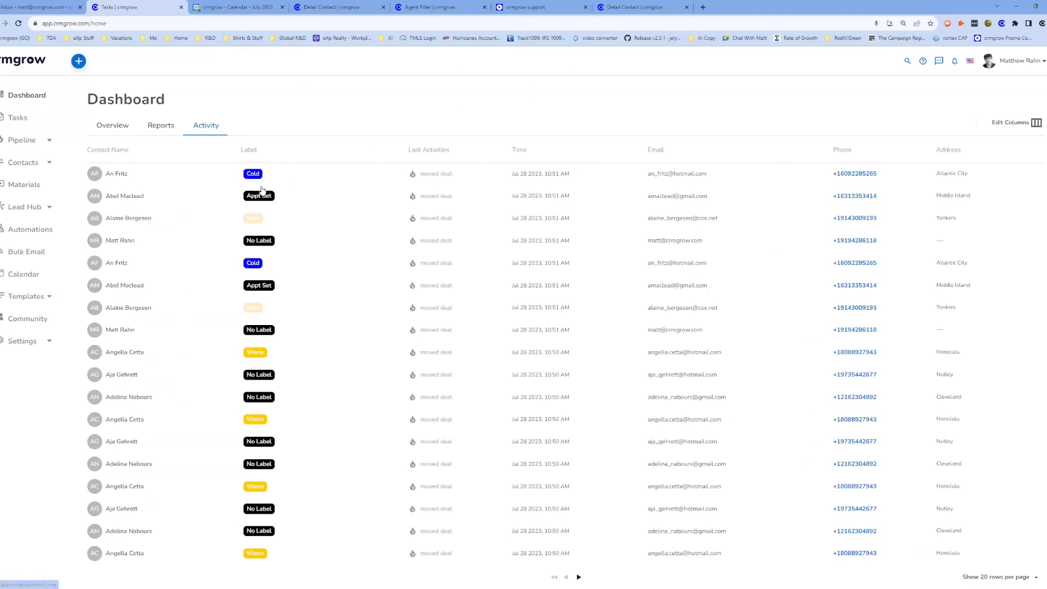
Set the AZ agent filter's state to Delaware (DE), then return to the Dashboard tab.
left_click(410, 8)
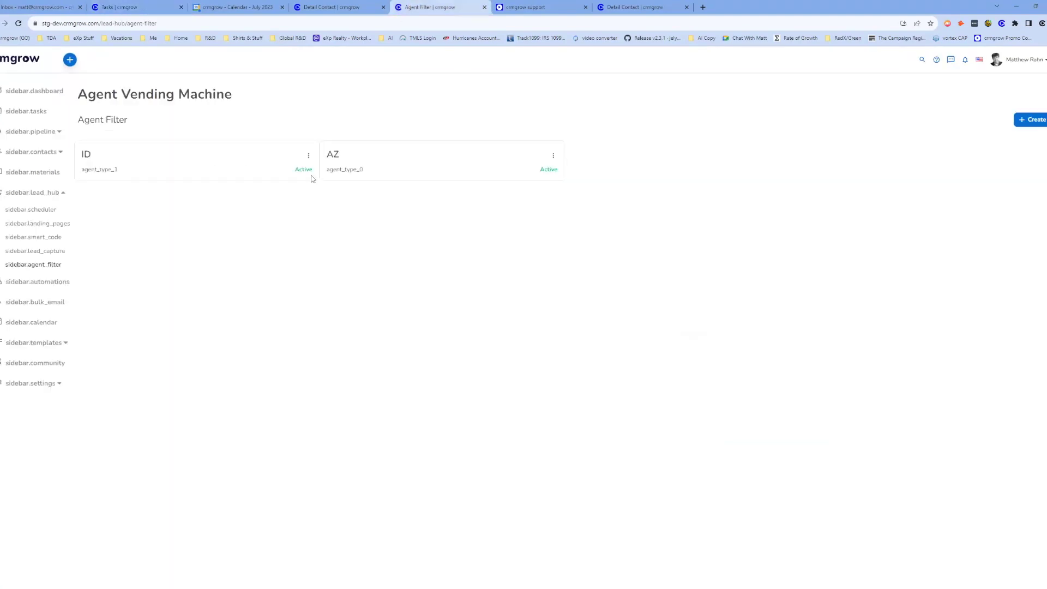
left_click(553, 158)
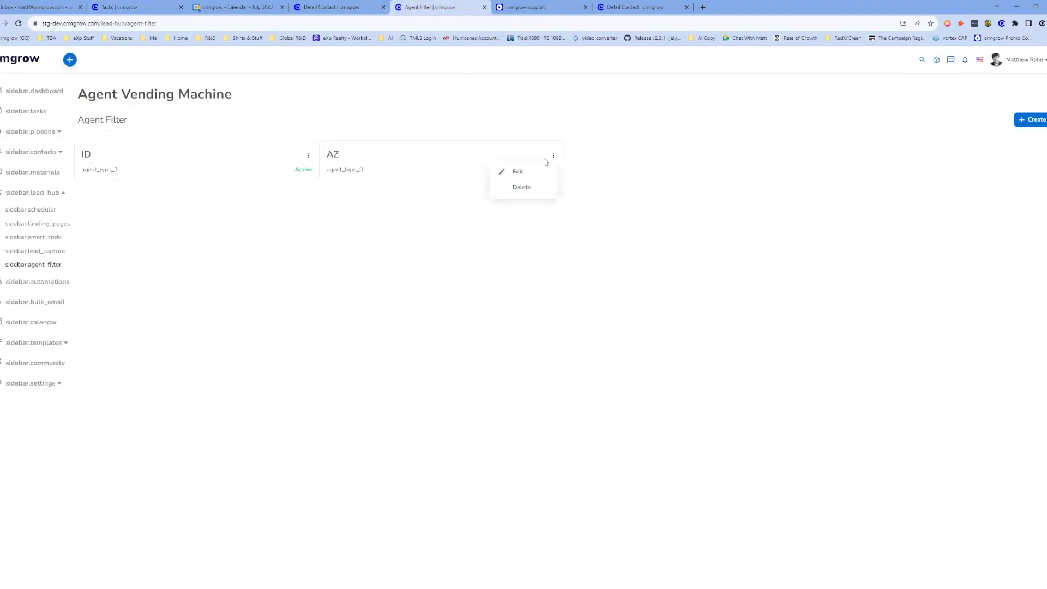
left_click(504, 172)
left_click(488, 155)
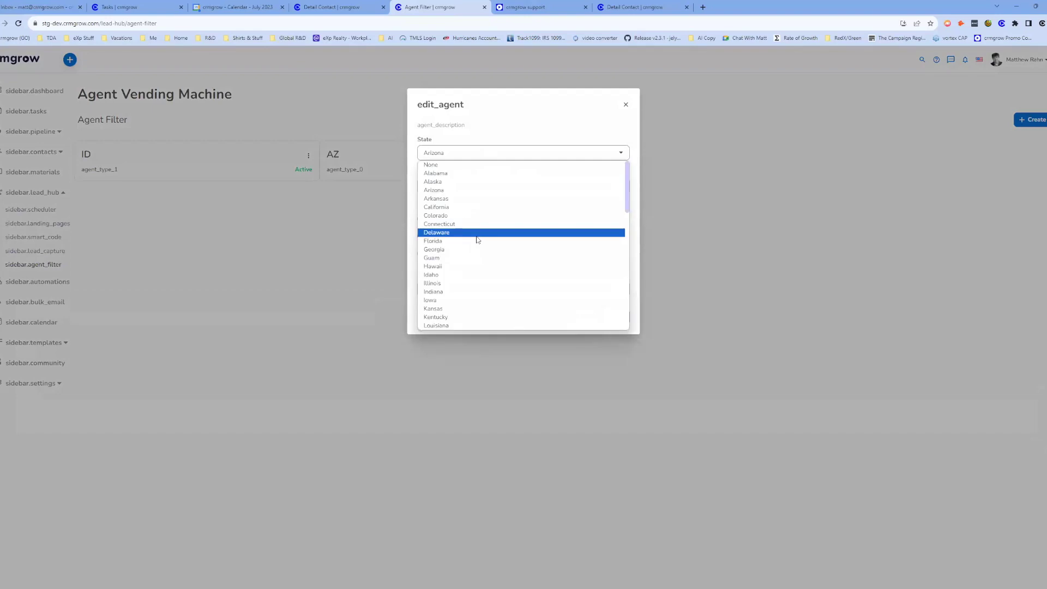
left_click(477, 233)
left_click(618, 317)
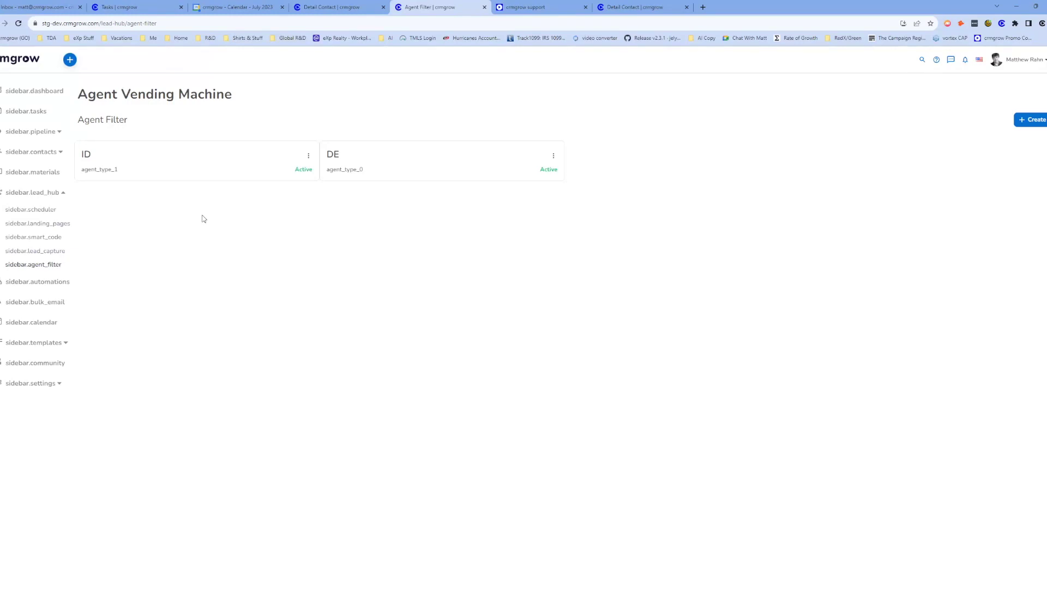
key("ctrl+2")
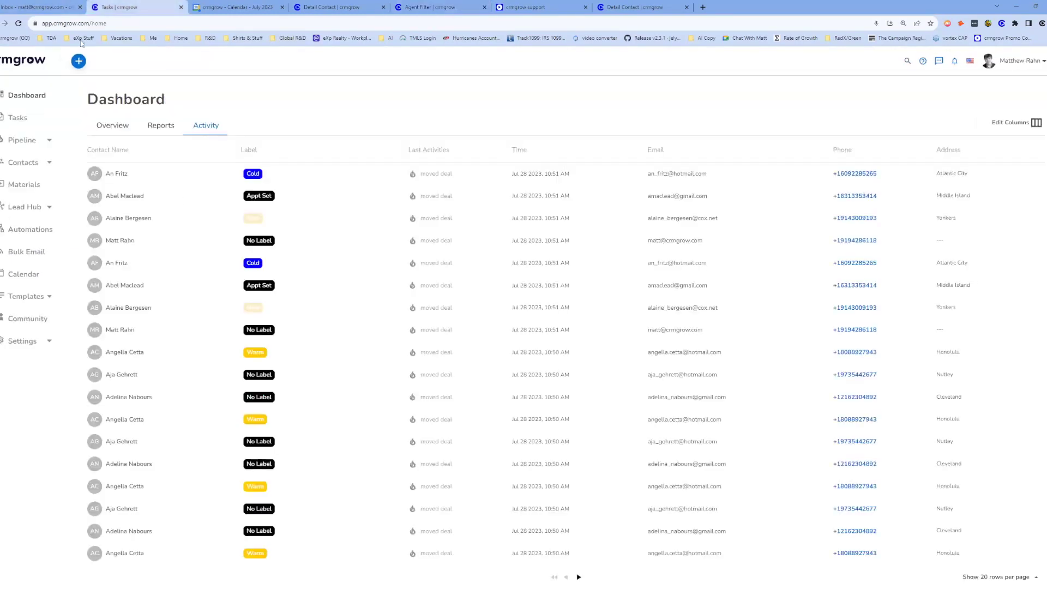
Expand Lead Hub and view Landing Pages, Smart Codes, then the Scheduler event types.
left_click(34, 207)
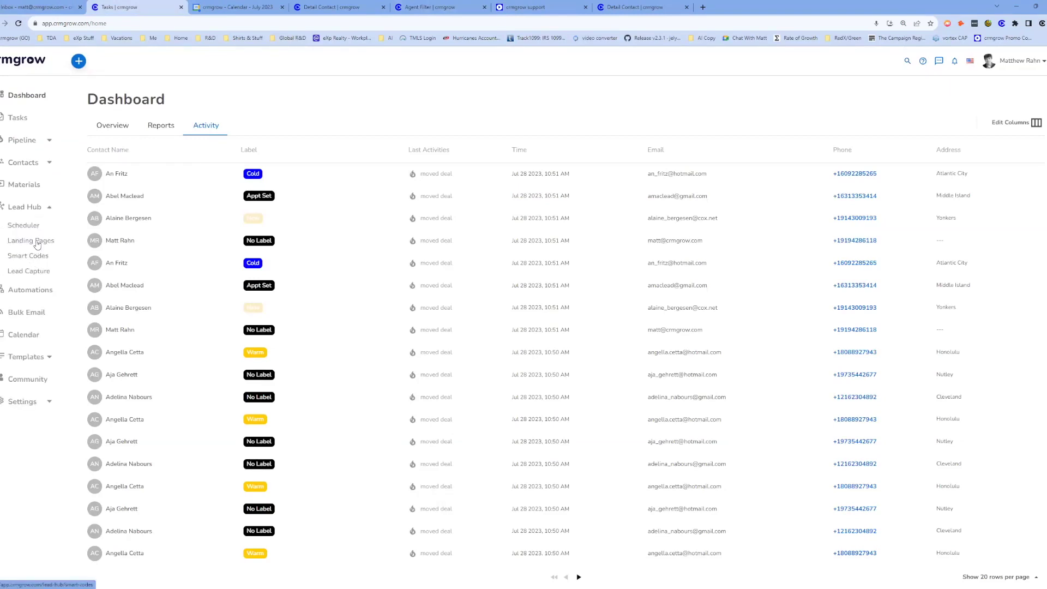
left_click(36, 243)
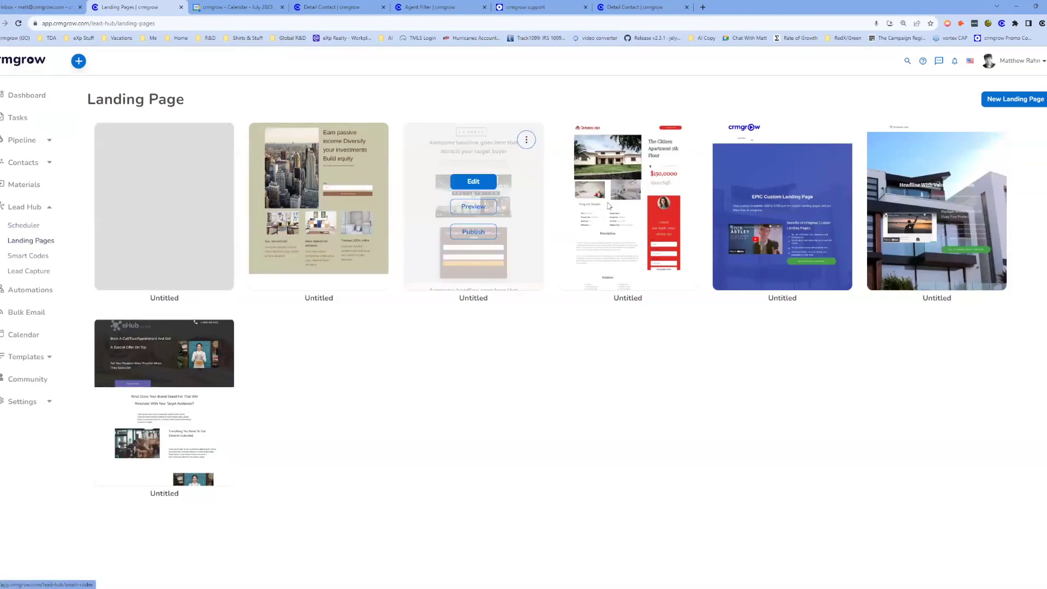
mouse_move(781, 238)
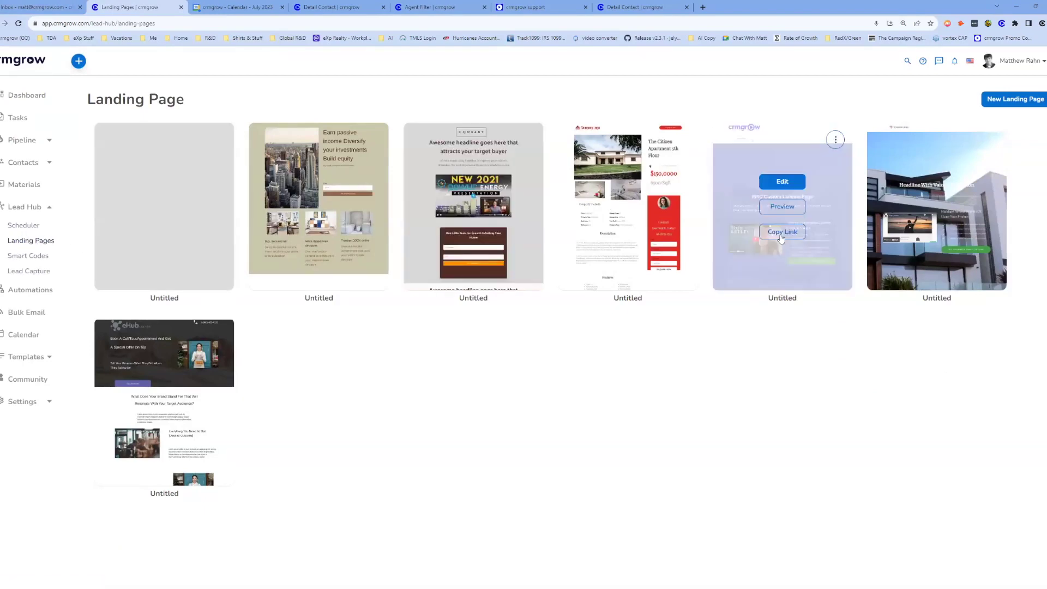
left_click(26, 256)
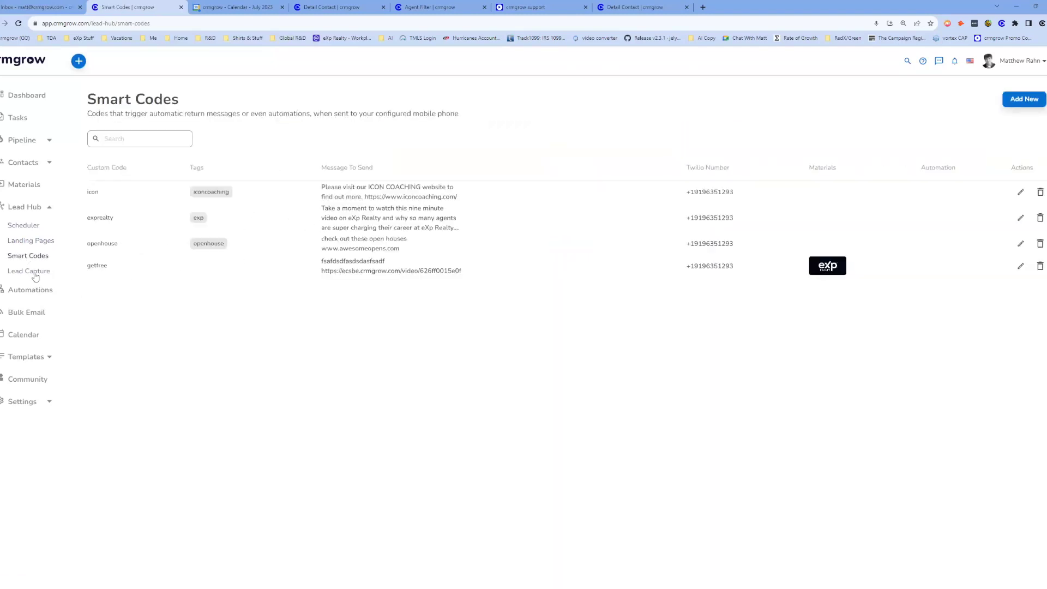
left_click(21, 226)
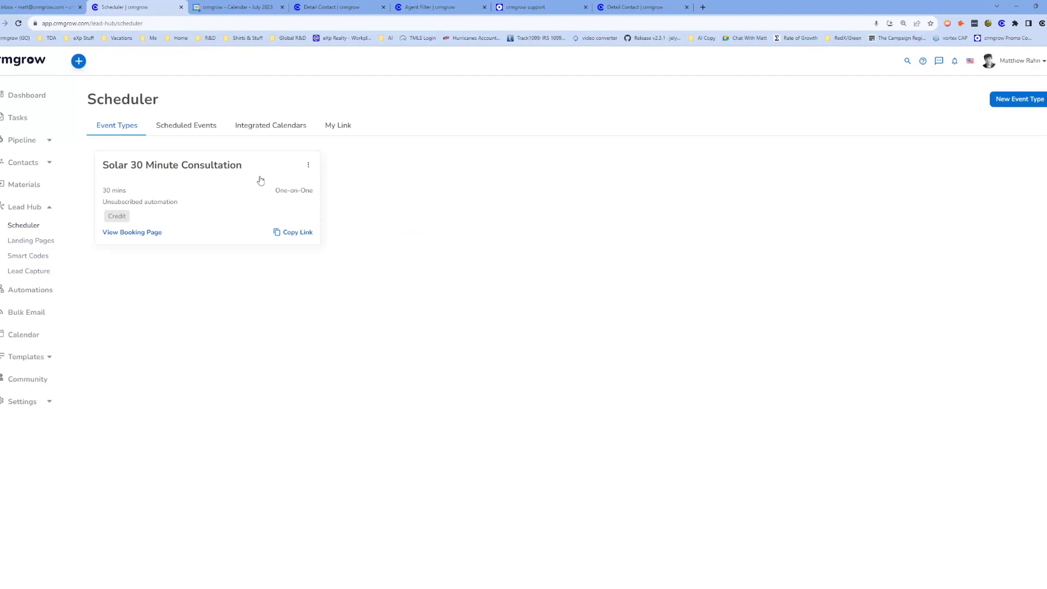
View the Community teams list, then load the crmgrow homepage in a new browser tab.
left_click(27, 379)
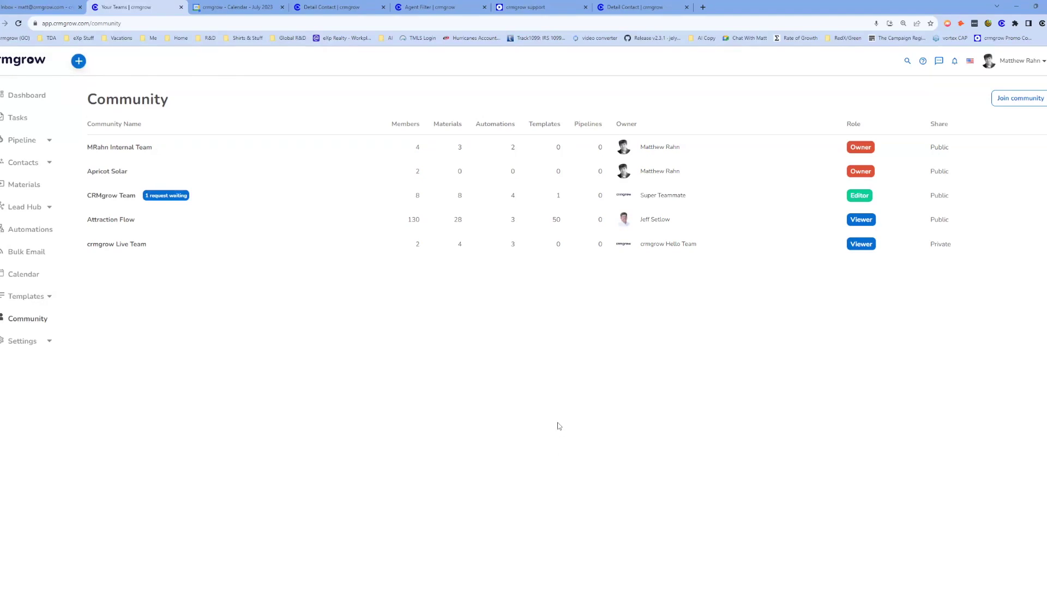
left_click(703, 7)
type("crmgrow")
key("Return")
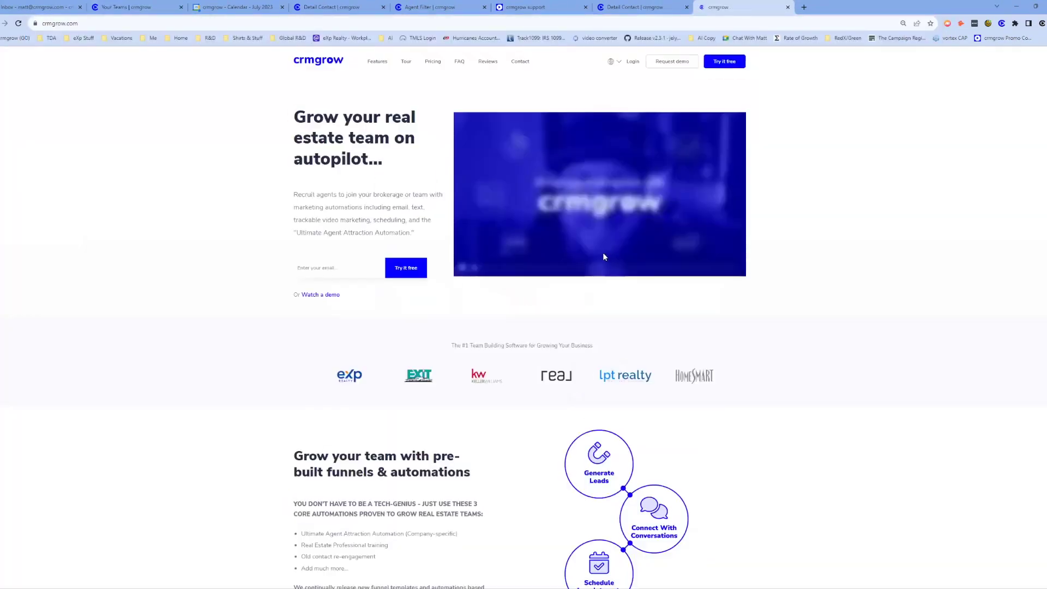